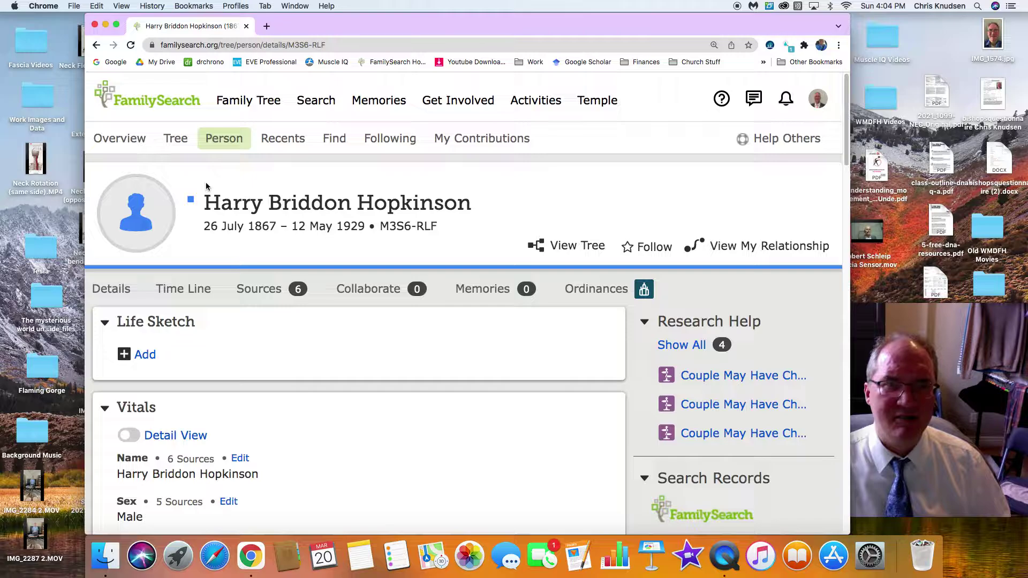
- Expand the browser to full screen and examine the ancestor's Vitals and Other Information sections
{"action": "left_click", "coordinate": [116, 25]}
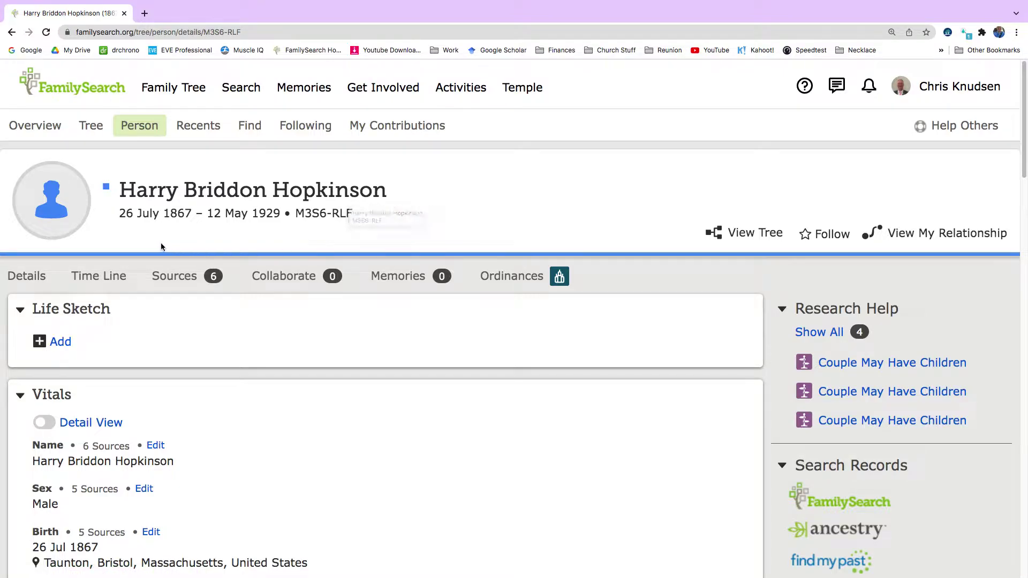
{"action": "scroll", "coordinate": [188, 327], "scroll_direction": "down", "scroll_amount": 3}
{"action": "scroll", "coordinate": [189, 329], "scroll_direction": "down", "scroll_amount": 1}
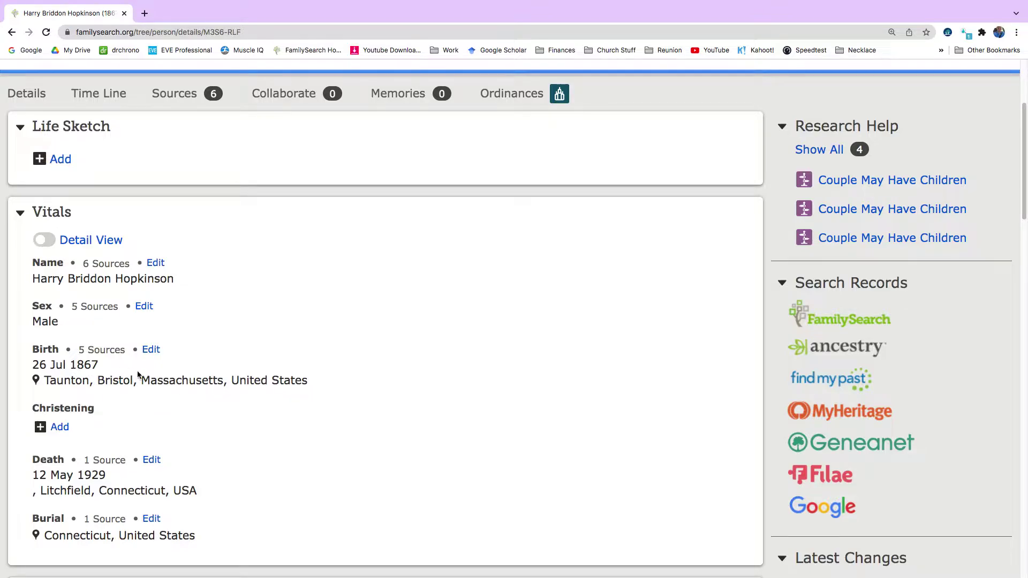
{"action": "scroll", "coordinate": [138, 375], "scroll_direction": "down", "scroll_amount": 3}
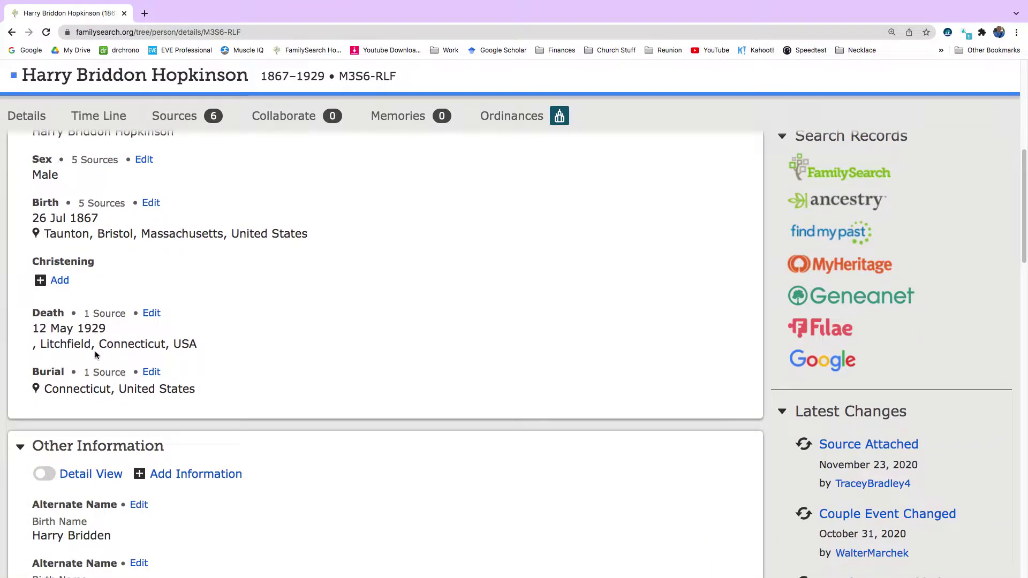
{"action": "scroll", "coordinate": [238, 380], "scroll_direction": "down", "scroll_amount": 7}
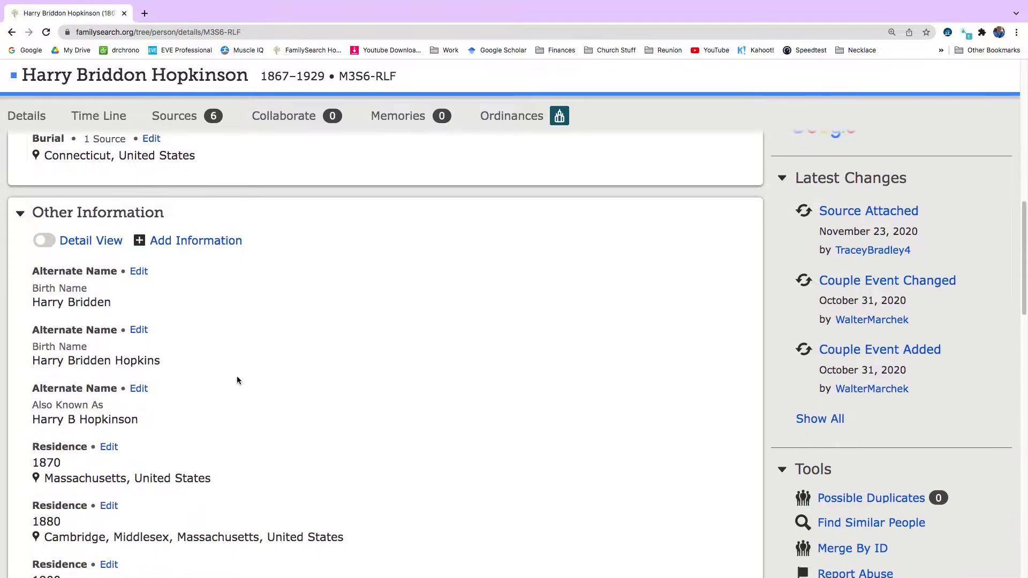
- Compare the couple entries under Spouses and Children, examining each wife's name, life dates, ID, marriage event and children
{"action": "scroll", "coordinate": [238, 380], "scroll_direction": "down", "scroll_amount": 8}
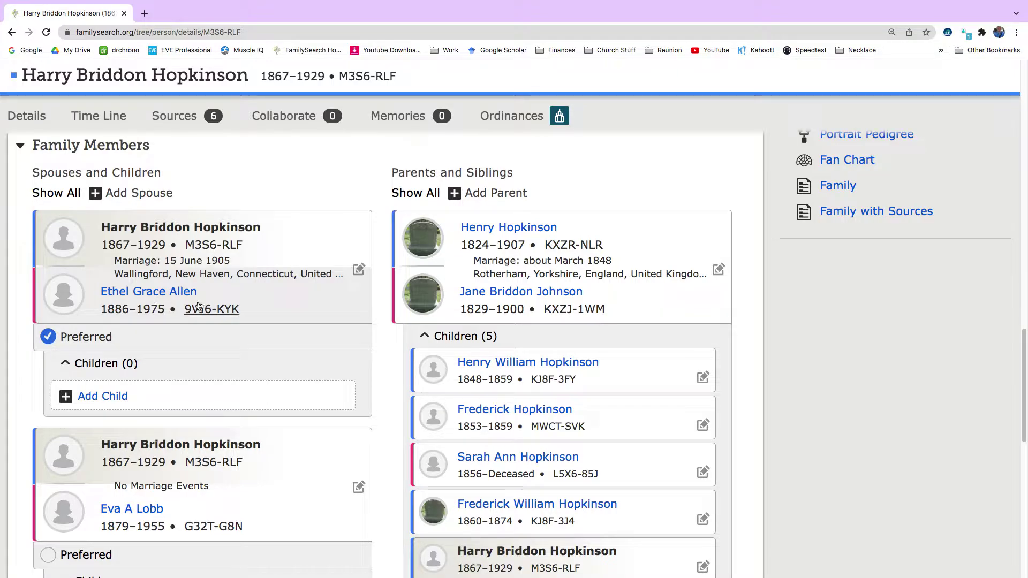
{"action": "scroll", "coordinate": [199, 305], "scroll_direction": "down", "scroll_amount": 2}
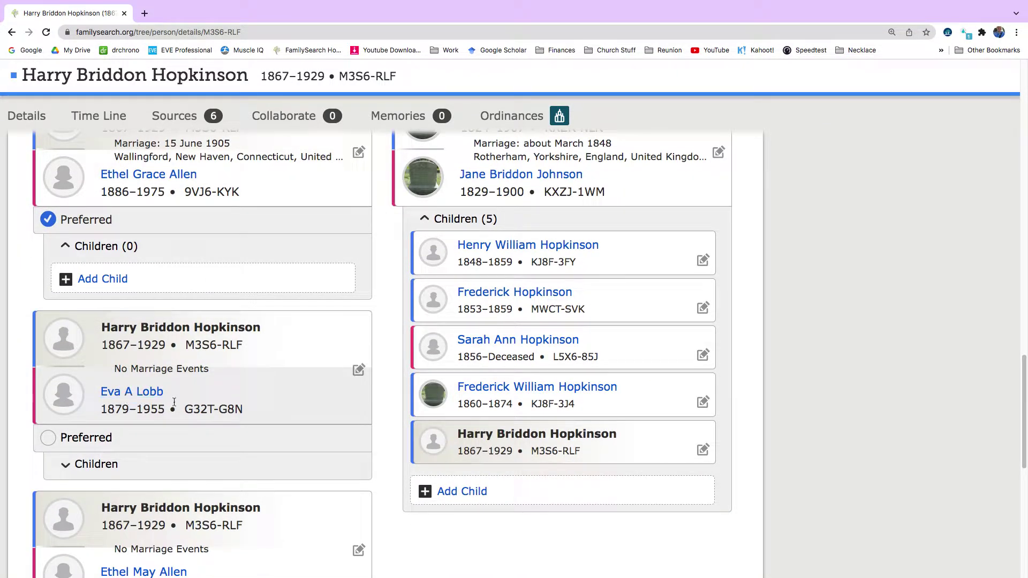
{"action": "scroll", "coordinate": [177, 397], "scroll_direction": "down", "scroll_amount": 3}
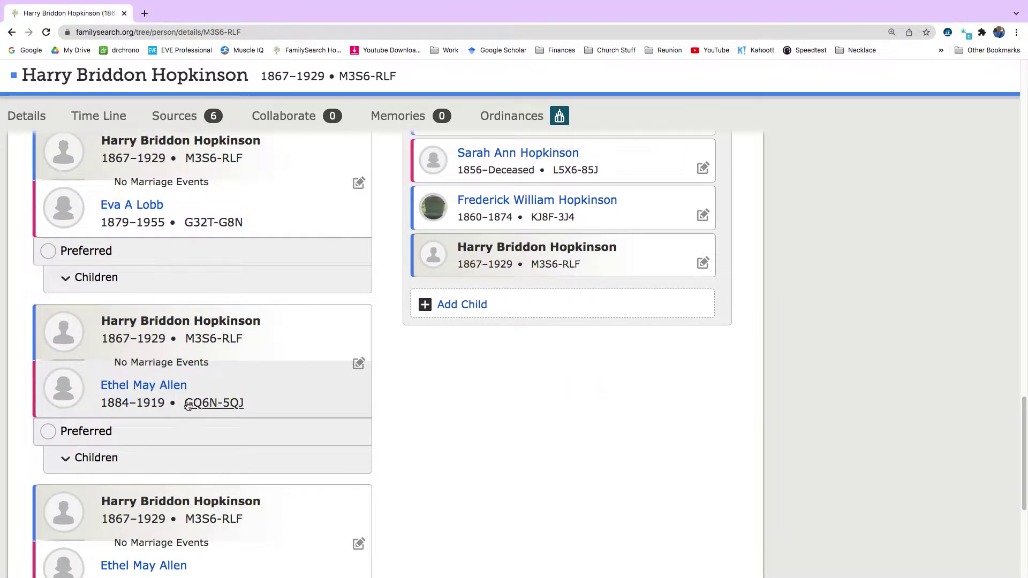
{"action": "scroll", "coordinate": [180, 401], "scroll_direction": "down", "scroll_amount": 3}
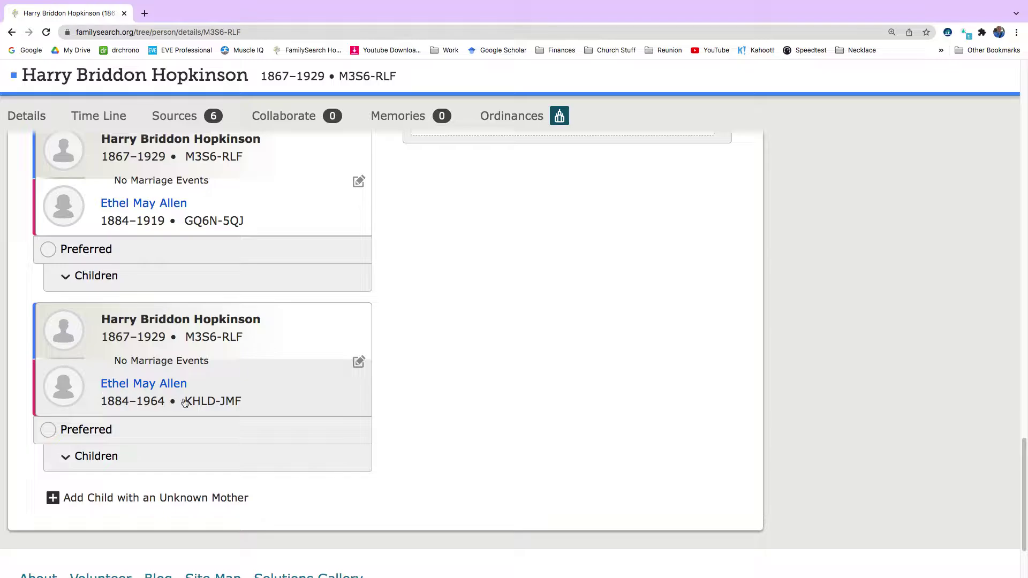
{"action": "scroll", "coordinate": [185, 403], "scroll_direction": "up", "scroll_amount": 8}
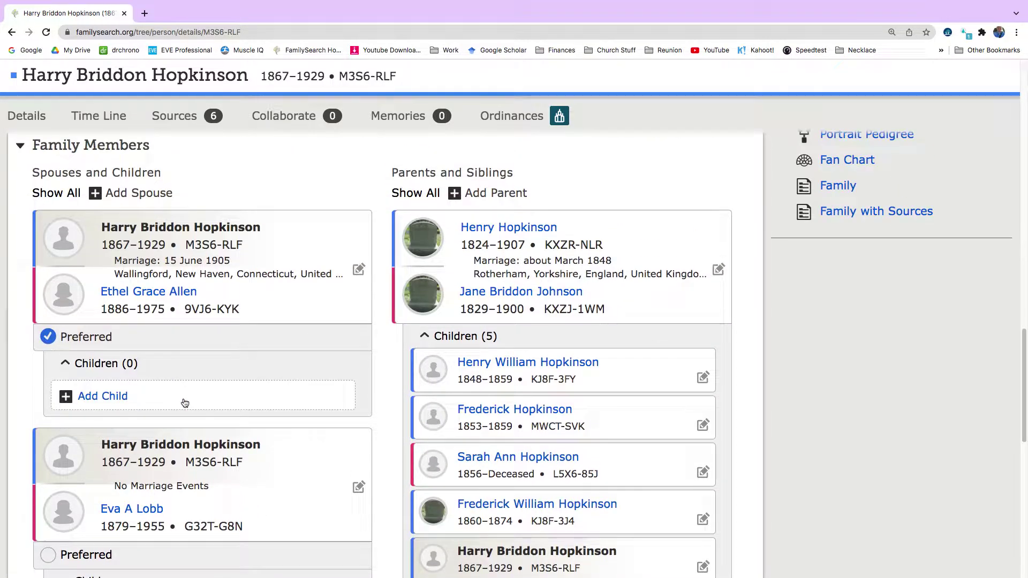
{"action": "scroll", "coordinate": [170, 359], "scroll_direction": "down", "scroll_amount": 5}
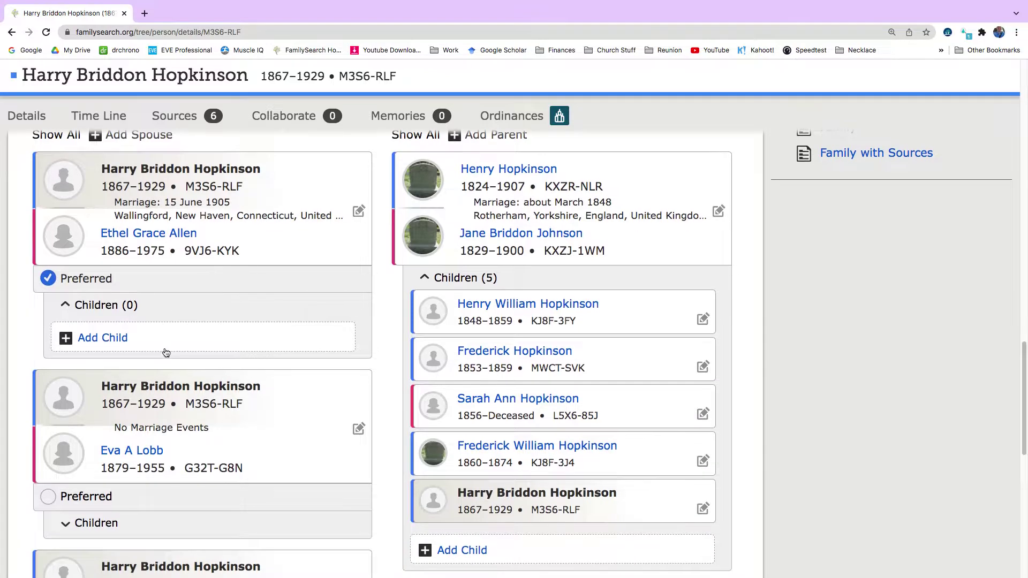
{"action": "scroll", "coordinate": [165, 351], "scroll_direction": "down", "scroll_amount": 3}
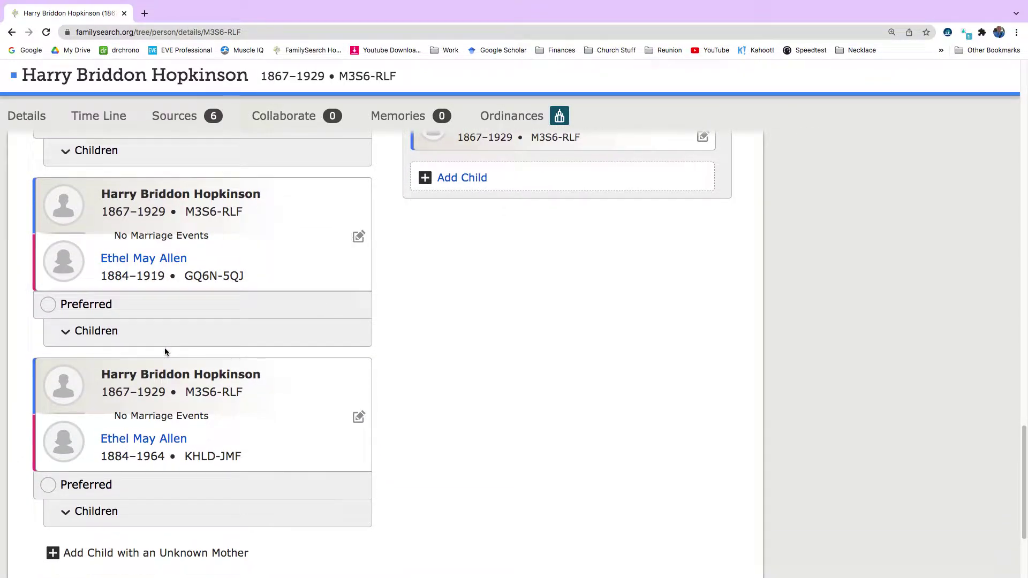
{"action": "scroll", "coordinate": [165, 350], "scroll_direction": "up", "scroll_amount": 6}
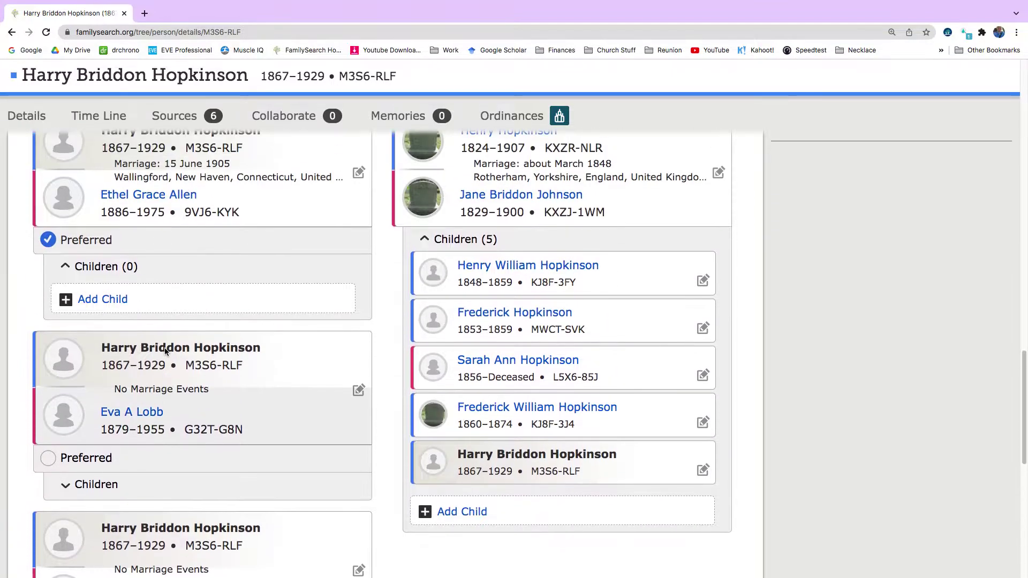
{"action": "scroll", "coordinate": [165, 348], "scroll_direction": "up", "scroll_amount": 1}
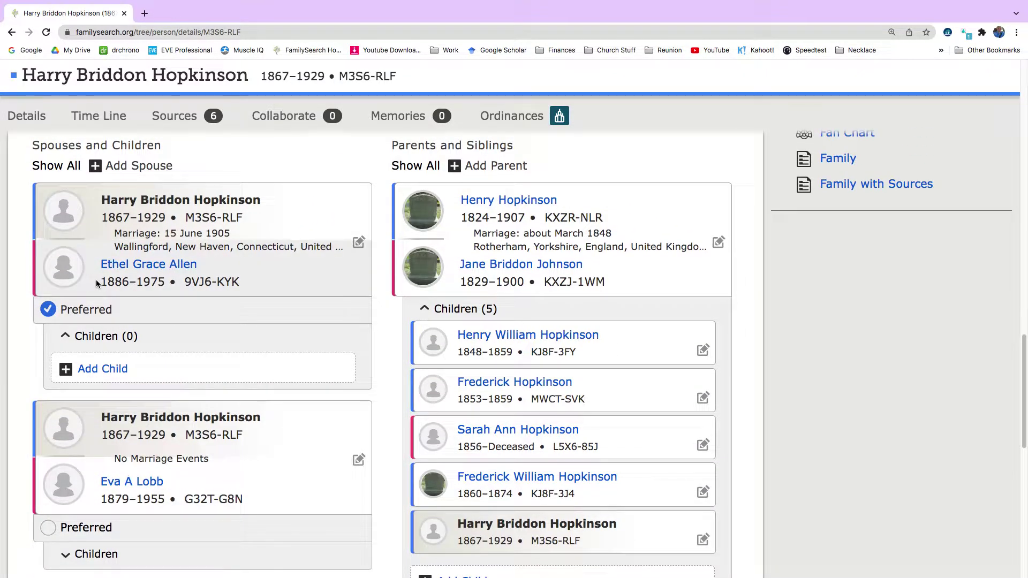
{"action": "scroll", "coordinate": [185, 296], "scroll_direction": "down", "scroll_amount": 9}
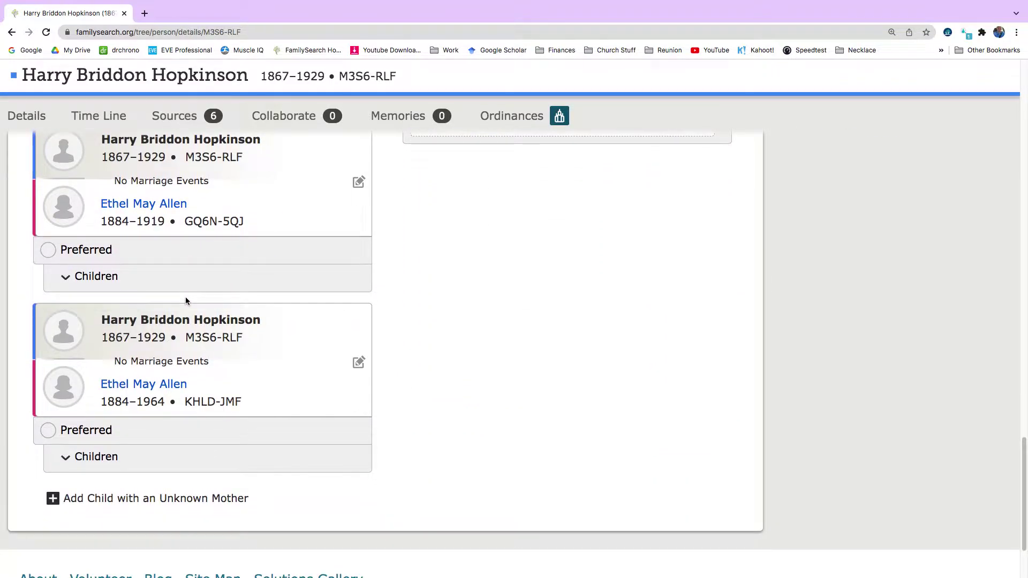
{"action": "scroll", "coordinate": [186, 296], "scroll_direction": "down", "scroll_amount": 1}
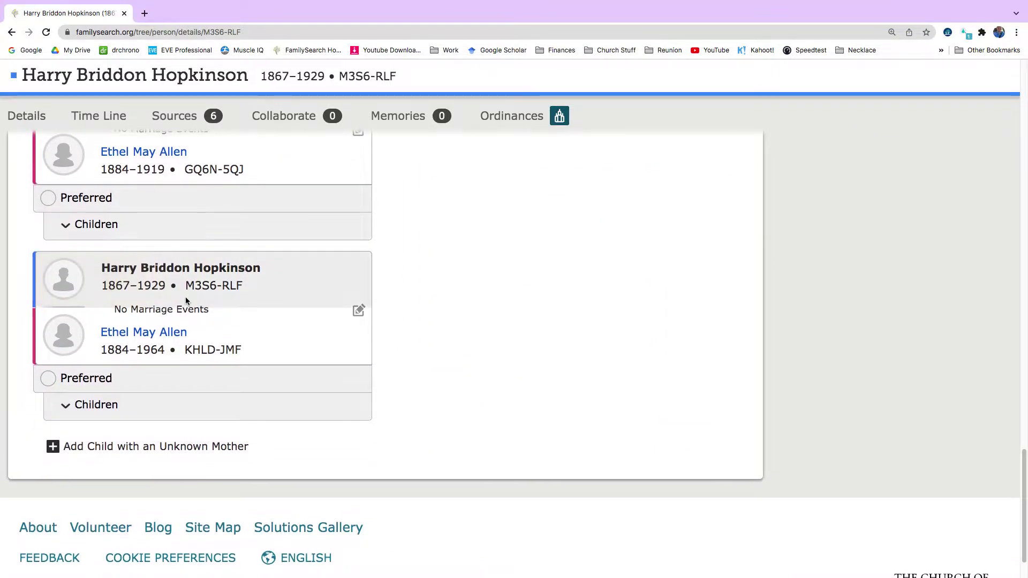
{"action": "scroll", "coordinate": [115, 198], "scroll_direction": "up", "scroll_amount": 1}
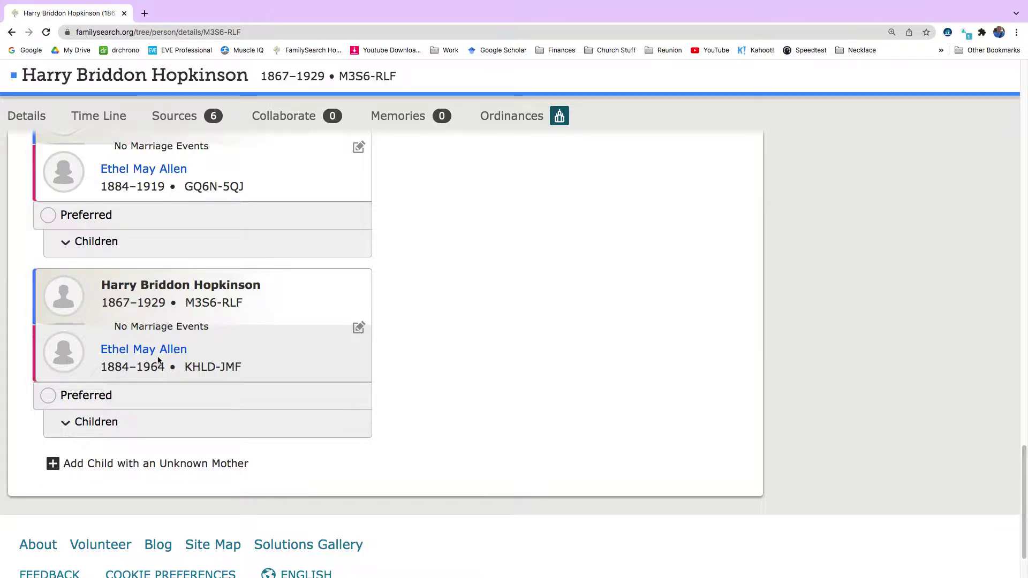
{"action": "scroll", "coordinate": [161, 342], "scroll_direction": "up", "scroll_amount": 4}
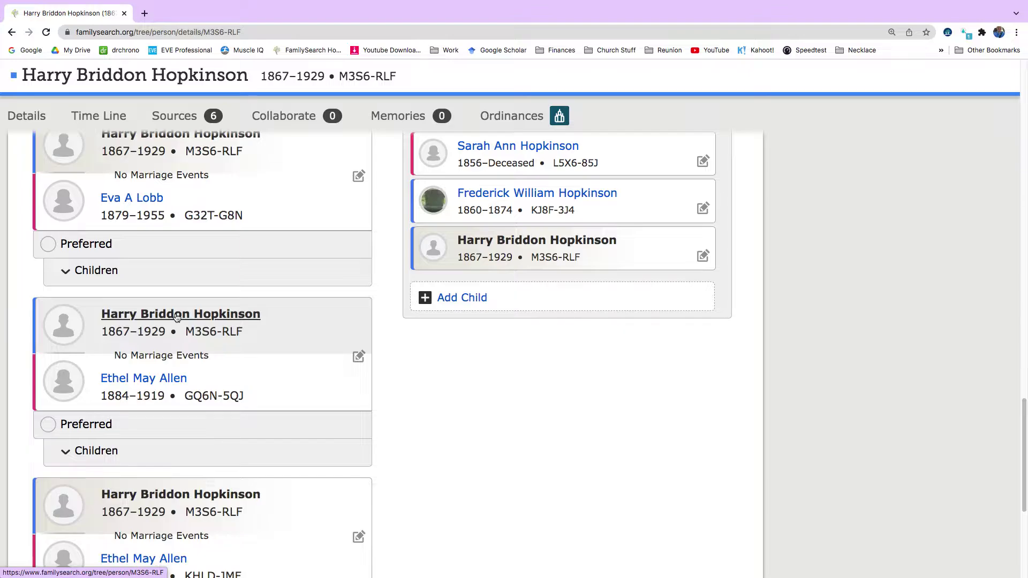
{"action": "scroll", "coordinate": [177, 316], "scroll_direction": "up", "scroll_amount": 5}
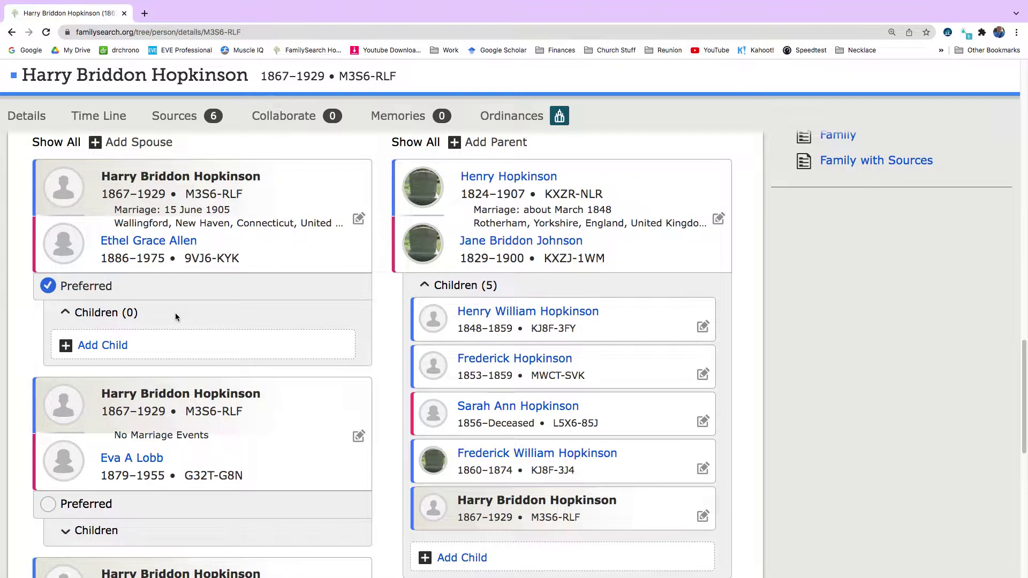
{"action": "scroll", "coordinate": [175, 313], "scroll_direction": "down", "scroll_amount": 9}
{"action": "scroll", "coordinate": [176, 317], "scroll_direction": "up", "scroll_amount": 8}
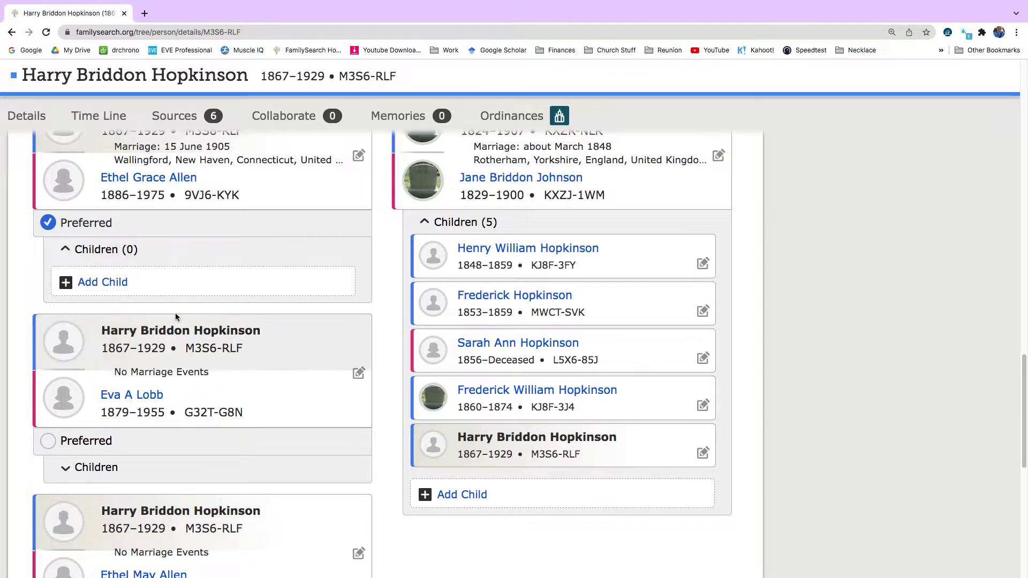
{"action": "scroll", "coordinate": [175, 317], "scroll_direction": "up", "scroll_amount": 3}
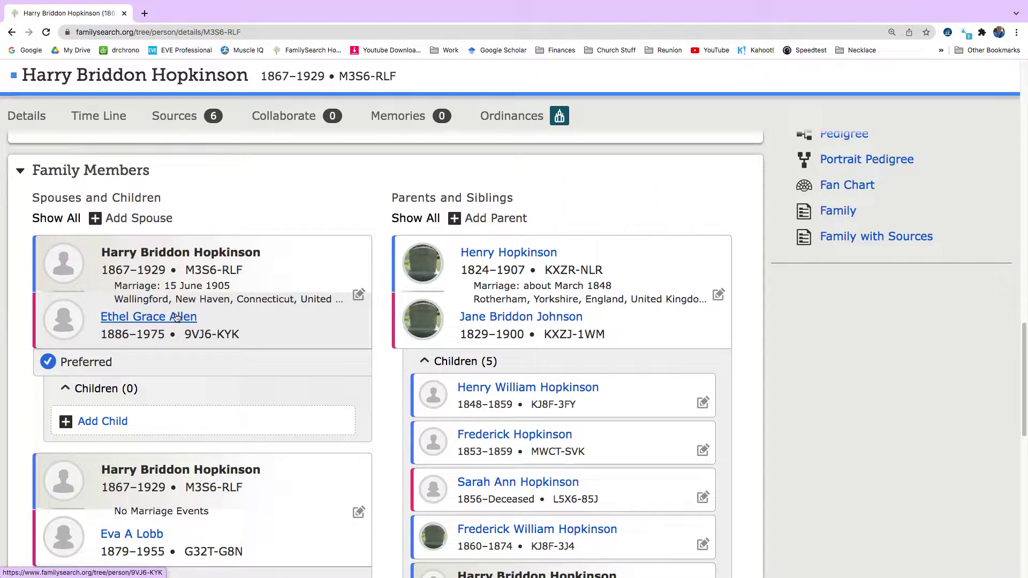
- Open the list of sources attached to the ancestor's profile
{"action": "scroll", "coordinate": [227, 315], "scroll_direction": "up", "scroll_amount": 4}
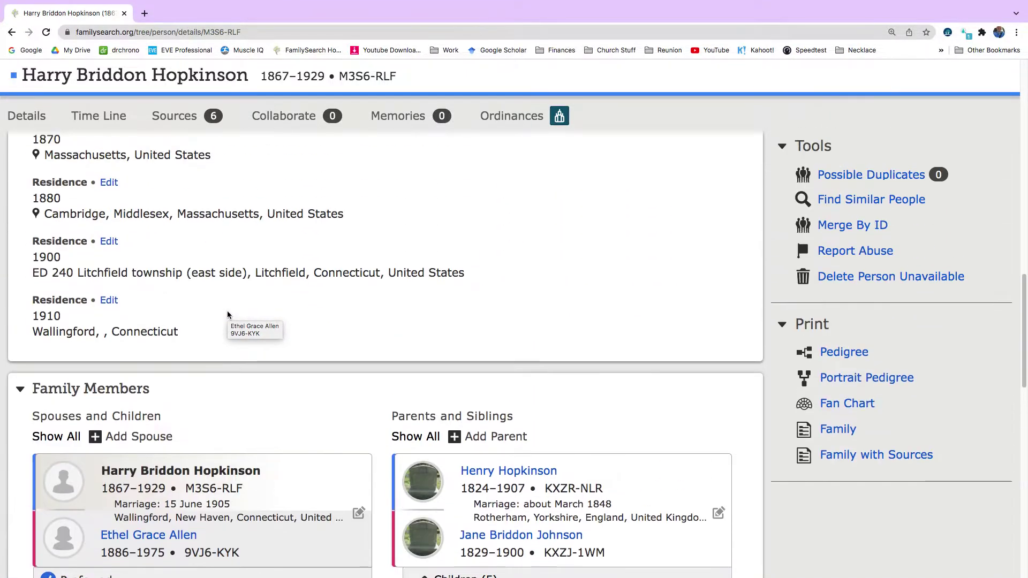
{"action": "scroll", "coordinate": [227, 315], "scroll_direction": "up", "scroll_amount": 12}
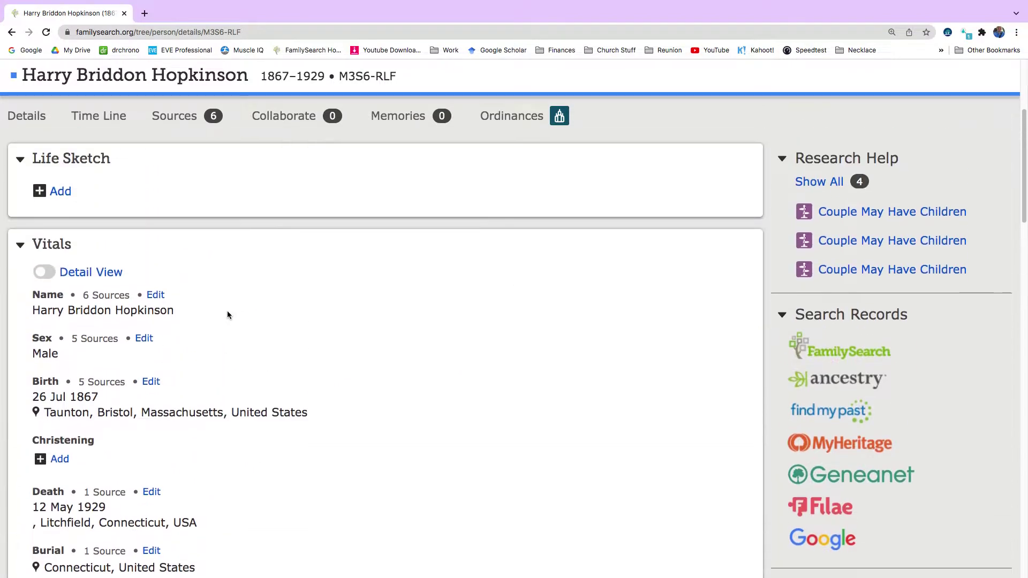
{"action": "scroll", "coordinate": [227, 315], "scroll_direction": "up", "scroll_amount": 3}
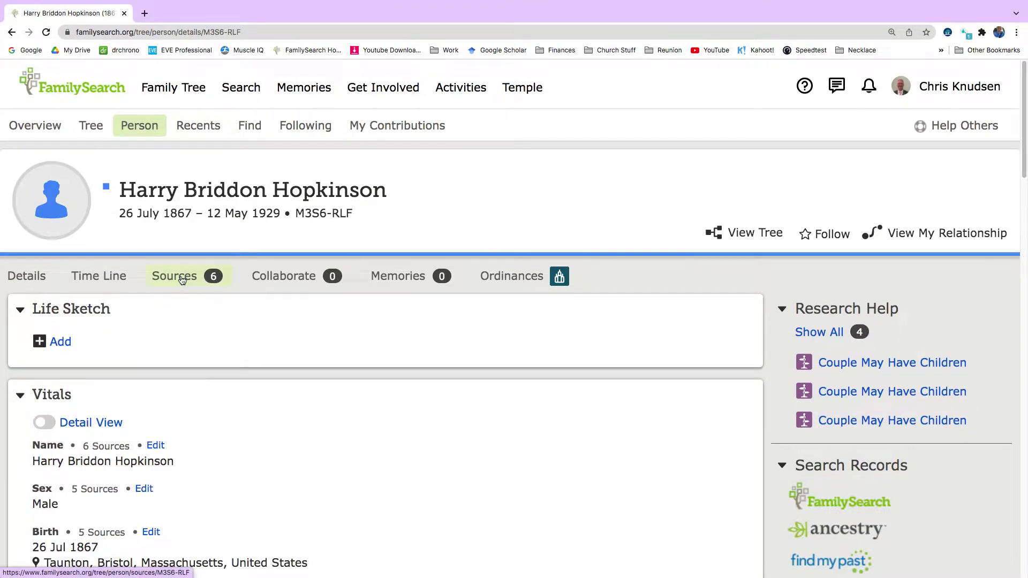
{"action": "left_click", "coordinate": [183, 280]}
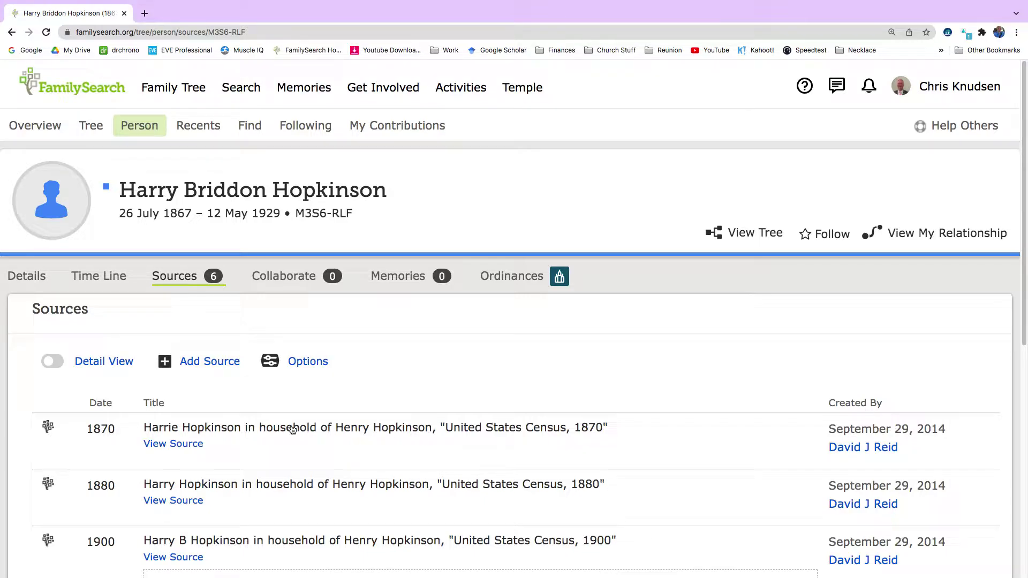
- Expand the 1900 United States Census source and examine its indexed marital status, household relationship and household members
{"action": "scroll", "coordinate": [150, 428], "scroll_direction": "down", "scroll_amount": 3}
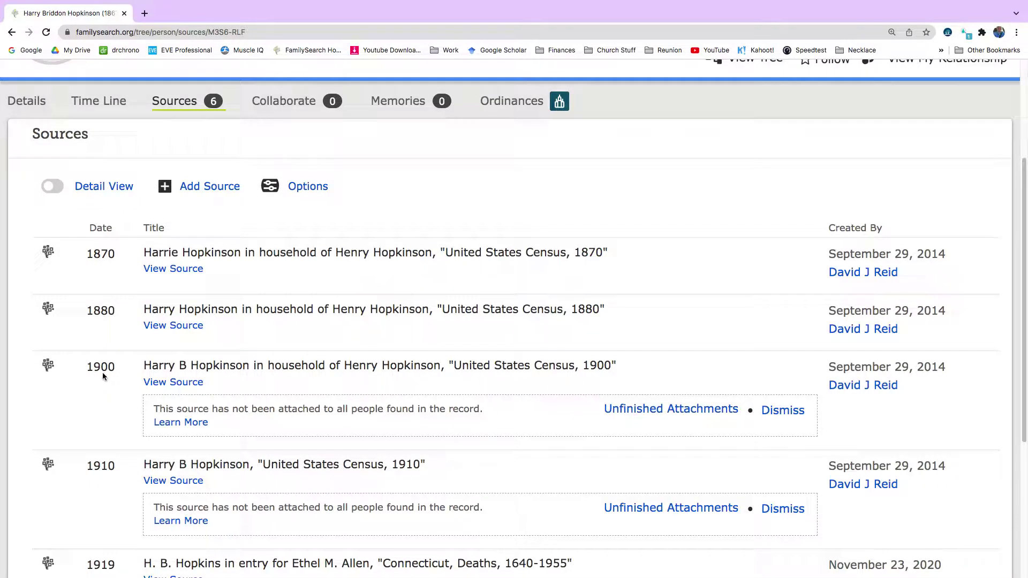
{"action": "left_click", "coordinate": [227, 365]}
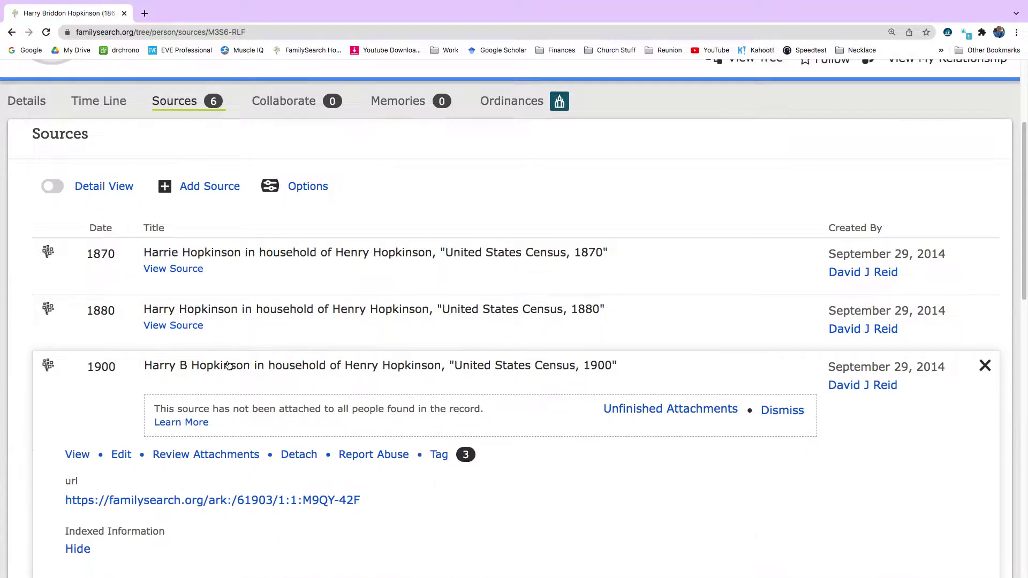
{"action": "scroll", "coordinate": [227, 365], "scroll_direction": "down", "scroll_amount": 3}
{"action": "scroll", "coordinate": [227, 365], "scroll_direction": "down", "scroll_amount": 6}
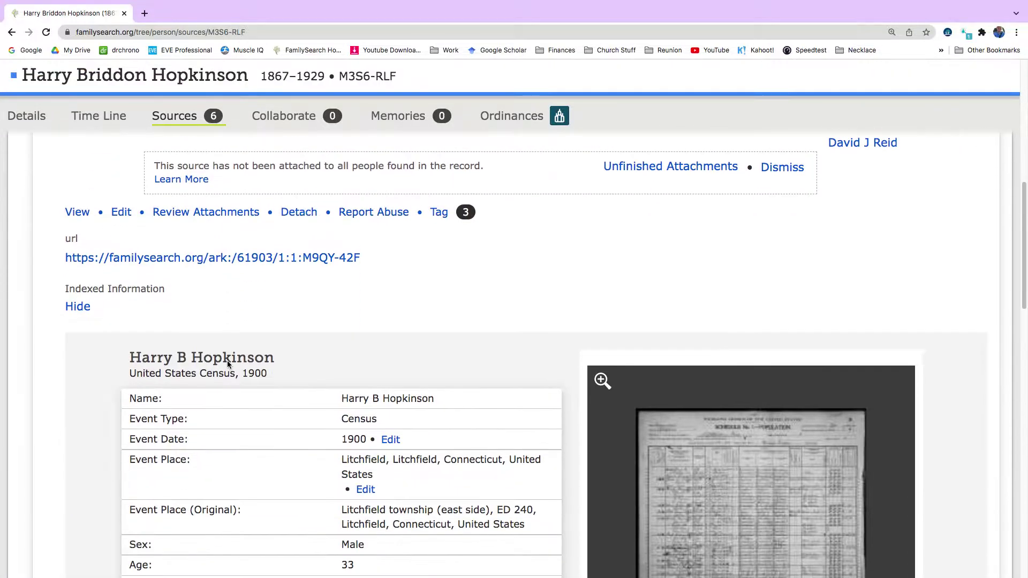
{"action": "scroll", "coordinate": [227, 364], "scroll_direction": "down", "scroll_amount": 2}
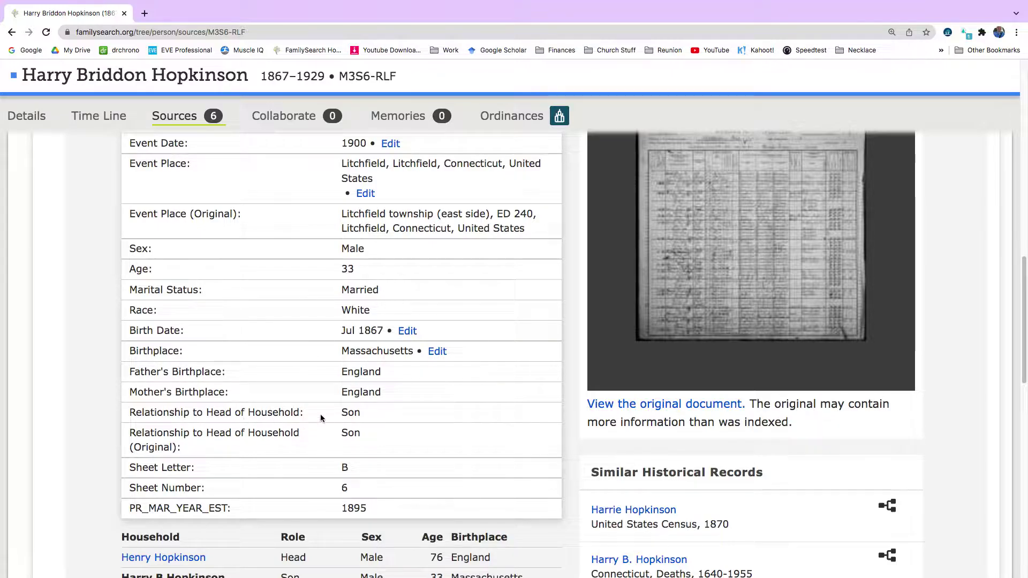
{"action": "scroll", "coordinate": [305, 434], "scroll_direction": "down", "scroll_amount": 1}
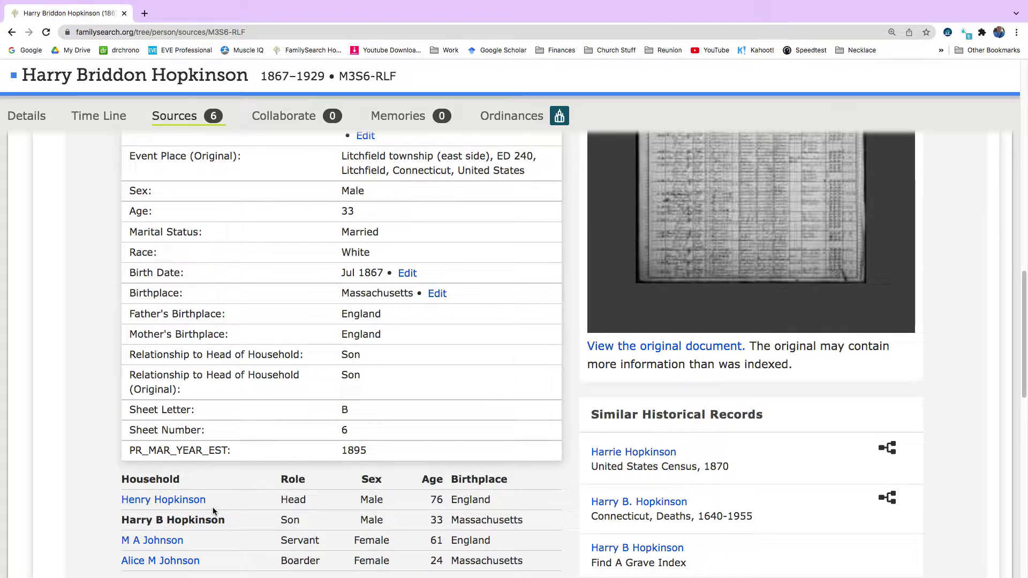
{"action": "scroll", "coordinate": [213, 511], "scroll_direction": "down", "scroll_amount": 1}
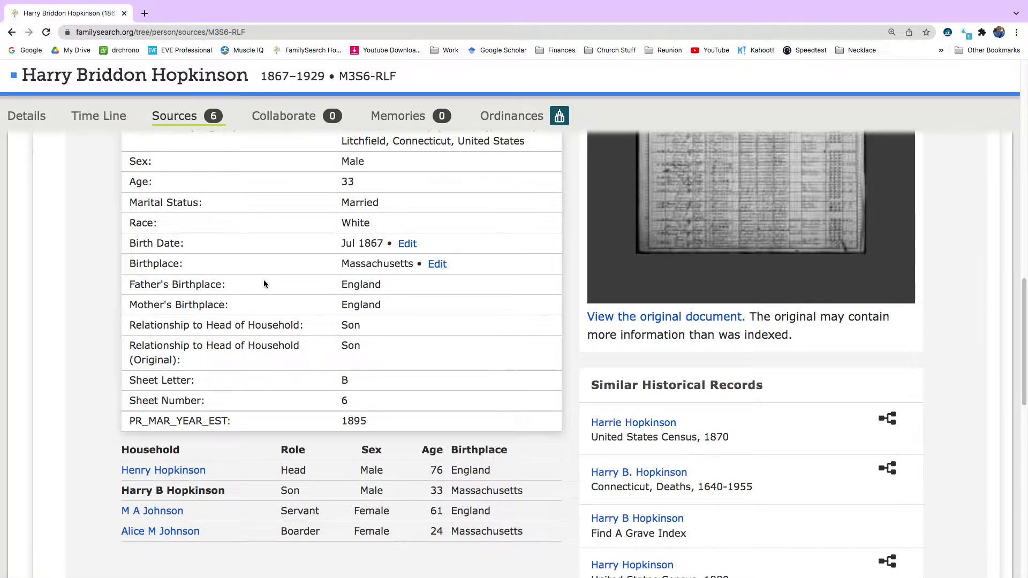
- Open the original document of the 1900 census source, and return the ancestor's profile to its Details page
{"action": "scroll", "coordinate": [263, 283], "scroll_direction": "up", "scroll_amount": 3}
{"action": "left_click", "coordinate": [739, 287]}
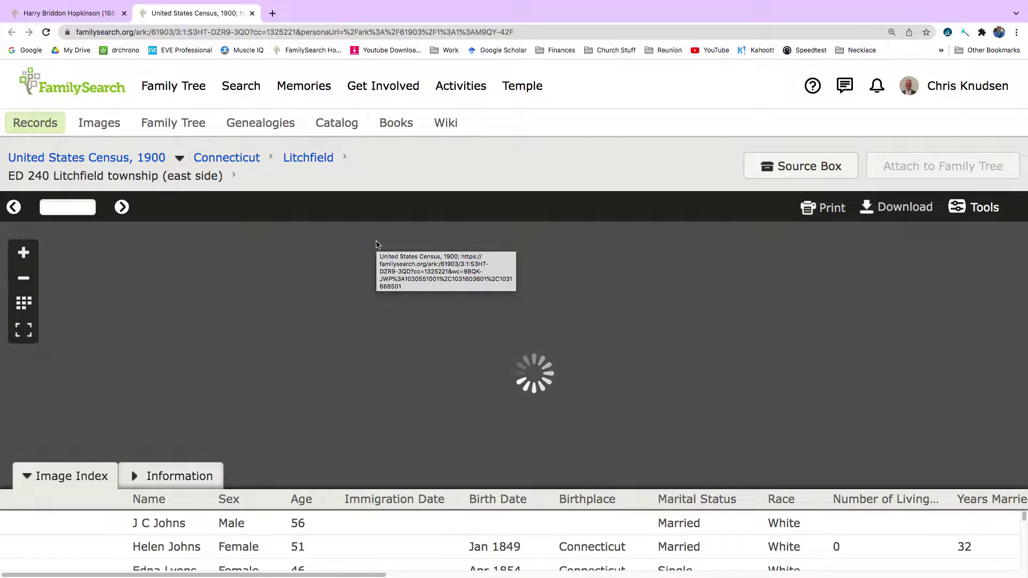
{"action": "left_click", "coordinate": [100, 14]}
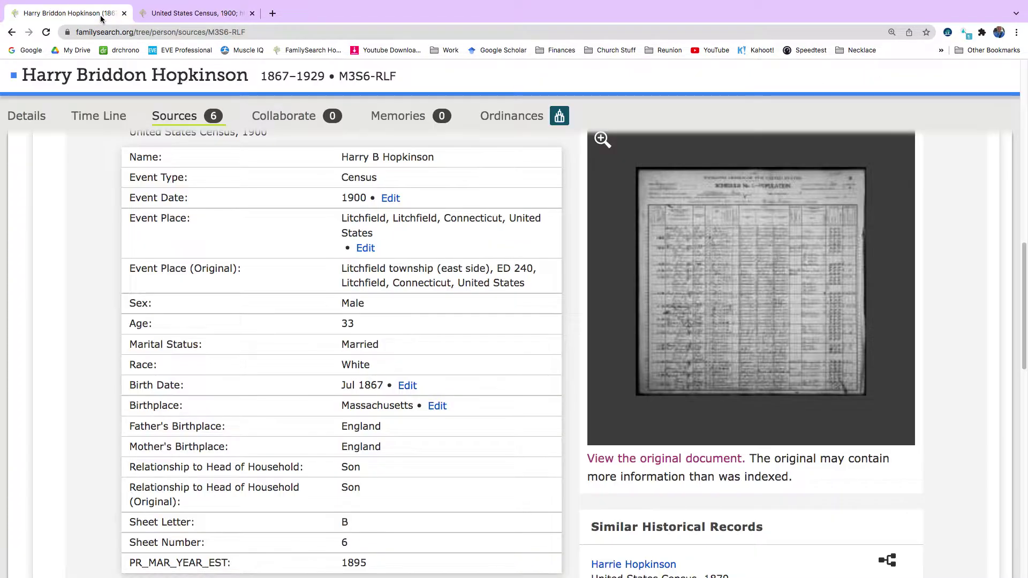
{"action": "left_click", "coordinate": [27, 116]}
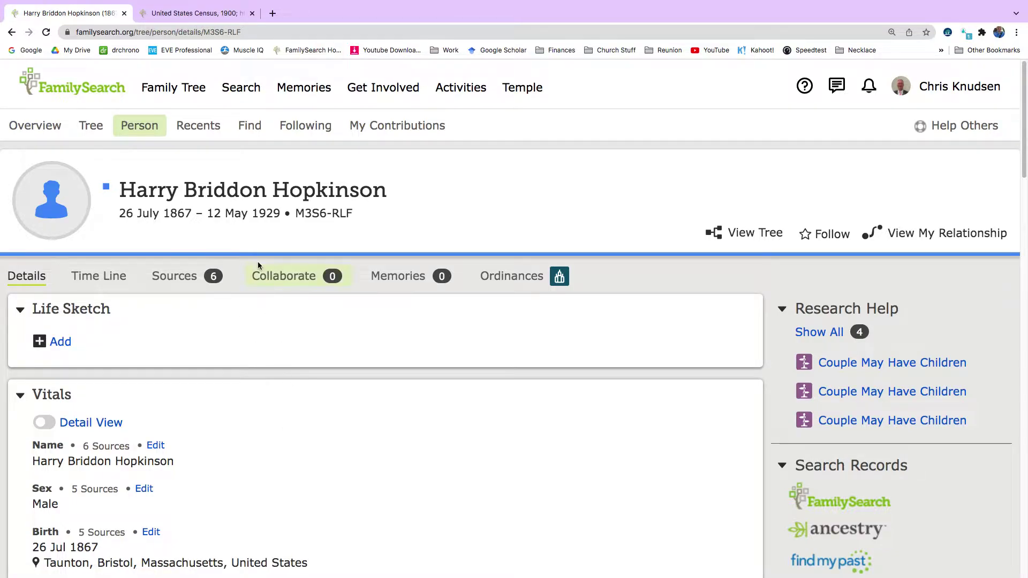
- Enlarge the 1900 census image and examine the ancestor's household lines near the sheet's end, including marital status and years married, and close the image
{"action": "left_click", "coordinate": [212, 14]}
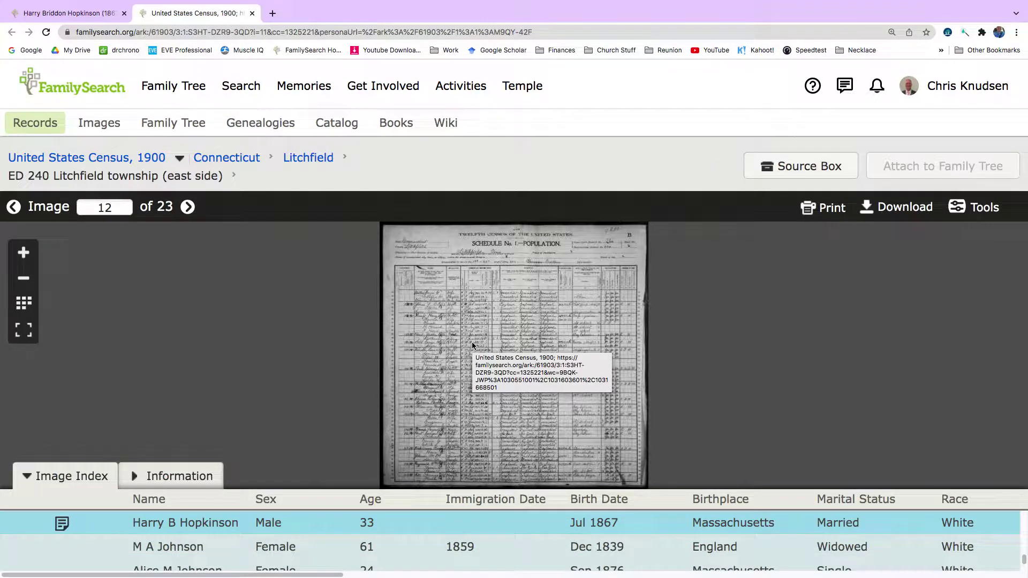
{"action": "left_click", "coordinate": [23, 252]}
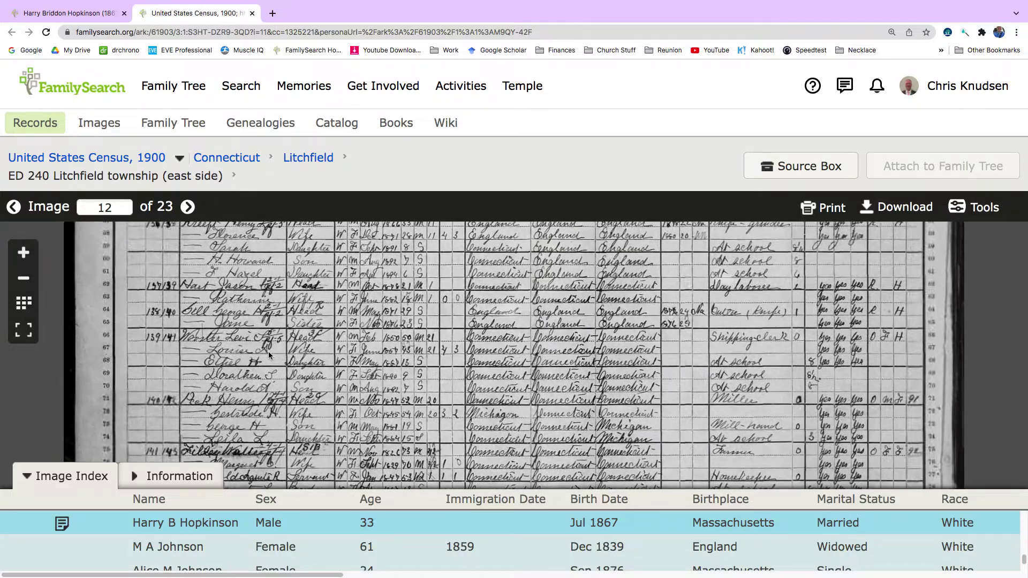
{"action": "left_click_drag", "start_coordinate": [230, 255], "coordinate": [249, 325]}
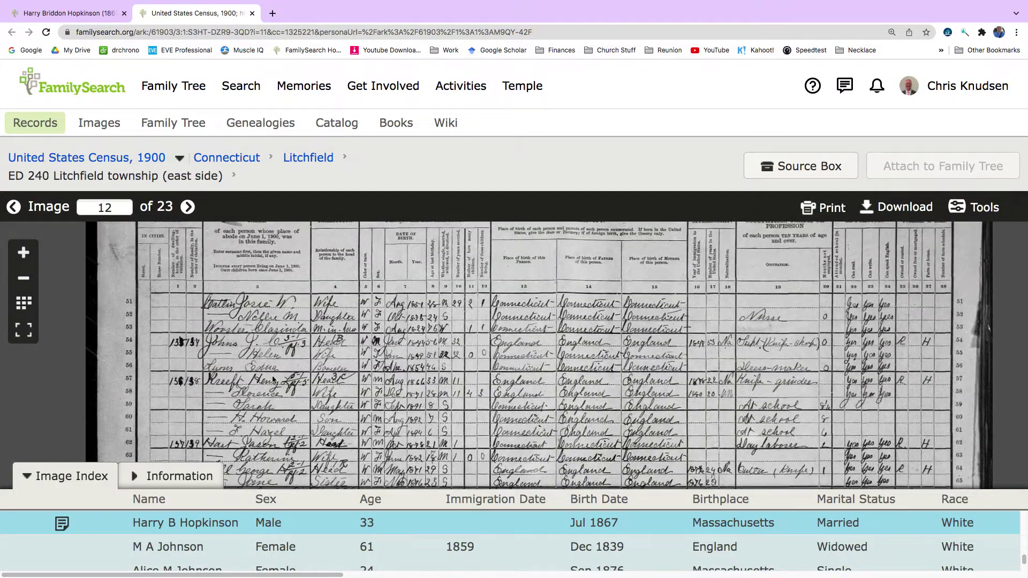
{"action": "scroll", "coordinate": [279, 374], "scroll_direction": "down", "scroll_amount": 5}
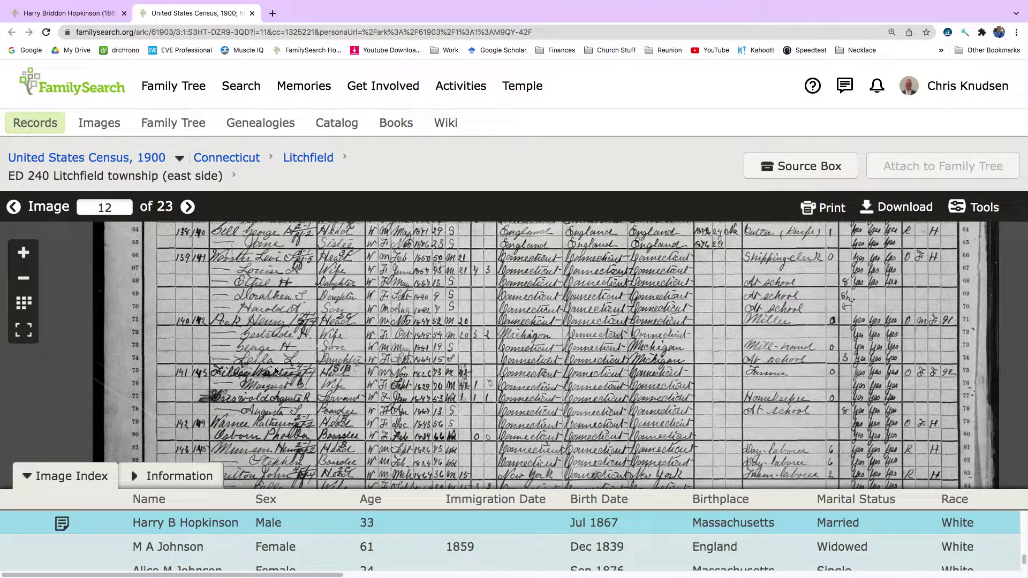
{"action": "scroll", "coordinate": [282, 403], "scroll_direction": "down", "scroll_amount": 1}
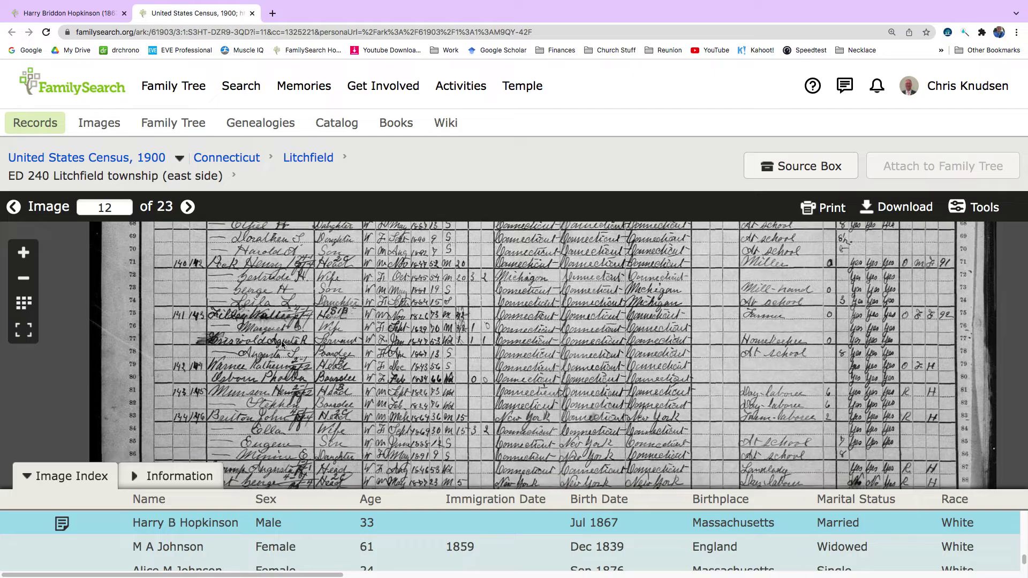
{"action": "left_click_drag", "start_coordinate": [280, 420], "coordinate": [286, 364]}
{"action": "scroll", "coordinate": [285, 361], "scroll_direction": "down", "scroll_amount": 1}
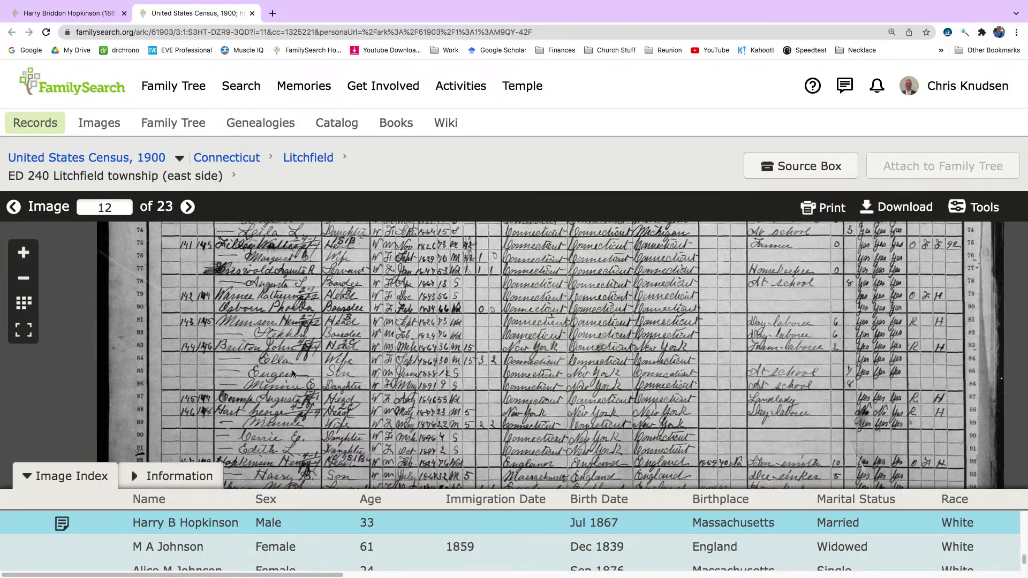
{"action": "left_click", "coordinate": [23, 253]}
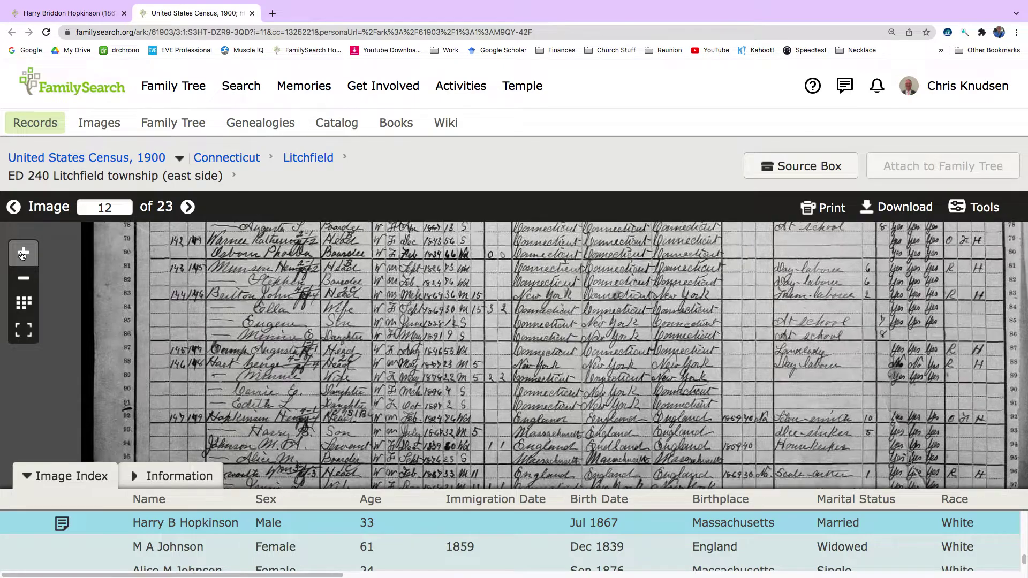
{"action": "scroll", "coordinate": [227, 348], "scroll_direction": "down", "scroll_amount": 2}
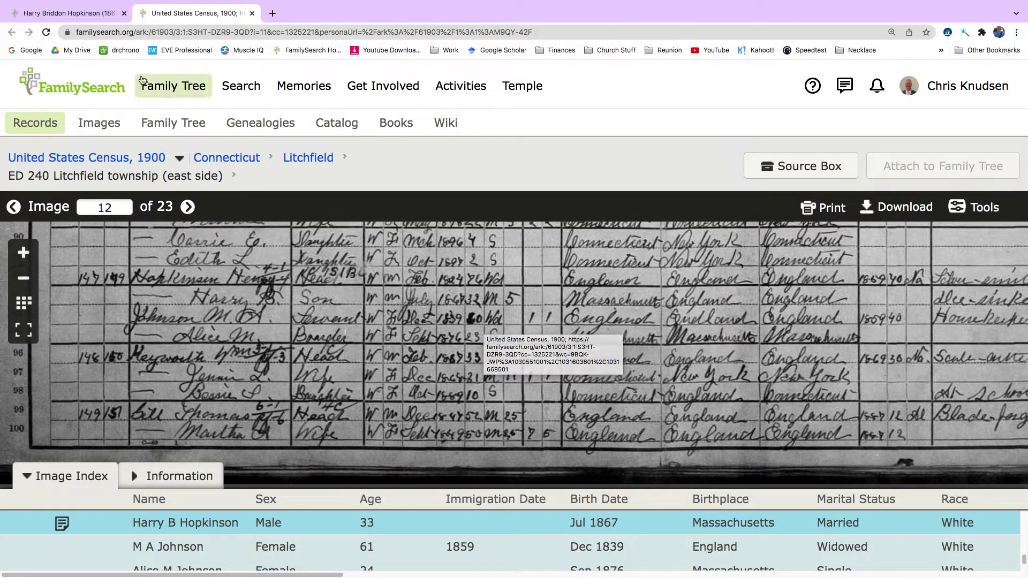
{"action": "left_click", "coordinate": [253, 14]}
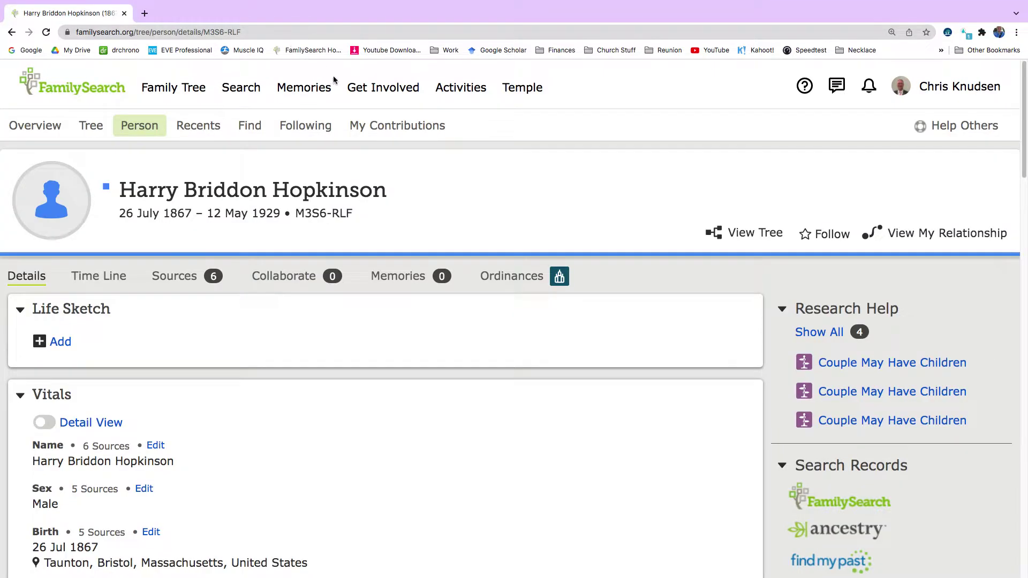
- Return to the ancestor's list of attached sources and collapse the 1900 United States Census entry
{"action": "scroll", "coordinate": [365, 324], "scroll_direction": "down", "scroll_amount": 3}
{"action": "scroll", "coordinate": [364, 328], "scroll_direction": "down", "scroll_amount": 5}
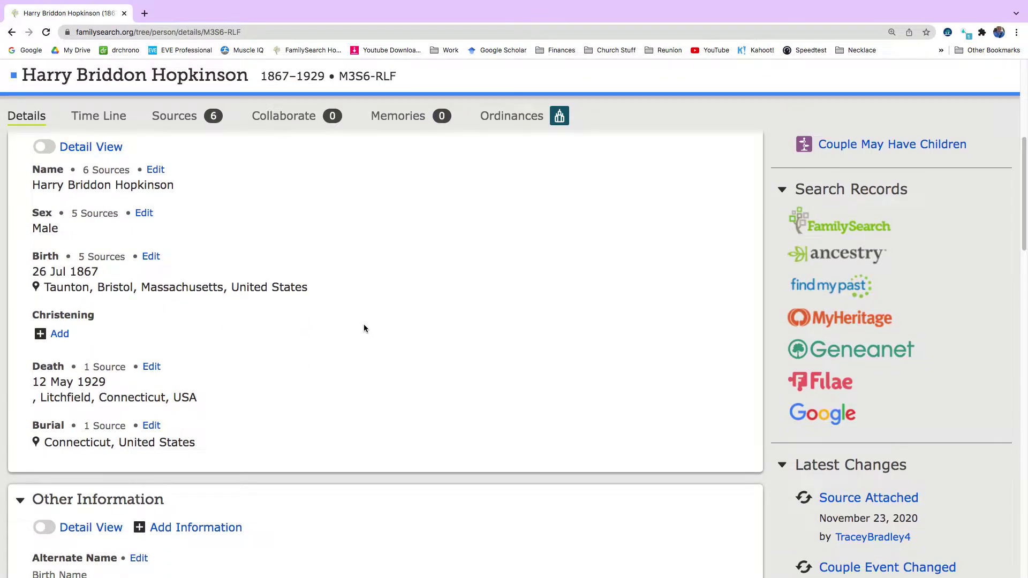
{"action": "left_click", "coordinate": [186, 119]}
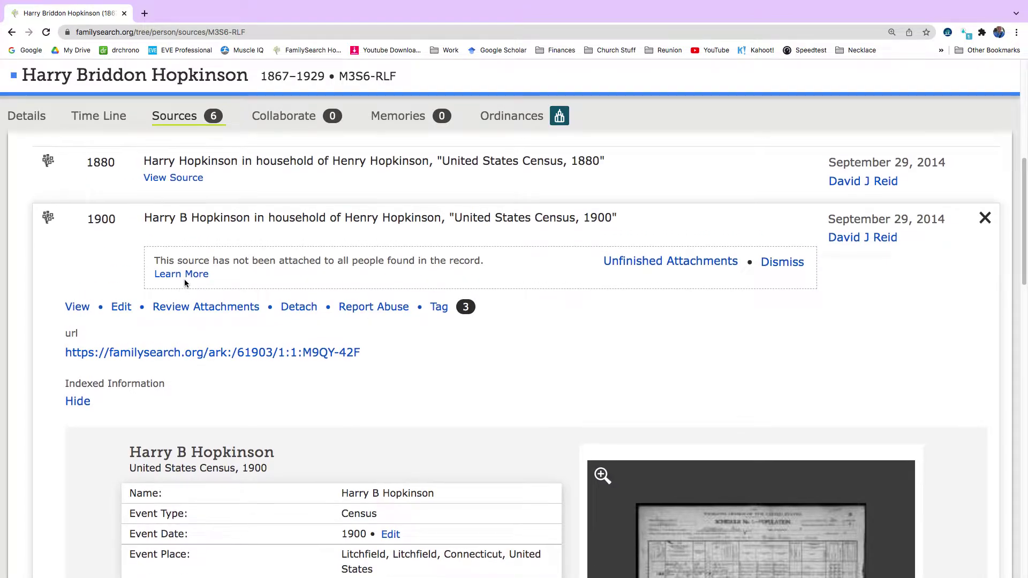
{"action": "scroll", "coordinate": [229, 286], "scroll_direction": "up", "scroll_amount": 2}
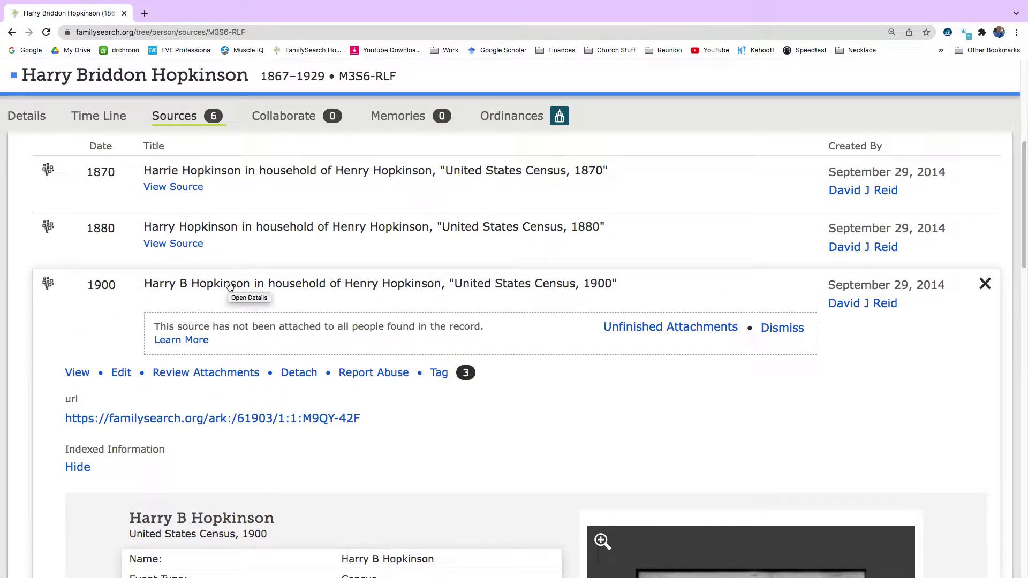
{"action": "left_click", "coordinate": [267, 289]}
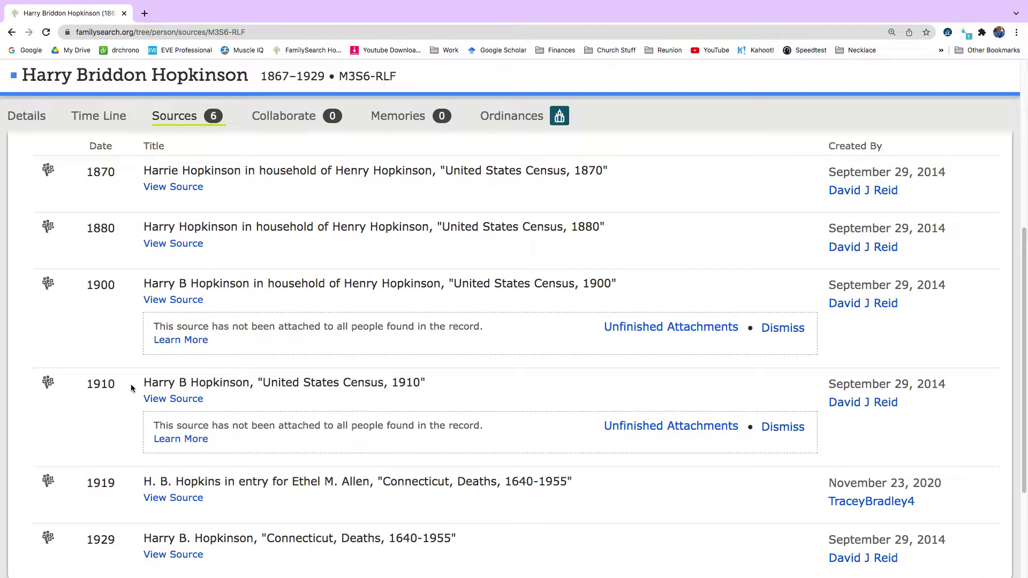
- Expand the 1910 United States Census source and examine its indexed marital status, household relationship and household members
{"action": "left_click", "coordinate": [238, 386]}
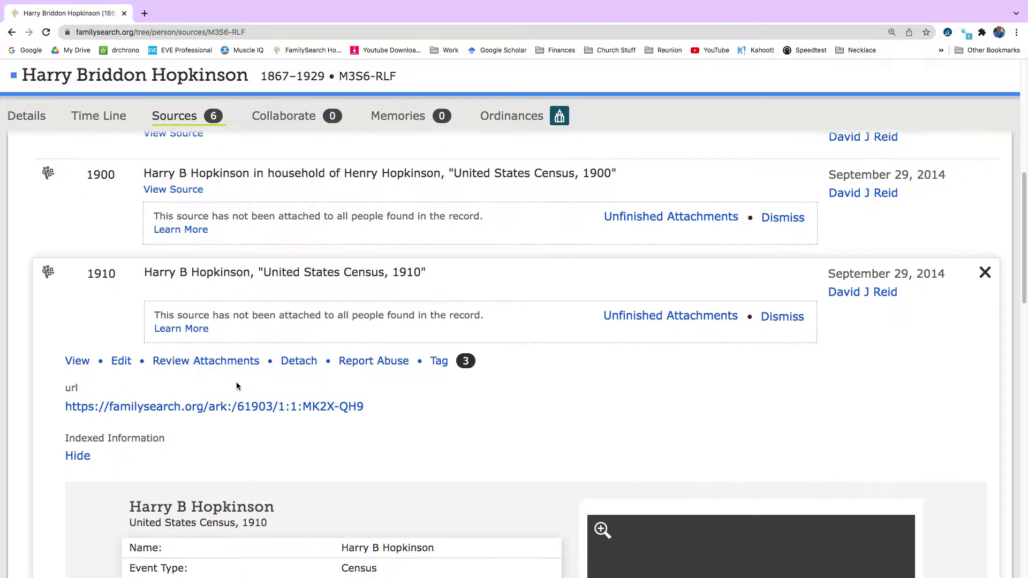
{"action": "scroll", "coordinate": [236, 385], "scroll_direction": "down", "scroll_amount": 8}
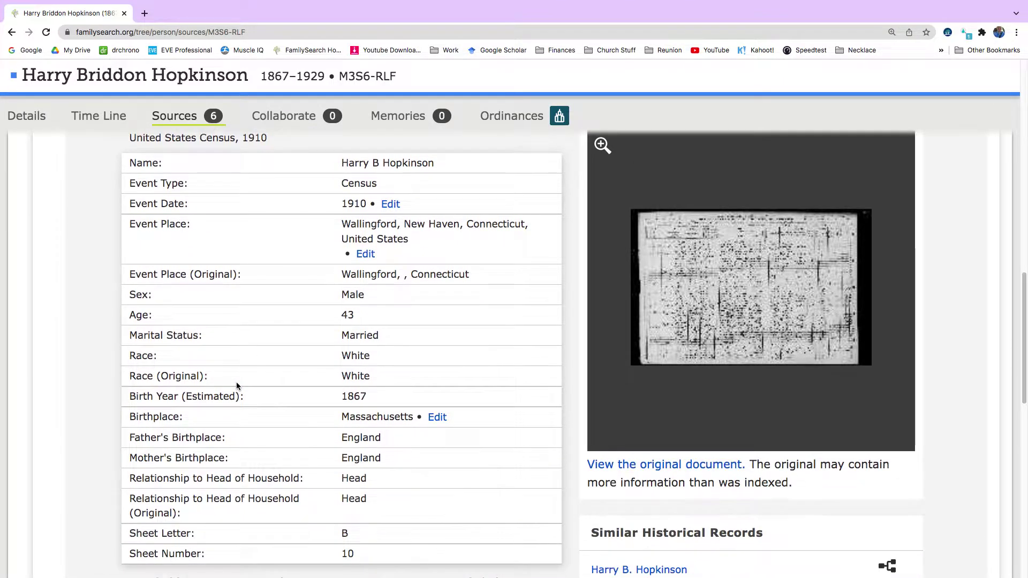
{"action": "scroll", "coordinate": [236, 386], "scroll_direction": "down", "scroll_amount": 1}
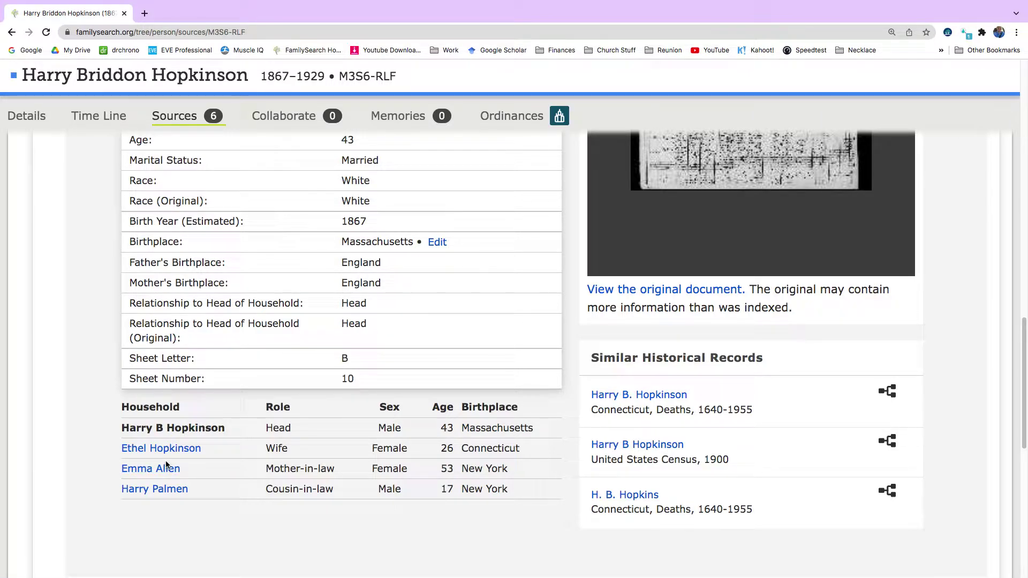
{"action": "scroll", "coordinate": [166, 465], "scroll_direction": "up", "scroll_amount": 4}
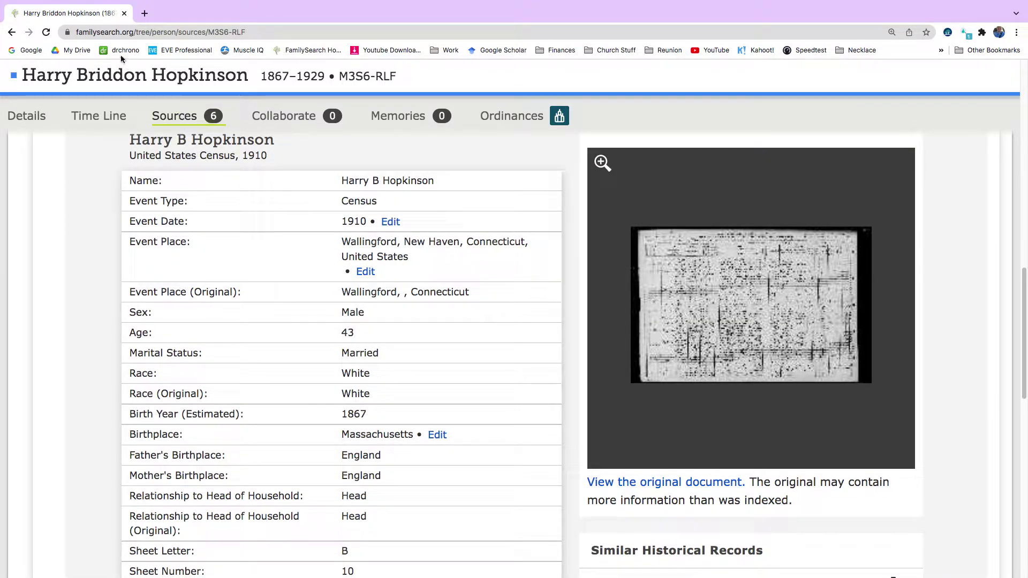
- Return to the ancestor's Details page and compare the couple entries under Spouses and Children with the 1910 census household
{"action": "left_click", "coordinate": [27, 116]}
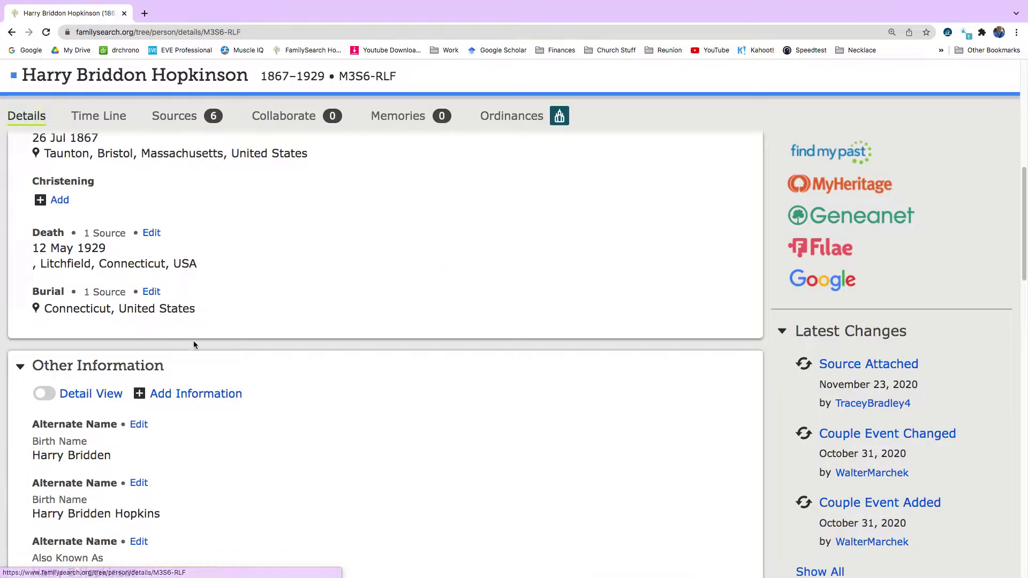
{"action": "scroll", "coordinate": [194, 341], "scroll_direction": "down", "scroll_amount": 10}
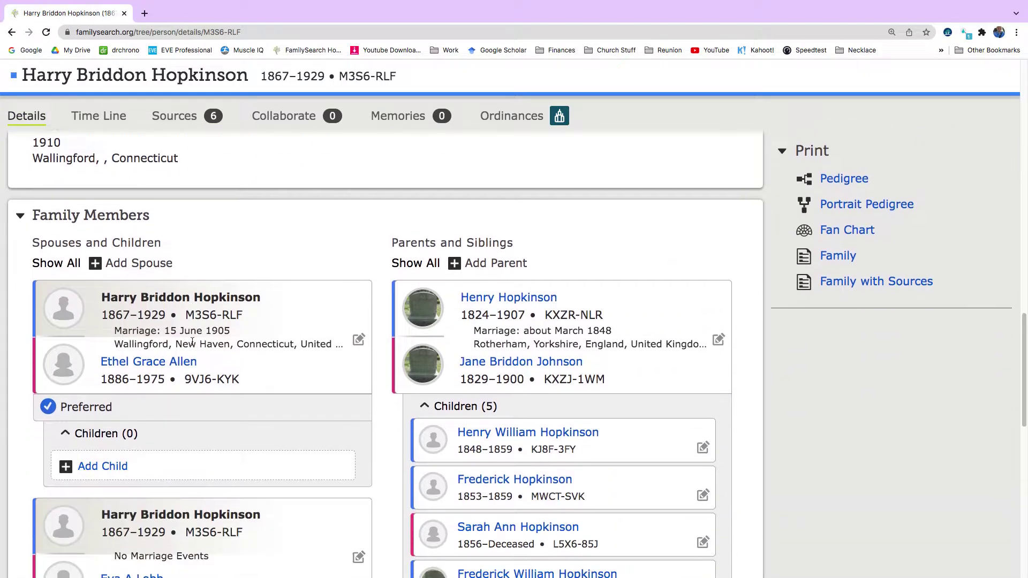
{"action": "scroll", "coordinate": [192, 341], "scroll_direction": "down", "scroll_amount": 2}
{"action": "scroll", "coordinate": [193, 345], "scroll_direction": "down", "scroll_amount": 2}
{"action": "scroll", "coordinate": [194, 345], "scroll_direction": "up", "scroll_amount": 4}
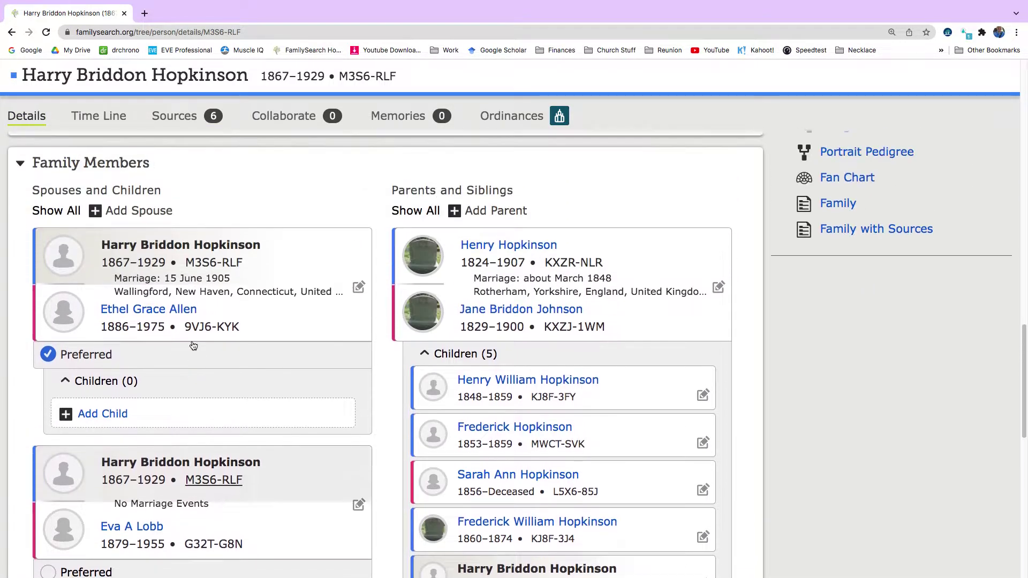
- Open the profile of the preferred wife married 15 June 1905, check her residences and parents, and return to the ancestor's profile
{"action": "left_click", "coordinate": [155, 311]}
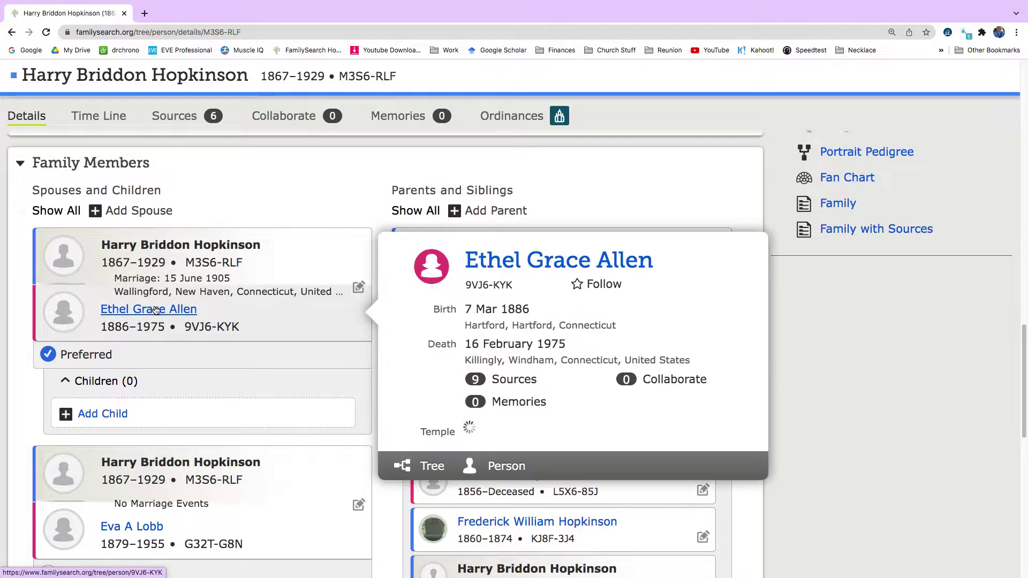
{"action": "left_click", "coordinate": [506, 467]}
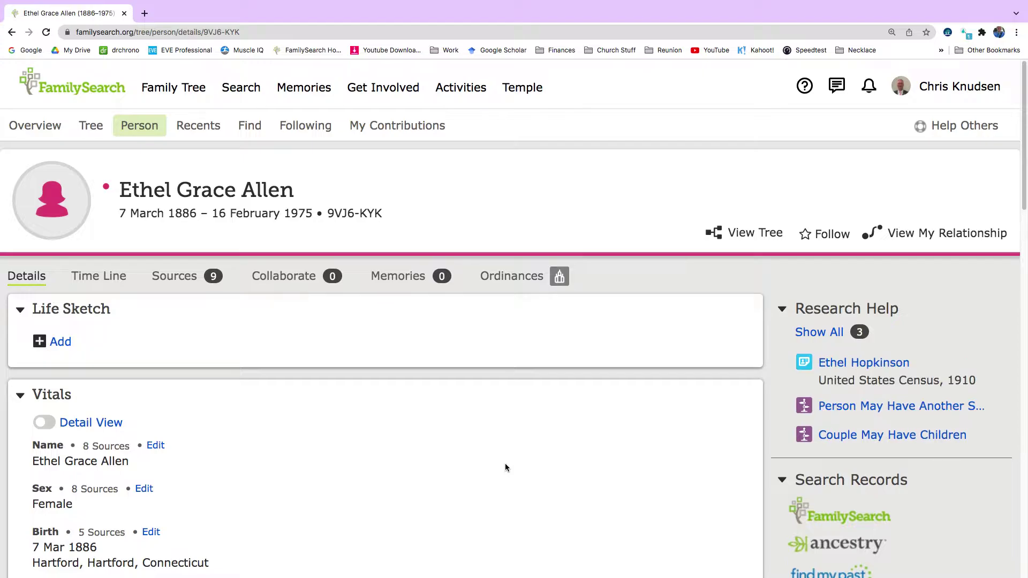
{"action": "scroll", "coordinate": [506, 468], "scroll_direction": "down", "scroll_amount": 10}
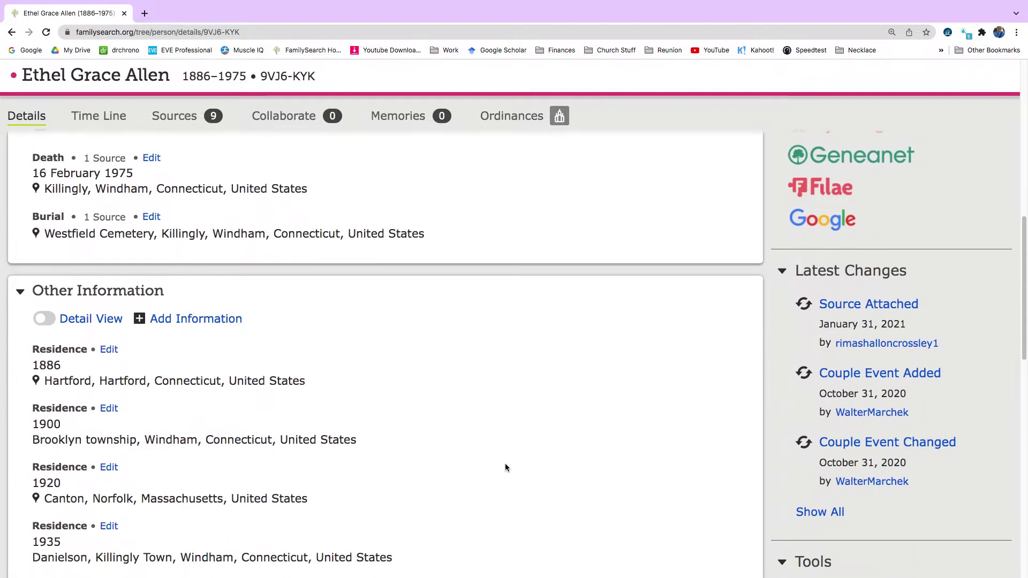
{"action": "scroll", "coordinate": [505, 467], "scroll_direction": "down", "scroll_amount": 3}
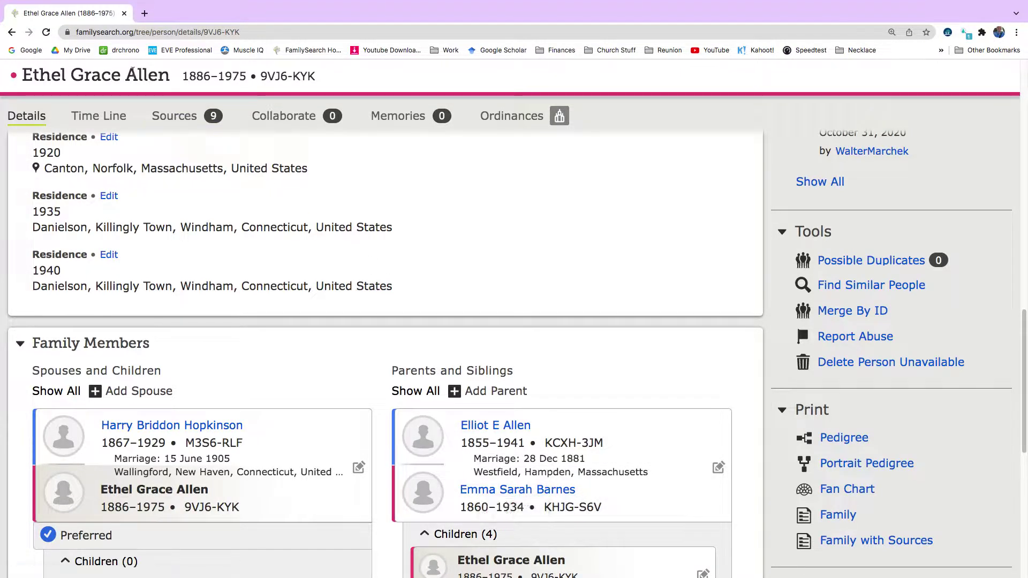
{"action": "left_click", "coordinate": [12, 33]}
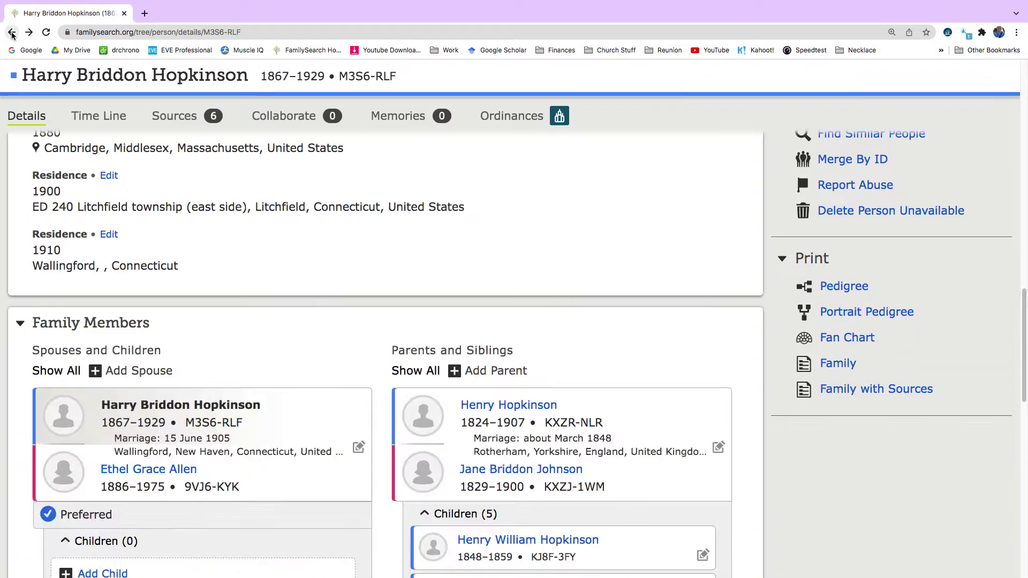
- Reopen the 1910 census source to recheck the wife's and mother-in-law's names in the household, and return to the ancestor's Details page
{"action": "left_click", "coordinate": [175, 116]}
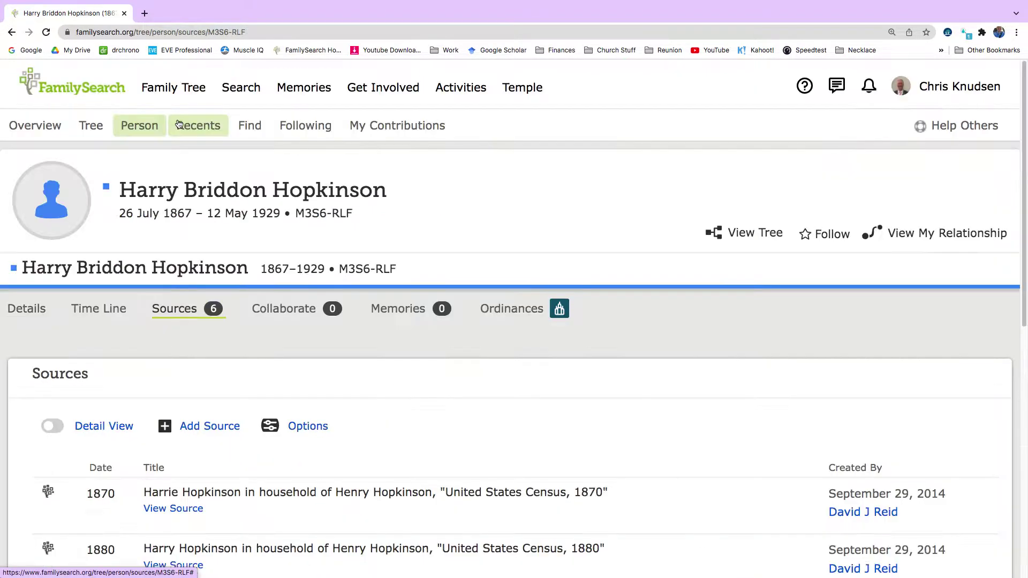
{"action": "left_click", "coordinate": [257, 512]}
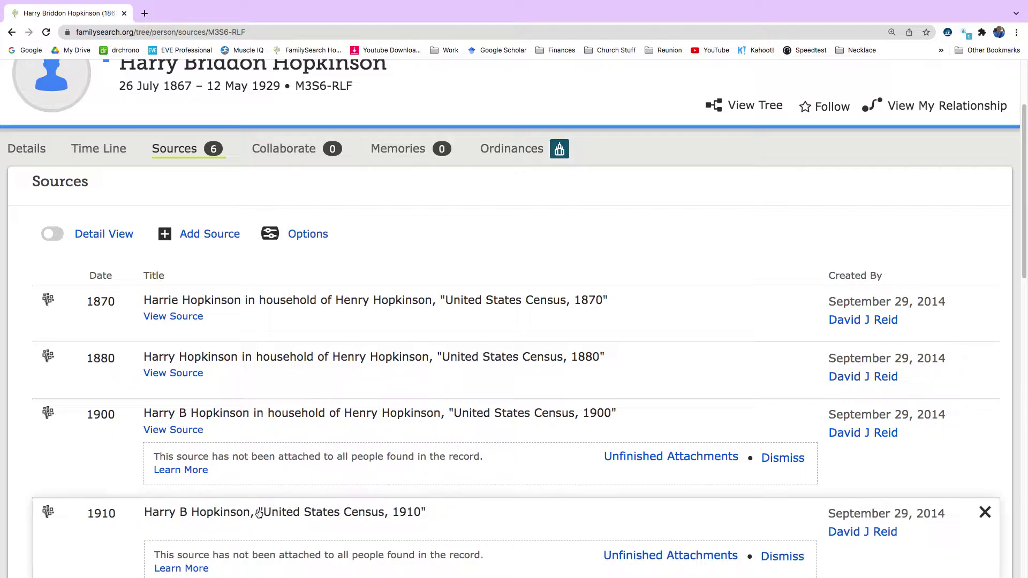
{"action": "scroll", "coordinate": [348, 436], "scroll_direction": "down", "scroll_amount": 4}
{"action": "scroll", "coordinate": [348, 437], "scroll_direction": "down", "scroll_amount": 10}
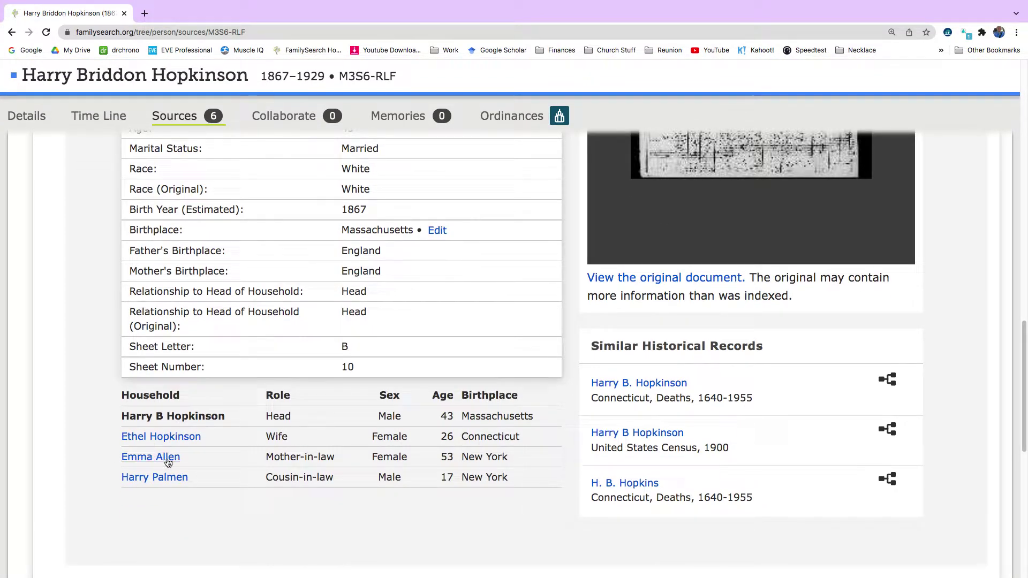
{"action": "scroll", "coordinate": [184, 426], "scroll_direction": "up", "scroll_amount": 10}
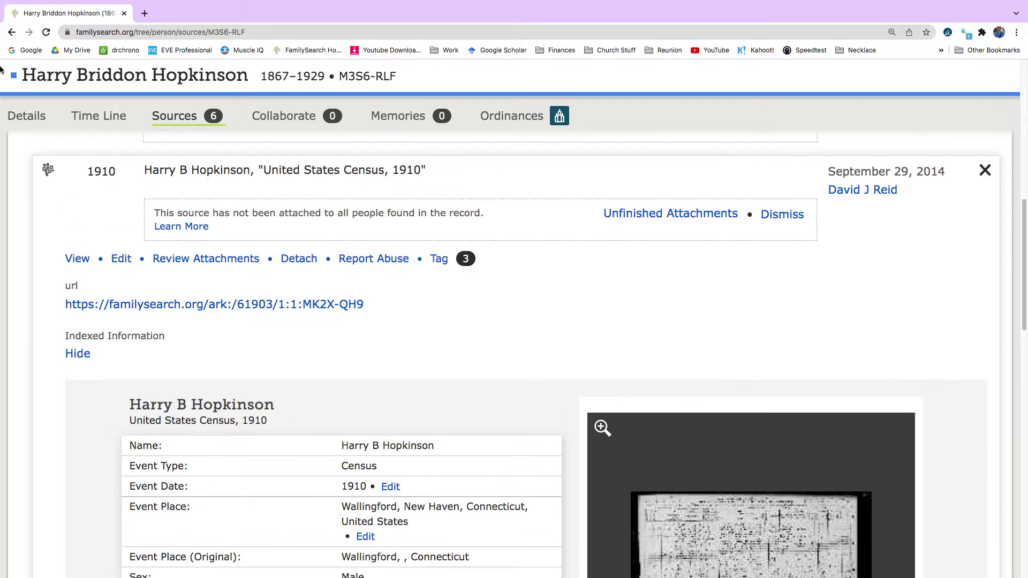
{"action": "left_click", "coordinate": [26, 117]}
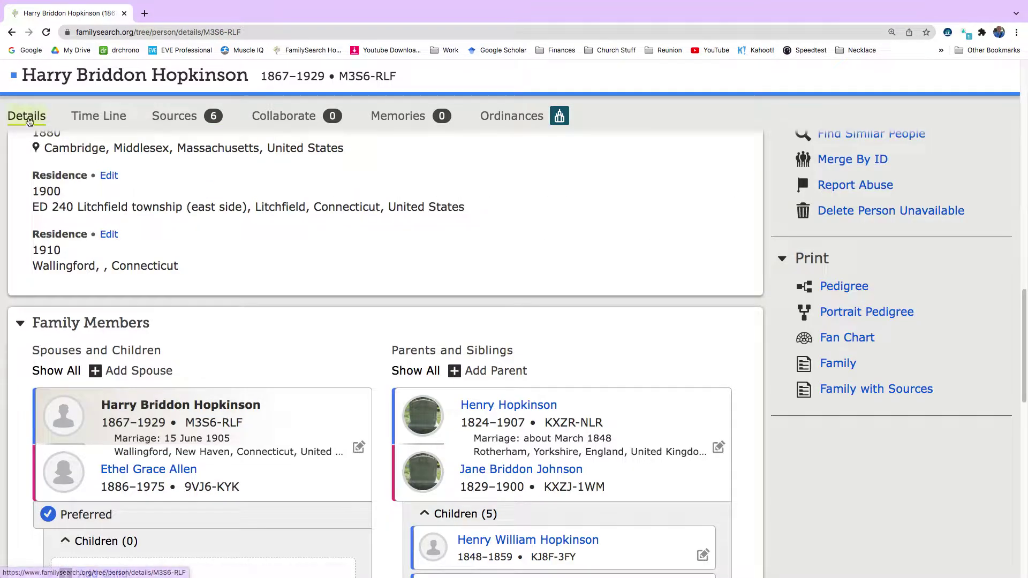
- Open the mother-in-law's record from the 1910 census household, examine her indexed details and attached tree person, and go back to the ancestor's profile
{"action": "left_click", "coordinate": [172, 116]}
{"action": "scroll", "coordinate": [214, 268], "scroll_direction": "down", "scroll_amount": 2}
{"action": "scroll", "coordinate": [222, 296], "scroll_direction": "down", "scroll_amount": 7}
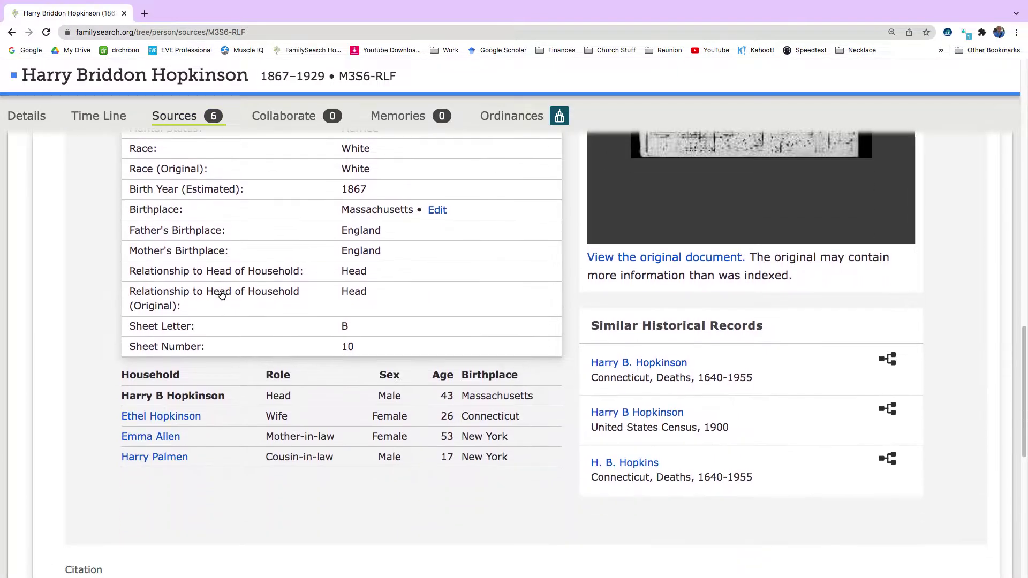
{"action": "left_click", "coordinate": [159, 436]}
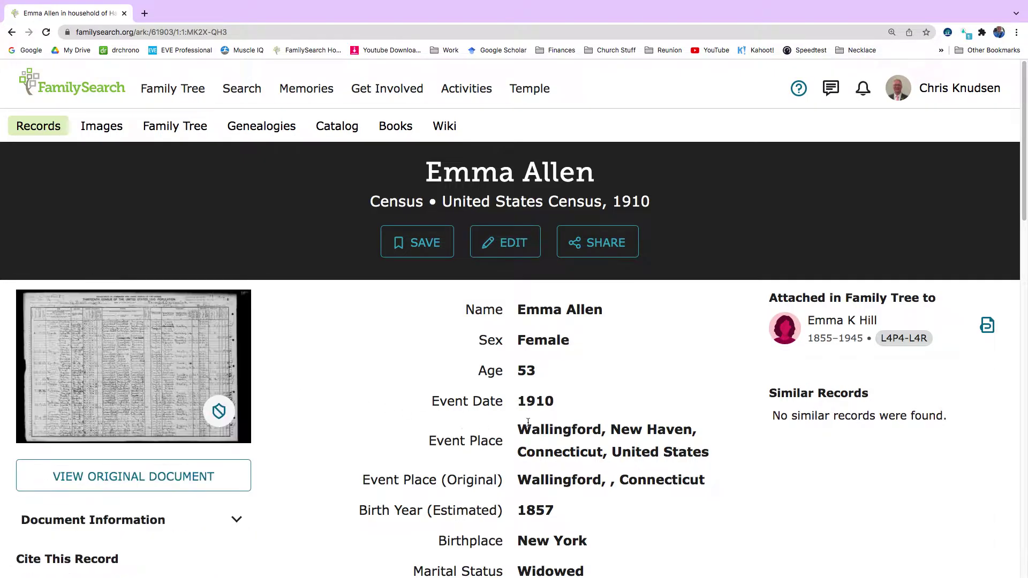
{"action": "scroll", "coordinate": [528, 423], "scroll_direction": "down", "scroll_amount": 3}
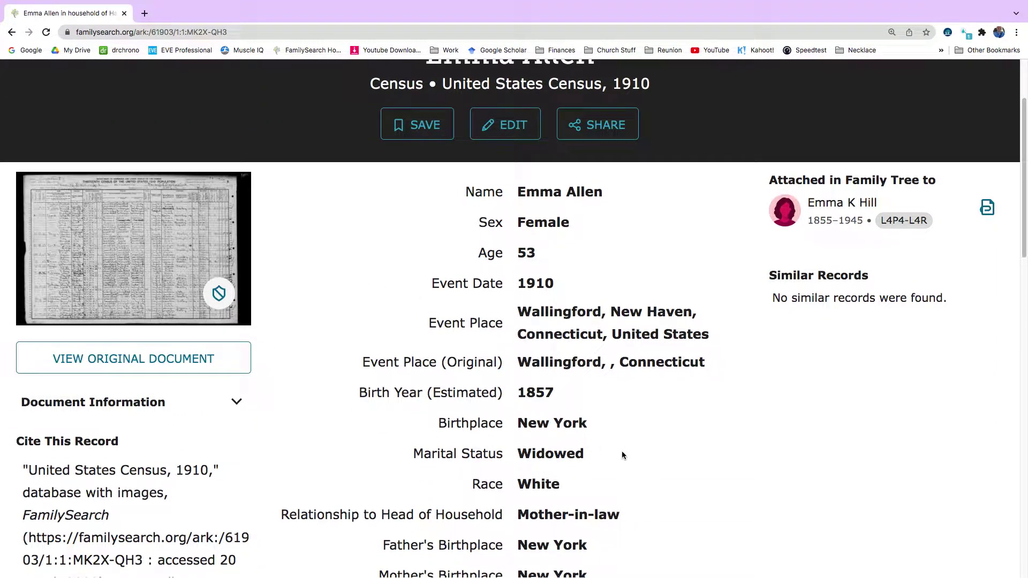
{"action": "left_click", "coordinate": [12, 33]}
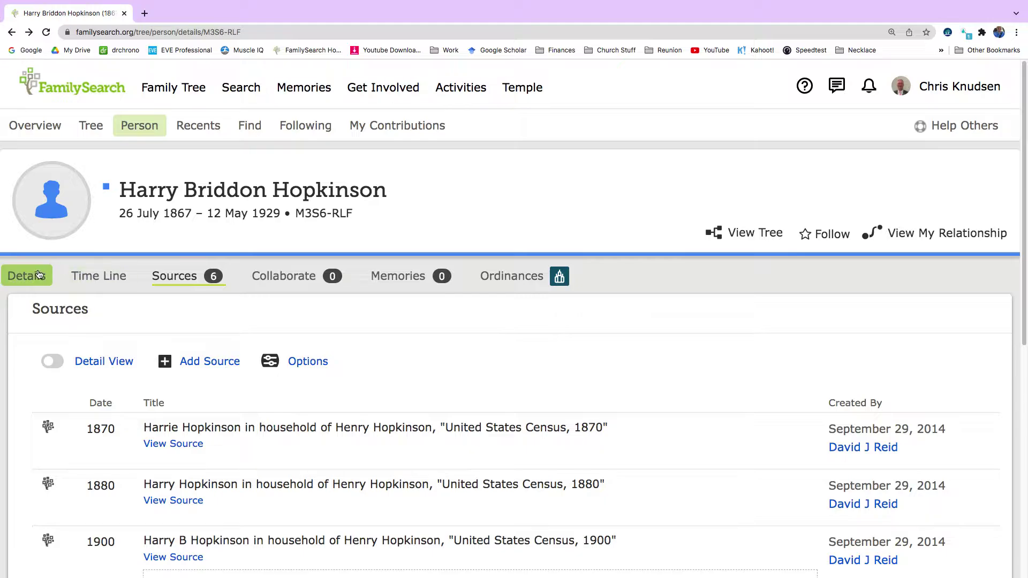
- Return to the ancestor's Details page and open the profile of his preferred wife, married 15 June 1905
{"action": "left_click", "coordinate": [27, 276]}
{"action": "scroll", "coordinate": [264, 304], "scroll_direction": "down", "scroll_amount": 10}
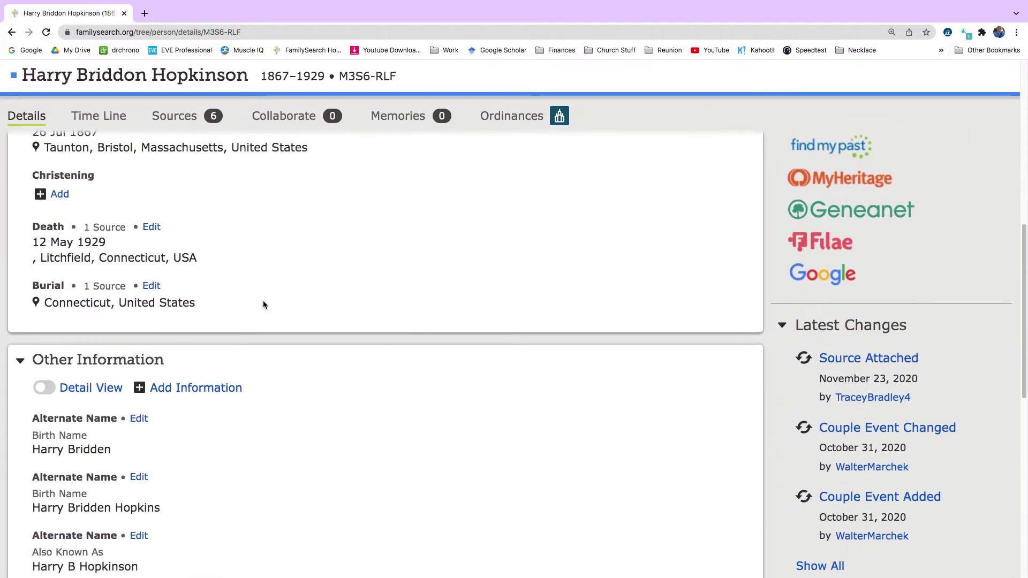
{"action": "scroll", "coordinate": [263, 304], "scroll_direction": "down", "scroll_amount": 8}
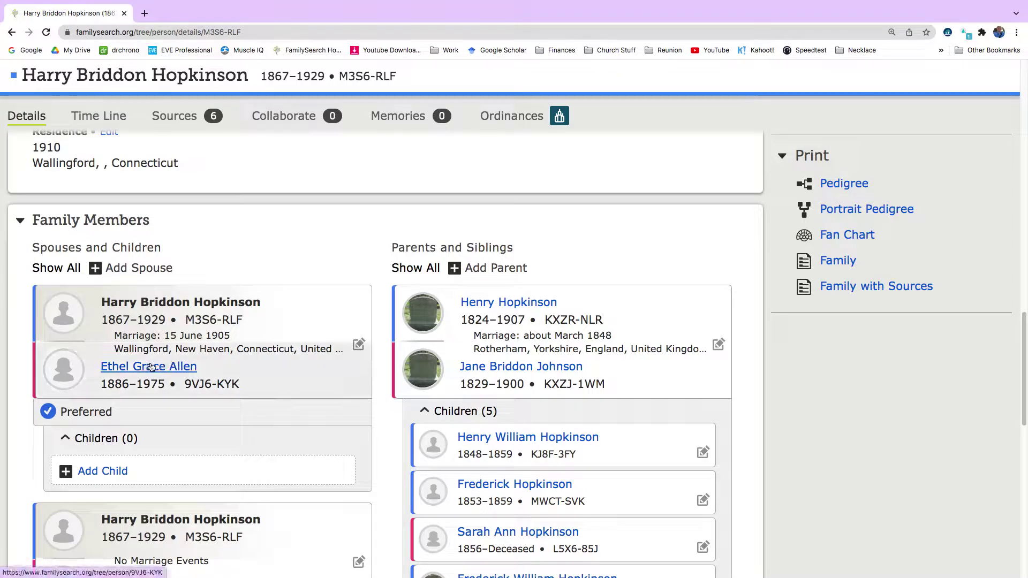
{"action": "mouse_move", "coordinate": [151, 367]}
{"action": "left_click", "coordinate": [512, 523]}
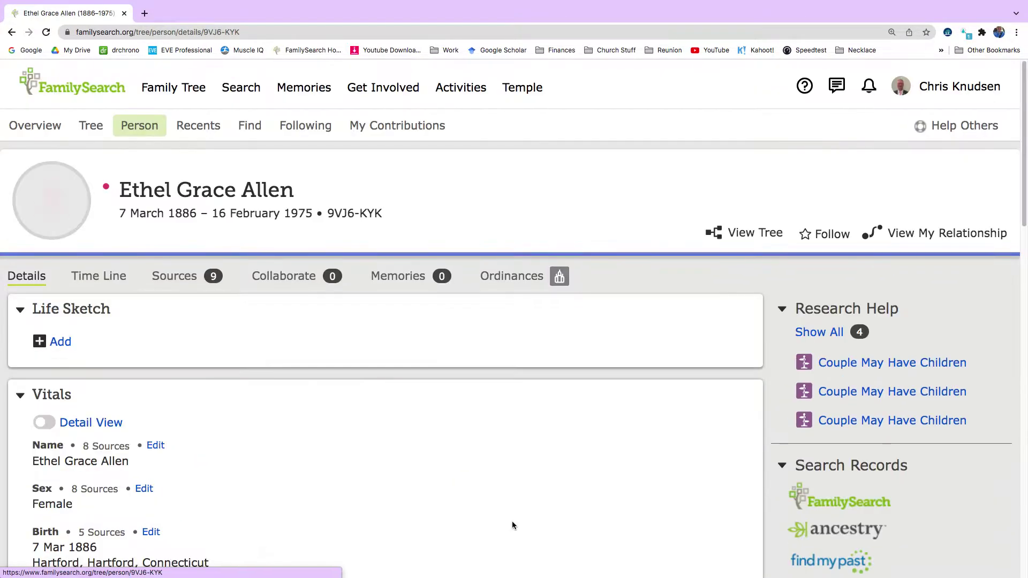
- Examine the preferred wife's residences, her mother's summary and her other marriage, and go back to the ancestor's profile
{"action": "scroll", "coordinate": [430, 476], "scroll_direction": "down", "scroll_amount": 12}
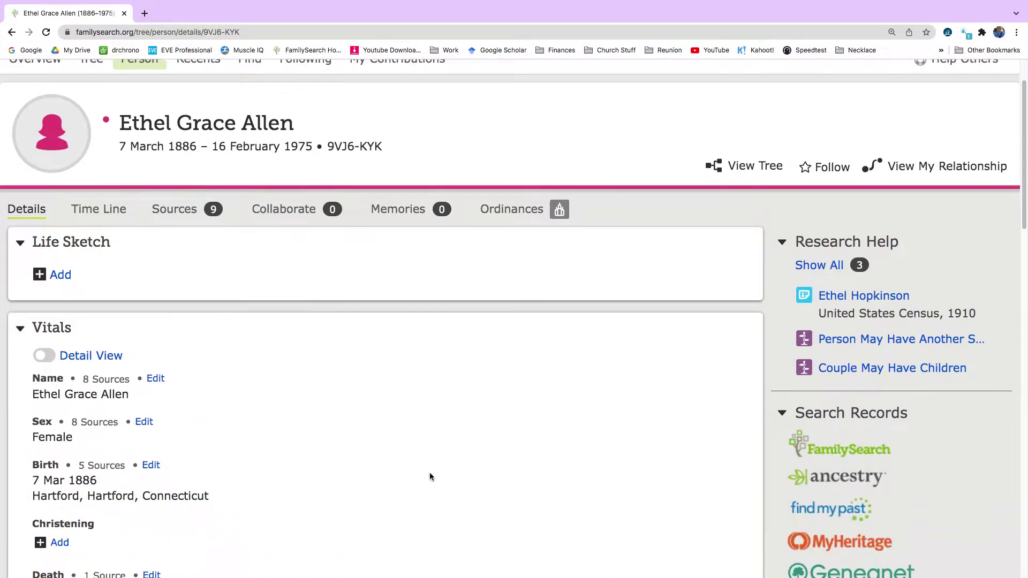
{"action": "scroll", "coordinate": [430, 476], "scroll_direction": "down", "scroll_amount": 3}
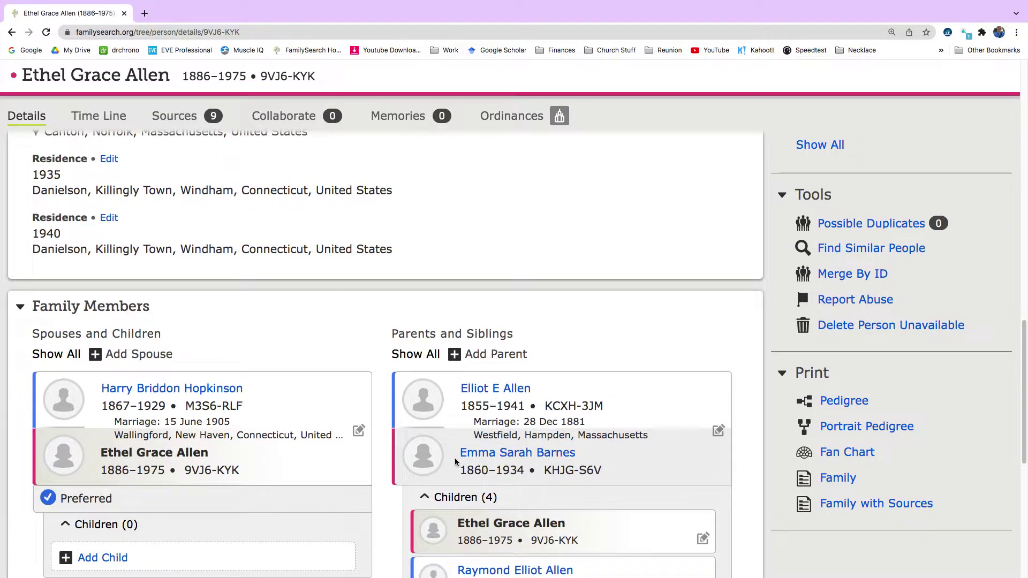
{"action": "left_click", "coordinate": [491, 456]}
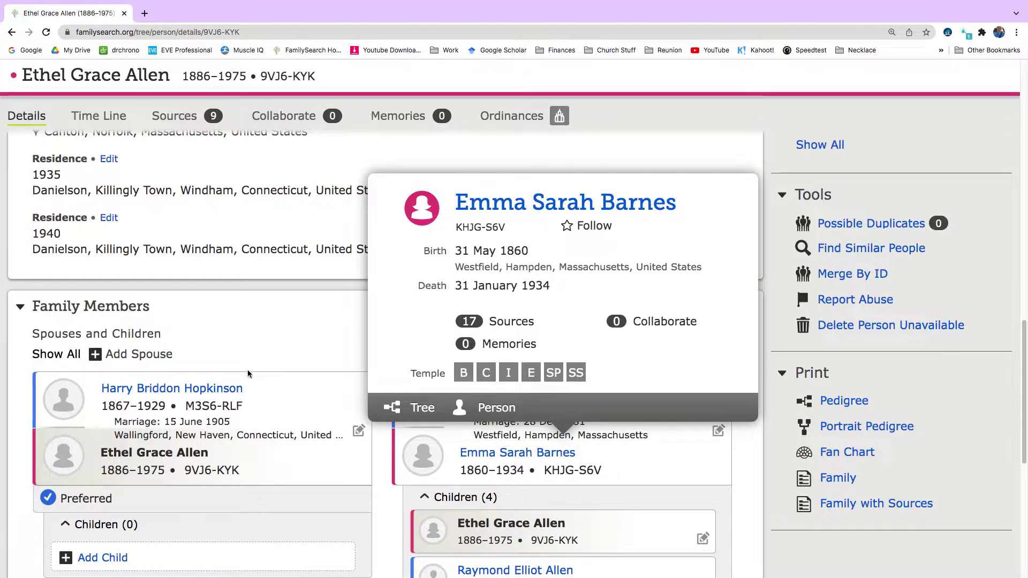
{"action": "scroll", "coordinate": [253, 466], "scroll_direction": "down", "scroll_amount": 5}
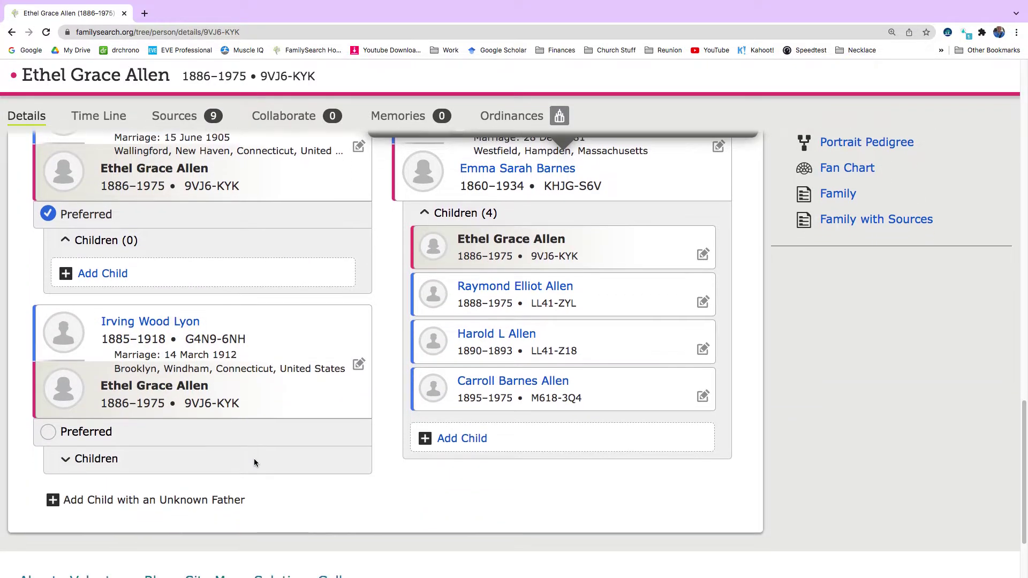
{"action": "scroll", "coordinate": [253, 462], "scroll_direction": "up", "scroll_amount": 2}
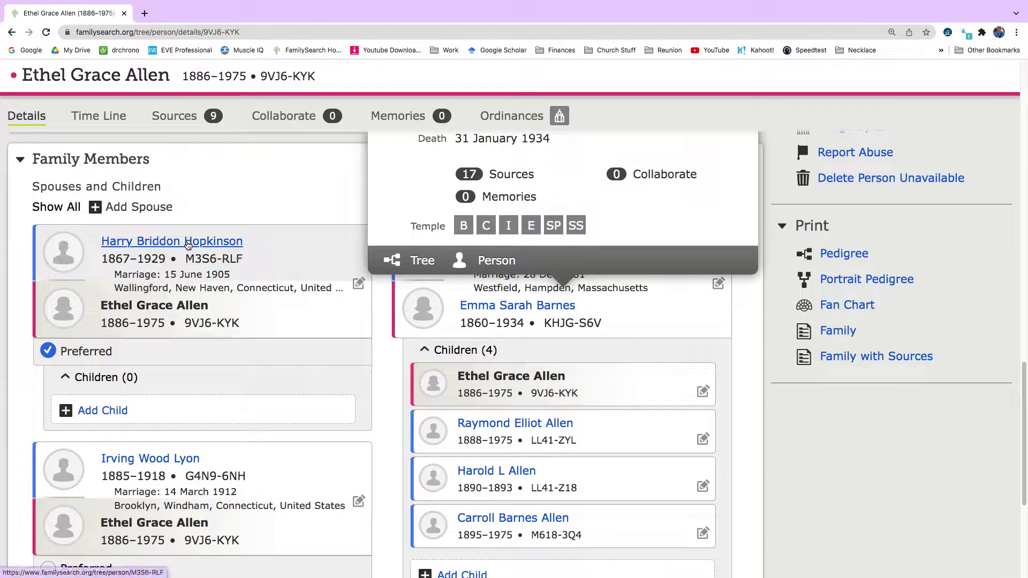
{"action": "mouse_move", "coordinate": [187, 245]}
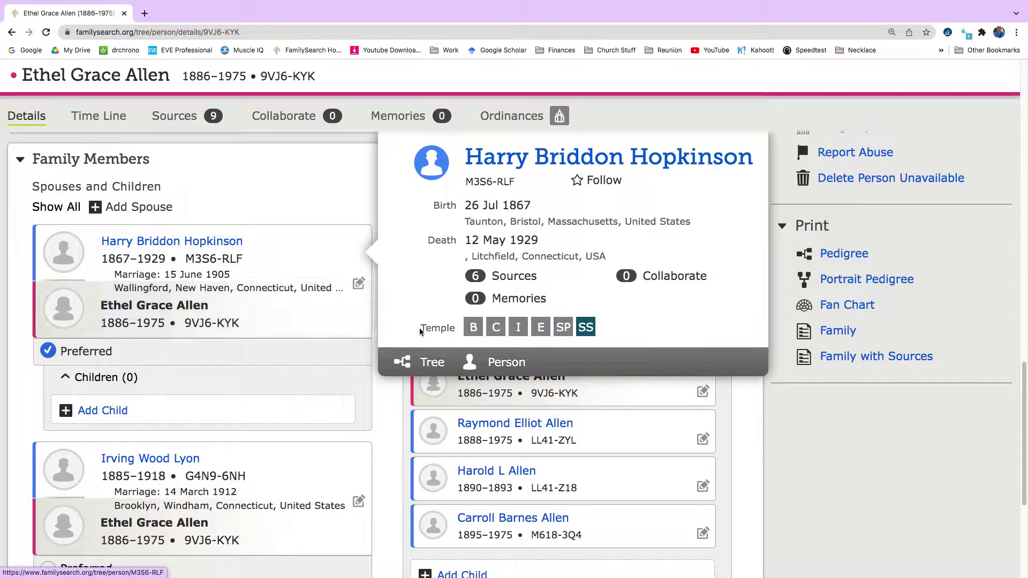
{"action": "left_click", "coordinate": [497, 364]}
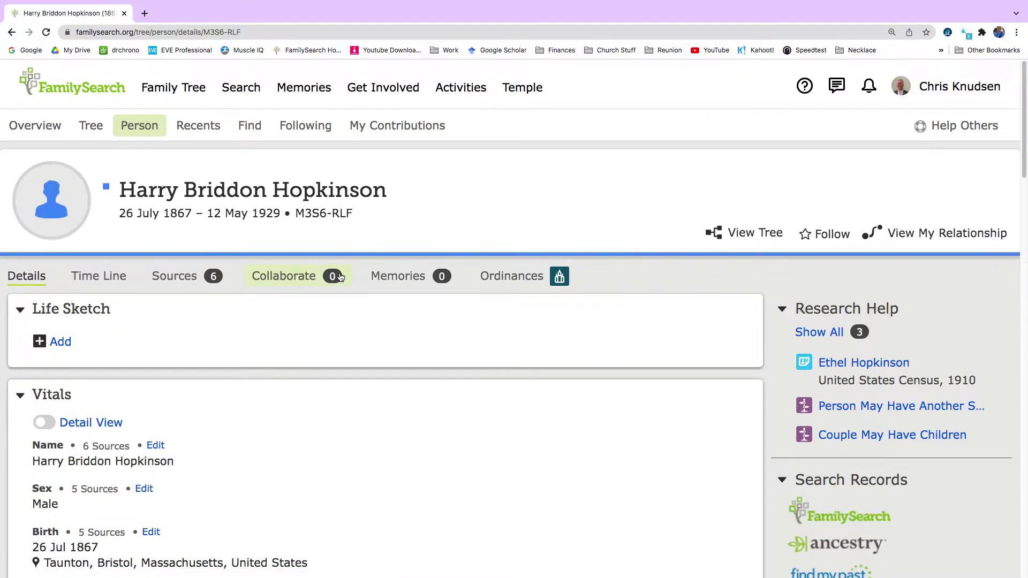
- Open the profile of the listed wife who lived 1884–1919, check her residence and parents, and return to the ancestor's Details page
{"action": "scroll", "coordinate": [338, 299], "scroll_direction": "down", "scroll_amount": 15}
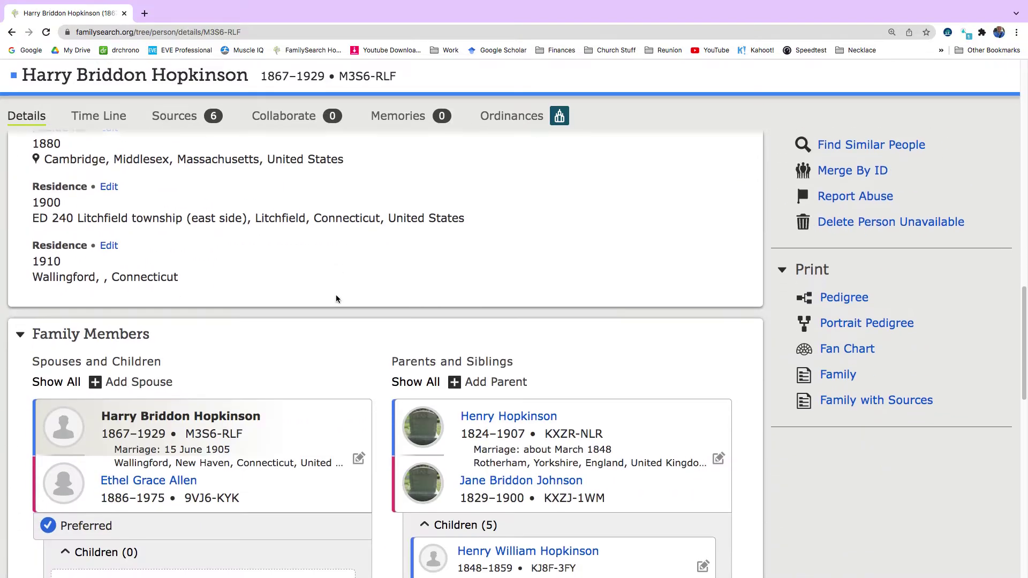
{"action": "scroll", "coordinate": [209, 299], "scroll_direction": "down", "scroll_amount": 5}
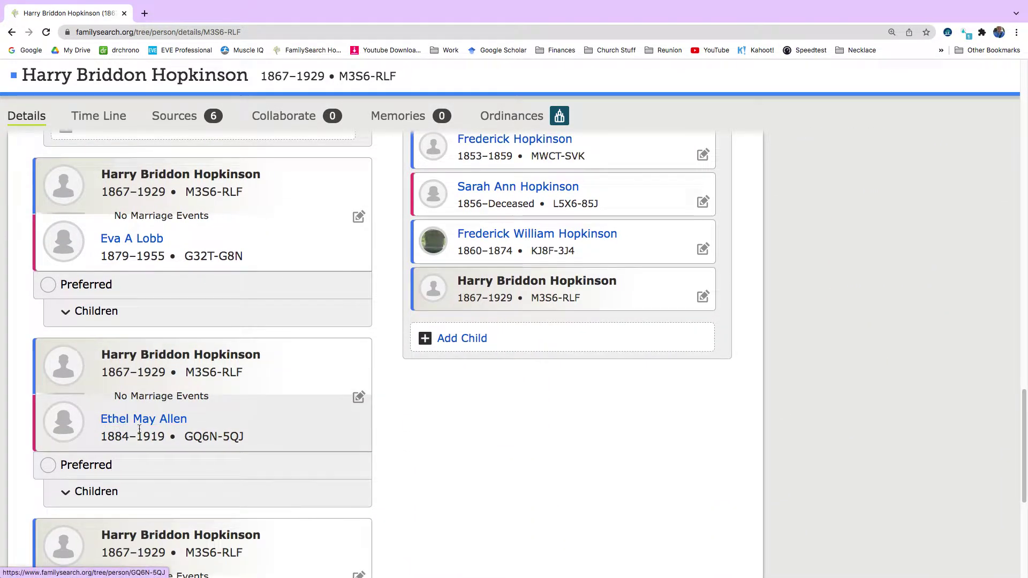
{"action": "left_click", "coordinate": [144, 425]}
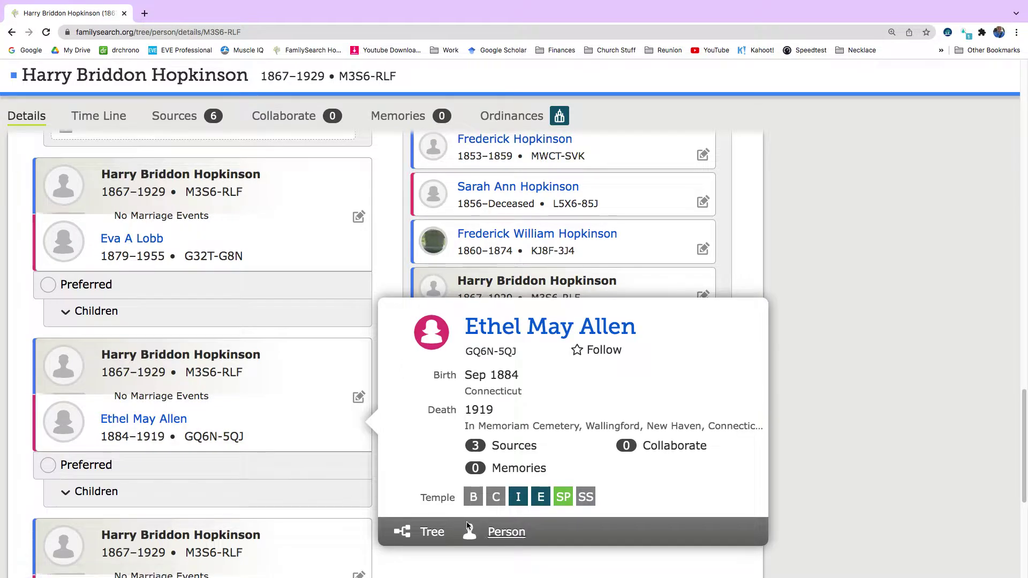
{"action": "left_click", "coordinate": [493, 525]}
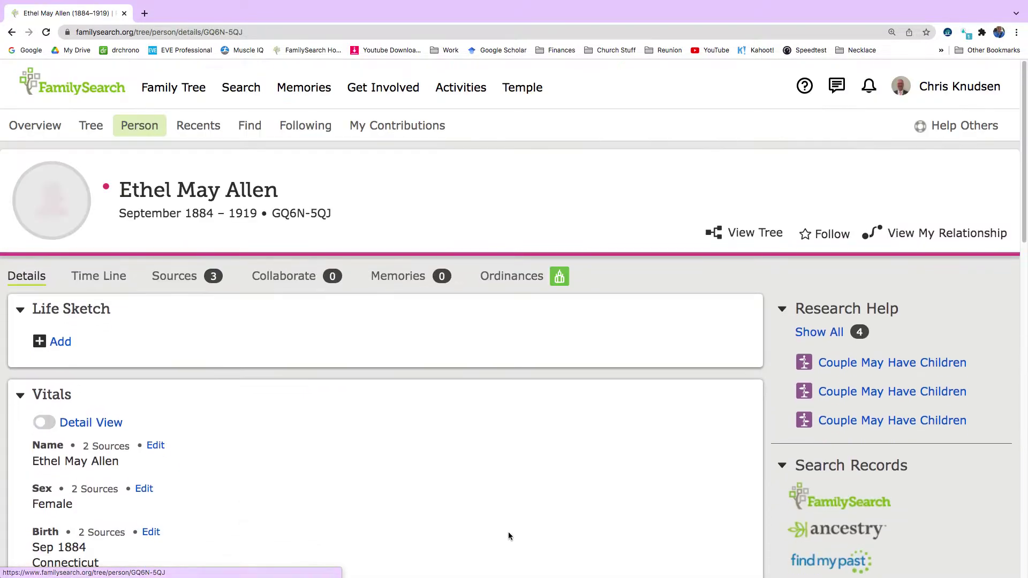
{"action": "scroll", "coordinate": [424, 499], "scroll_direction": "down", "scroll_amount": 10}
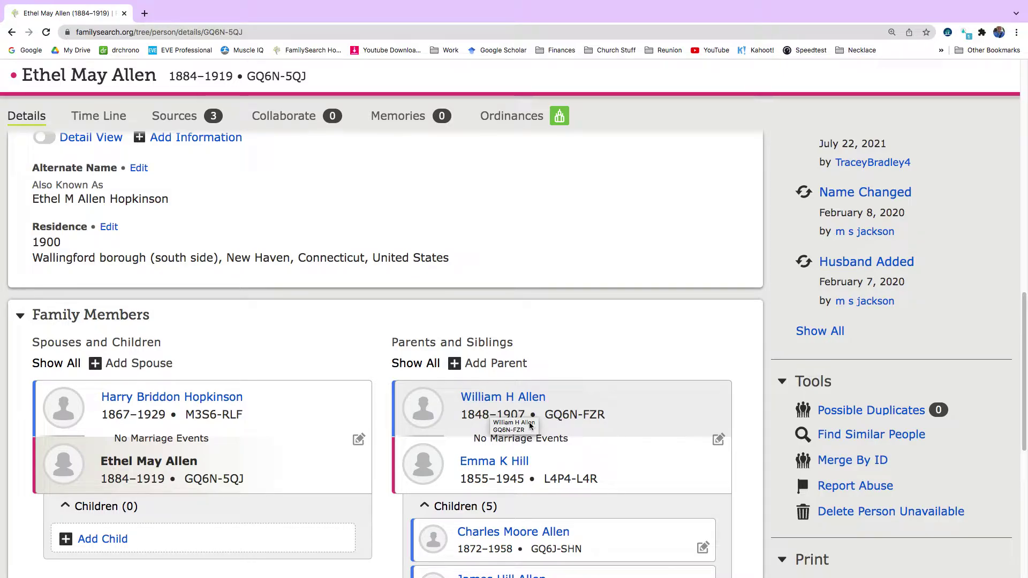
{"action": "left_click", "coordinate": [492, 467]}
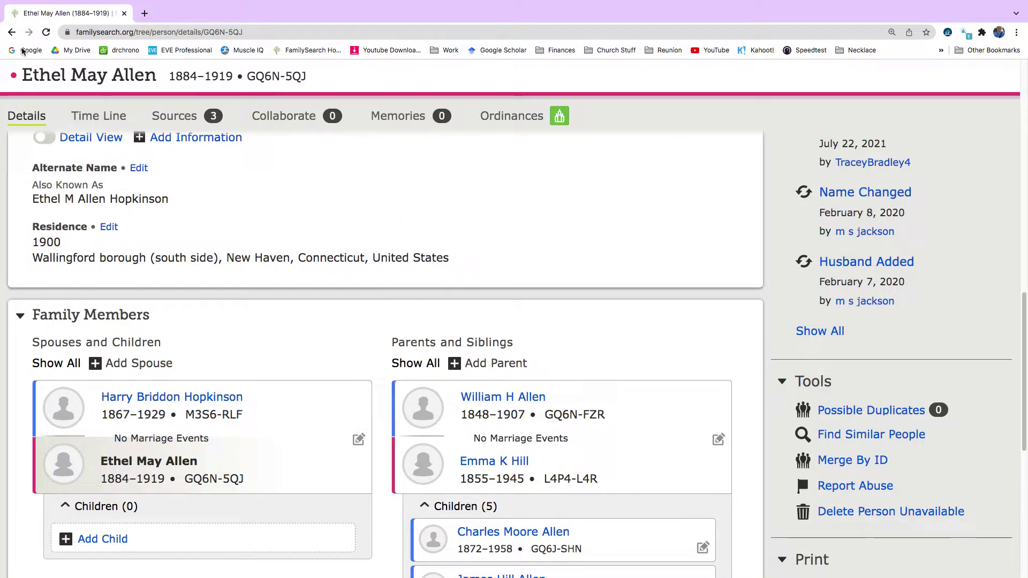
{"action": "left_click", "coordinate": [12, 32]}
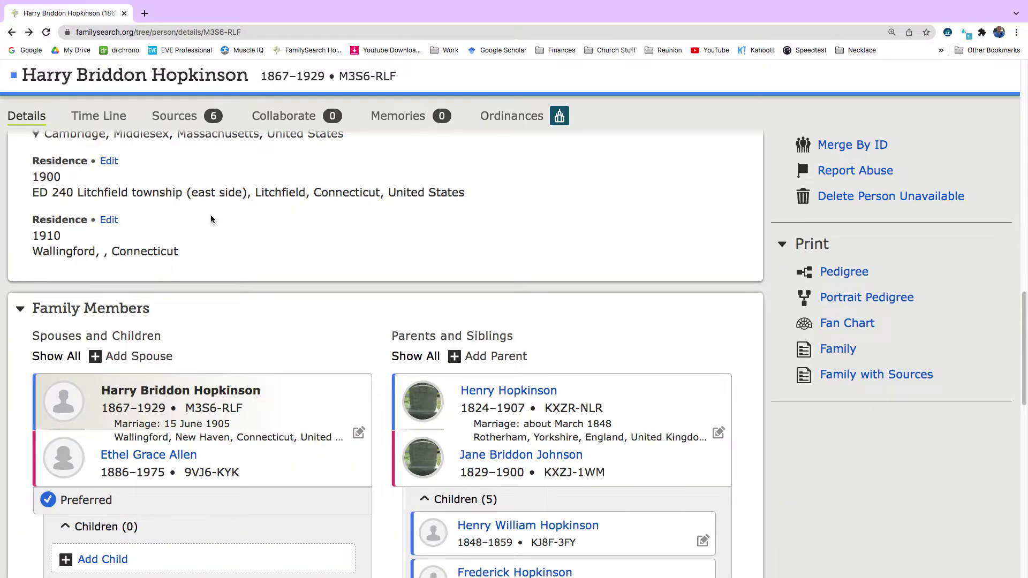
- Open the profile of the last listed spouse, the one who lived 1884–1964
{"action": "scroll", "coordinate": [207, 375], "scroll_direction": "down", "scroll_amount": 4}
{"action": "scroll", "coordinate": [207, 375], "scroll_direction": "down", "scroll_amount": 10}
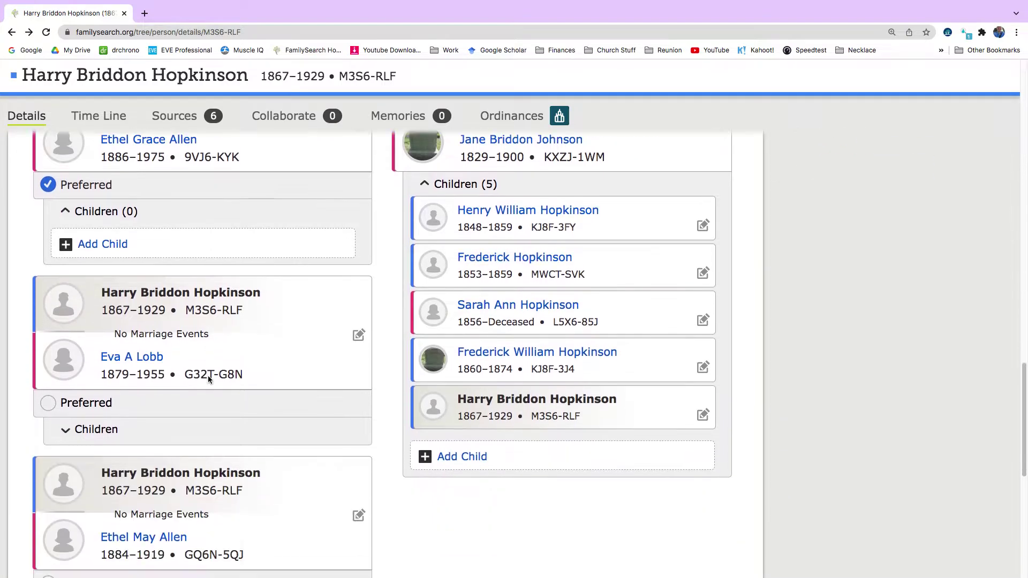
{"action": "scroll", "coordinate": [209, 379], "scroll_direction": "down", "scroll_amount": 2}
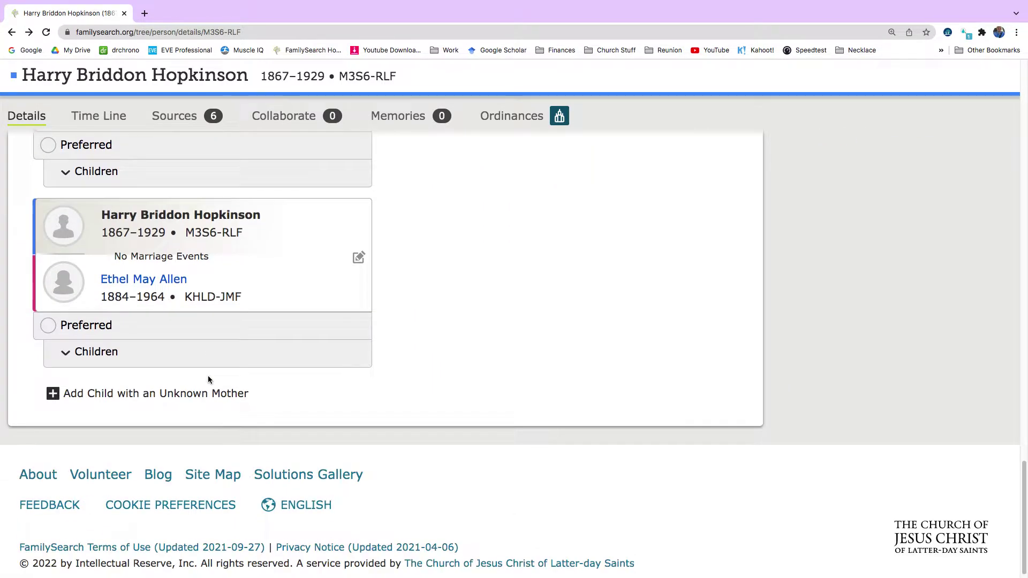
{"action": "left_click", "coordinate": [143, 280]}
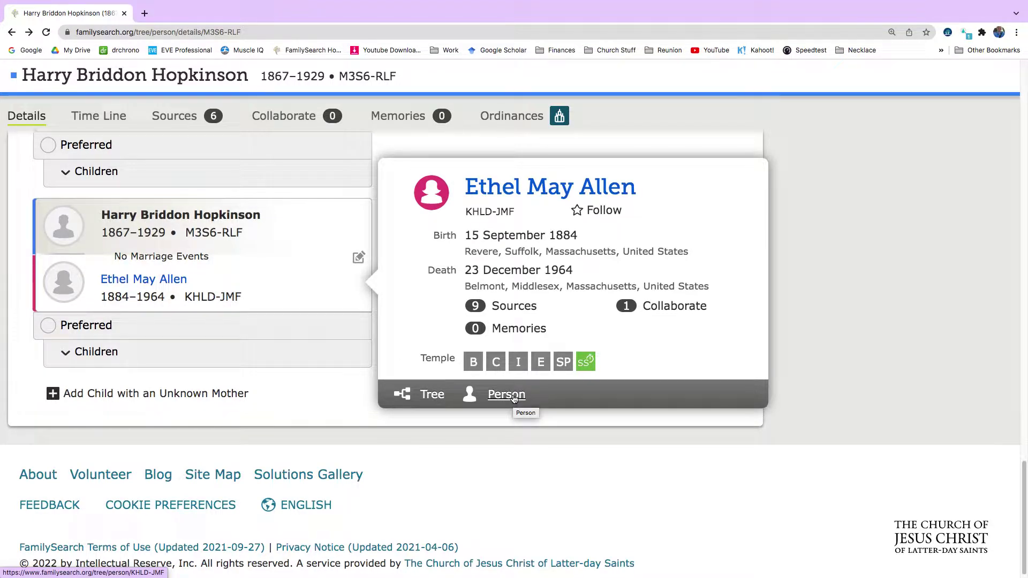
{"action": "left_click", "coordinate": [513, 397]}
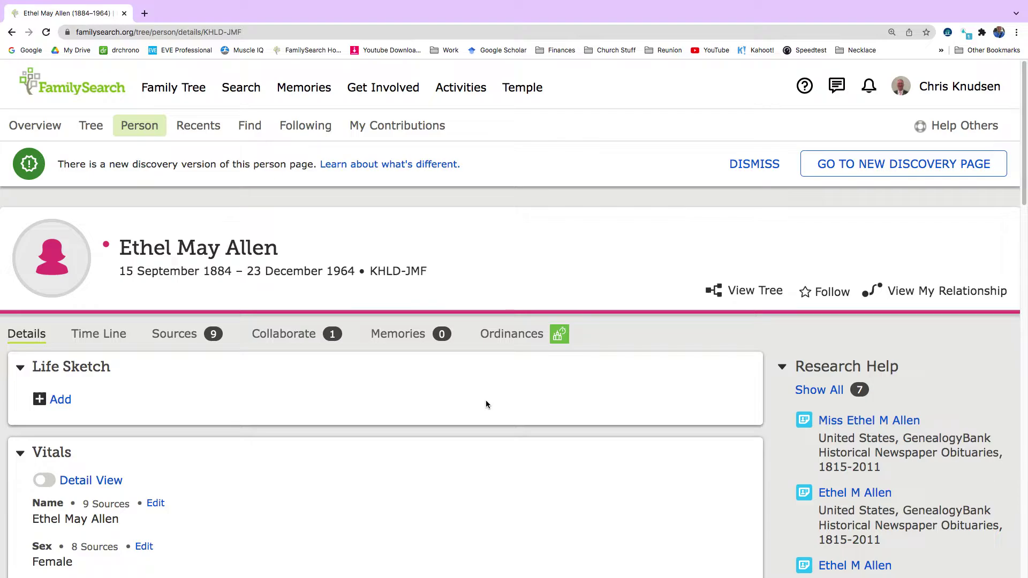
- Examine the 1884–1964 woman's residences, both couple entries, parents and siblings for a connection to the ancestor
{"action": "scroll", "coordinate": [478, 407], "scroll_direction": "down", "scroll_amount": 15}
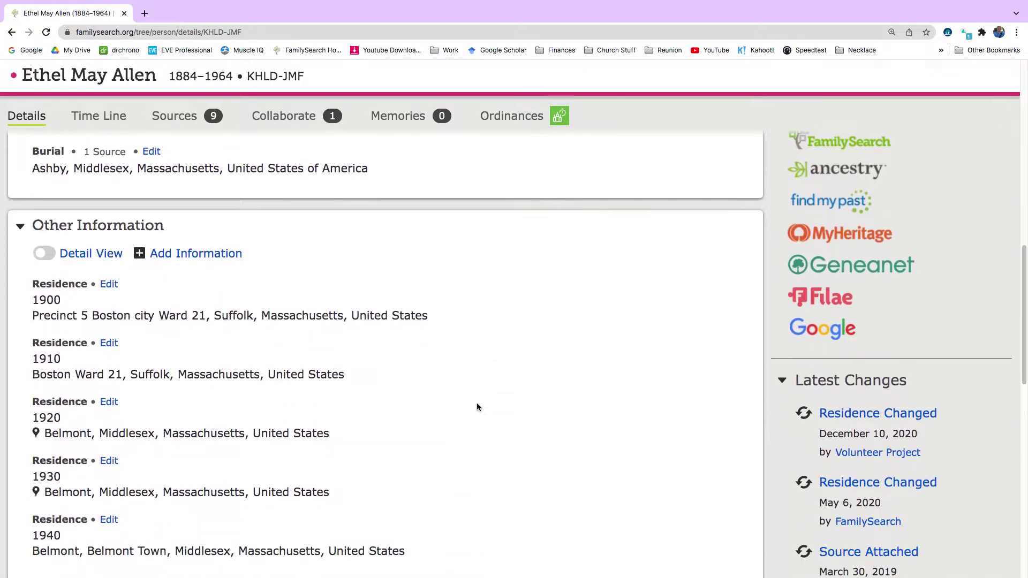
{"action": "scroll", "coordinate": [476, 407], "scroll_direction": "down", "scroll_amount": 2}
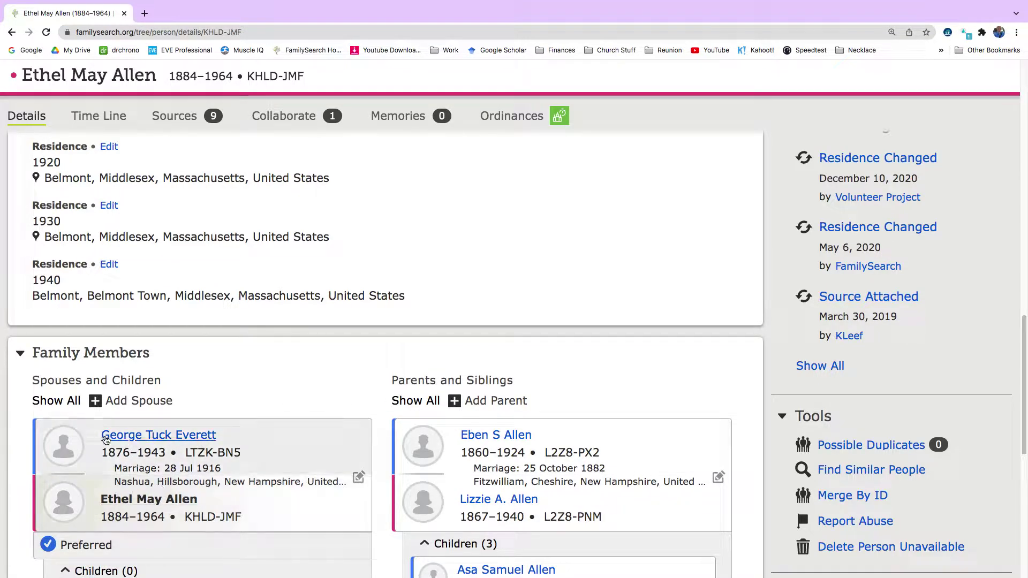
{"action": "scroll", "coordinate": [142, 455], "scroll_direction": "down", "scroll_amount": 3}
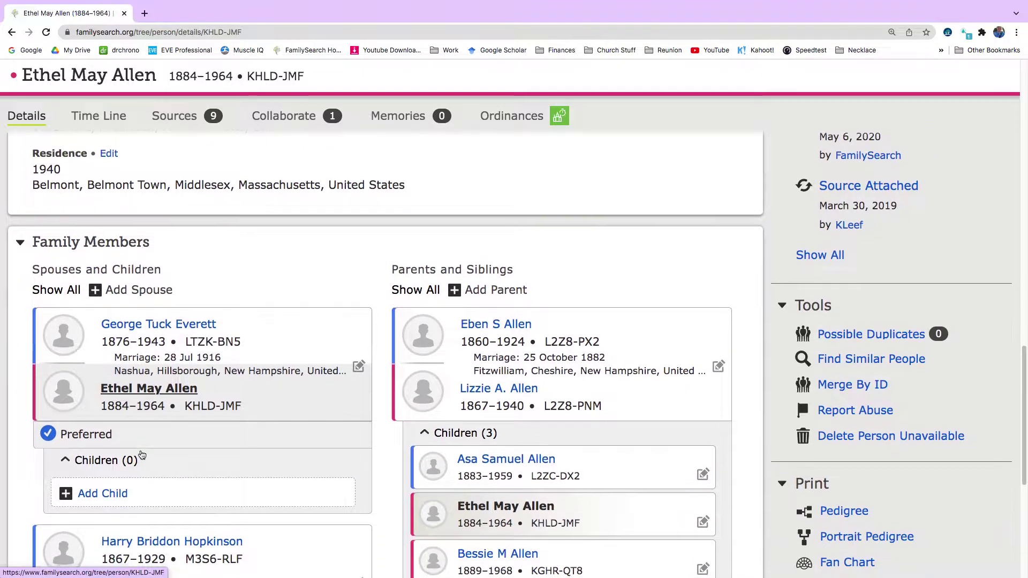
{"action": "scroll", "coordinate": [142, 455], "scroll_direction": "down", "scroll_amount": 1}
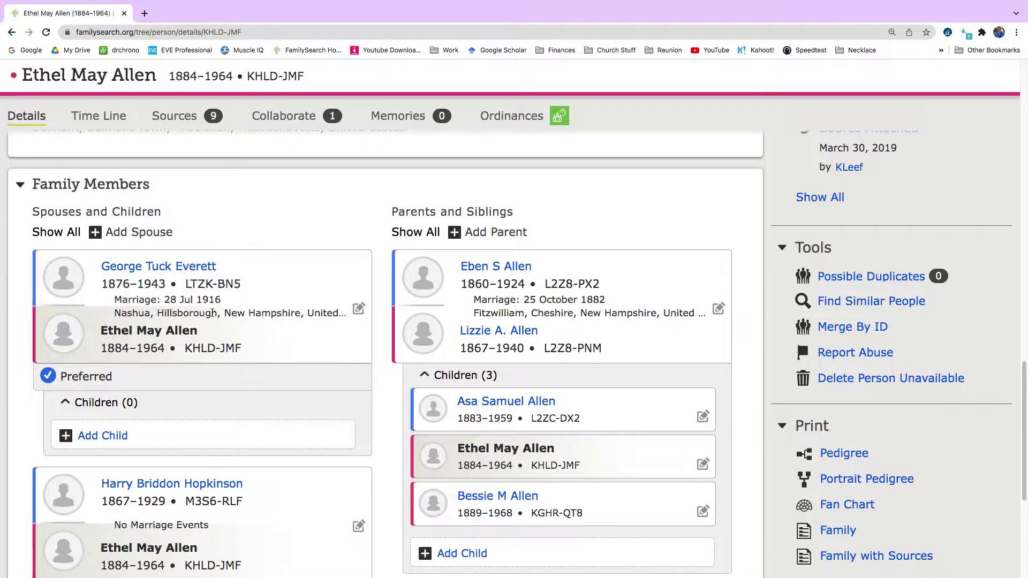
{"action": "scroll", "coordinate": [212, 312], "scroll_direction": "down", "scroll_amount": 1}
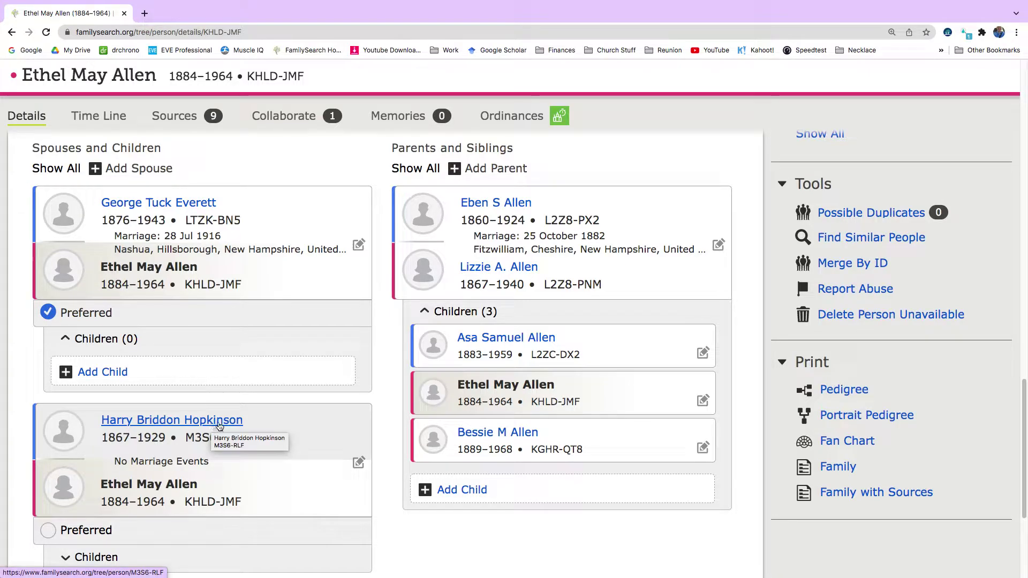
{"action": "scroll", "coordinate": [217, 375], "scroll_direction": "up", "scroll_amount": 2}
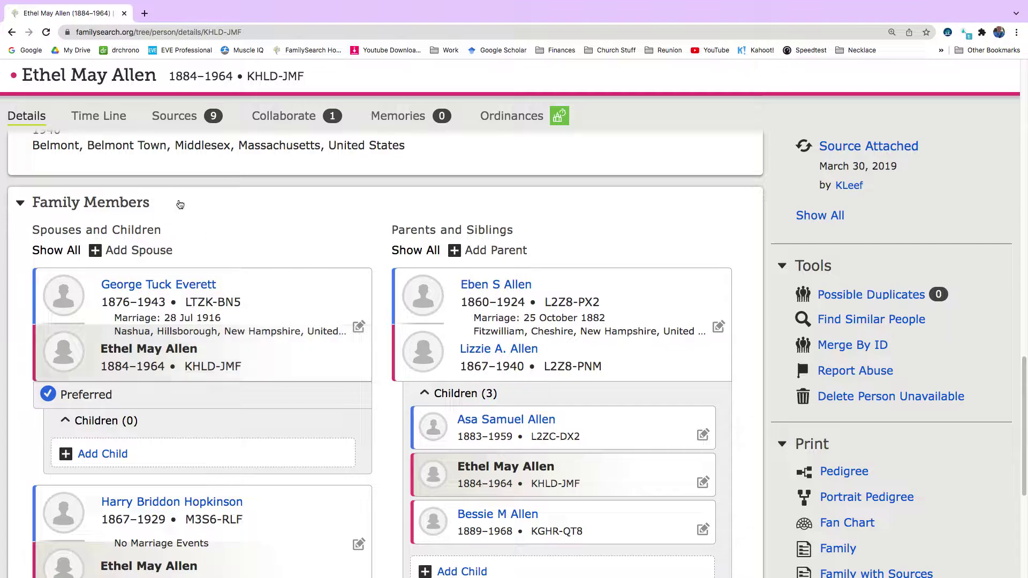
{"action": "scroll", "coordinate": [179, 290], "scroll_direction": "down", "scroll_amount": 1}
{"action": "scroll", "coordinate": [179, 290], "scroll_direction": "down", "scroll_amount": 2}
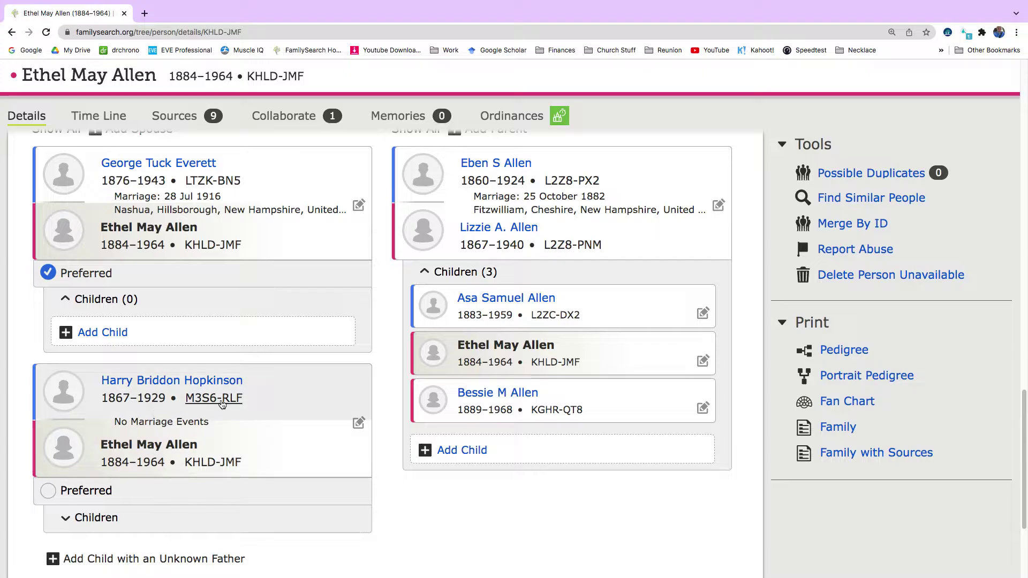
{"action": "scroll", "coordinate": [614, 269], "scroll_direction": "up", "scroll_amount": 4}
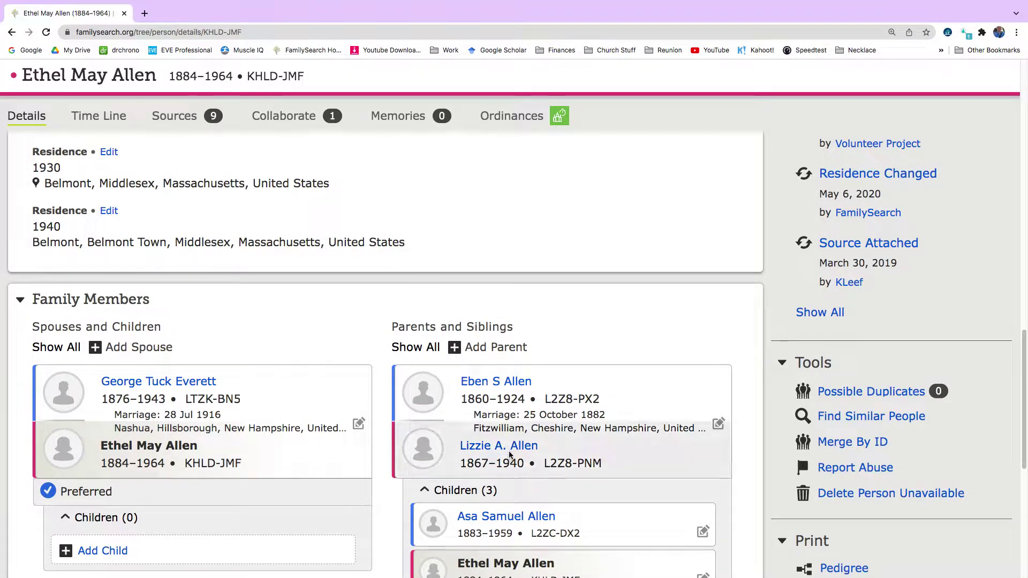
{"action": "scroll", "coordinate": [272, 397], "scroll_direction": "down", "scroll_amount": 2}
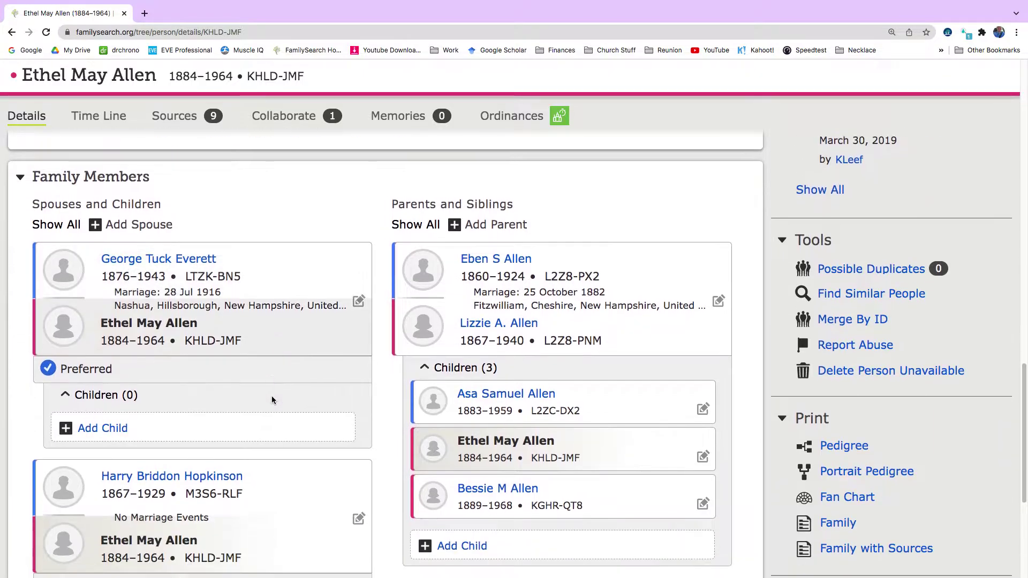
- Start removing the ancestor as husband from the 1884–1964 woman's undated couple relationship, confirming that the relationships, sources and notes were reviewed
{"action": "scroll", "coordinate": [272, 398], "scroll_direction": "down", "scroll_amount": 1}
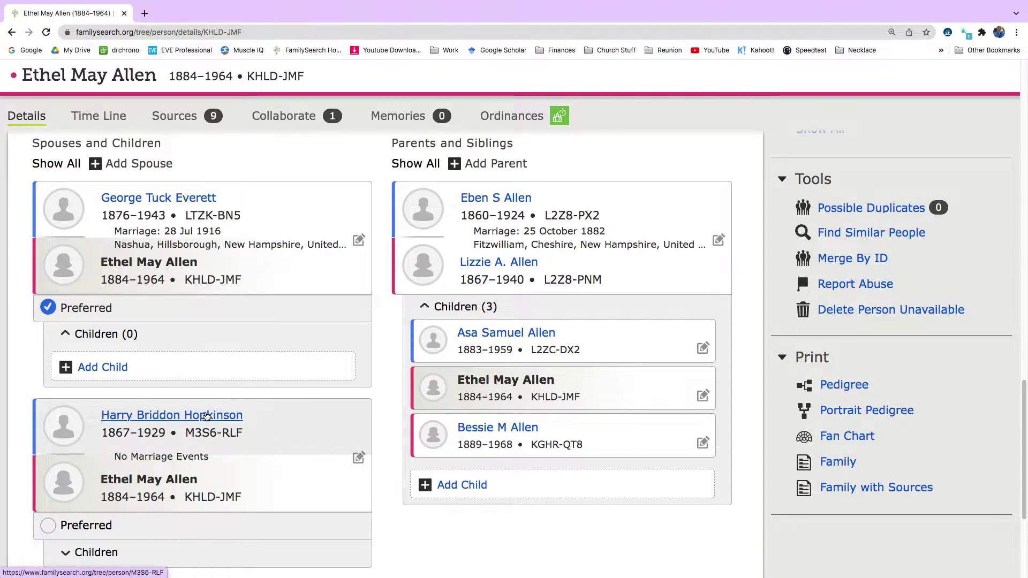
{"action": "left_click", "coordinate": [358, 459]}
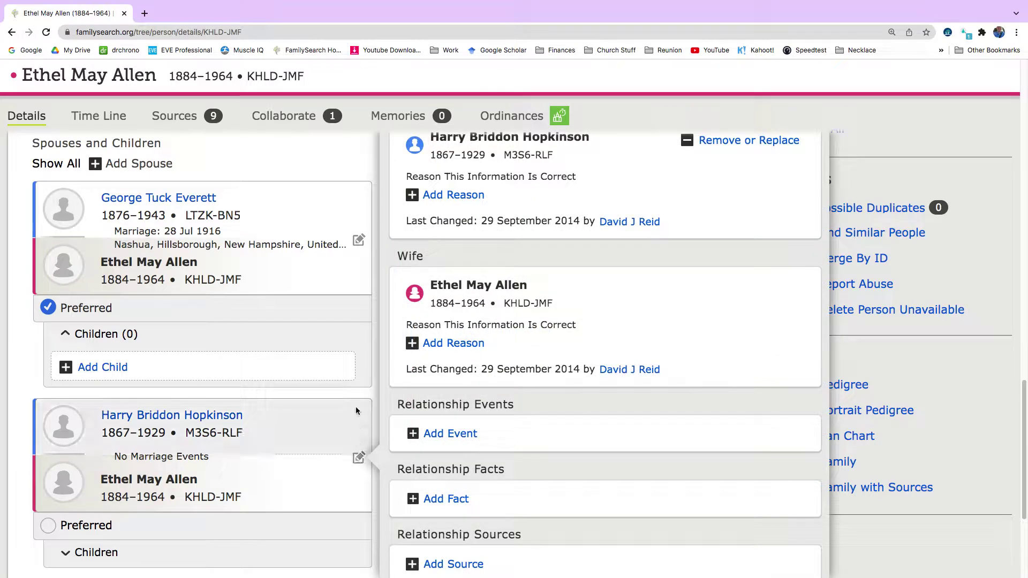
{"action": "scroll", "coordinate": [637, 159], "scroll_direction": "up", "scroll_amount": 1}
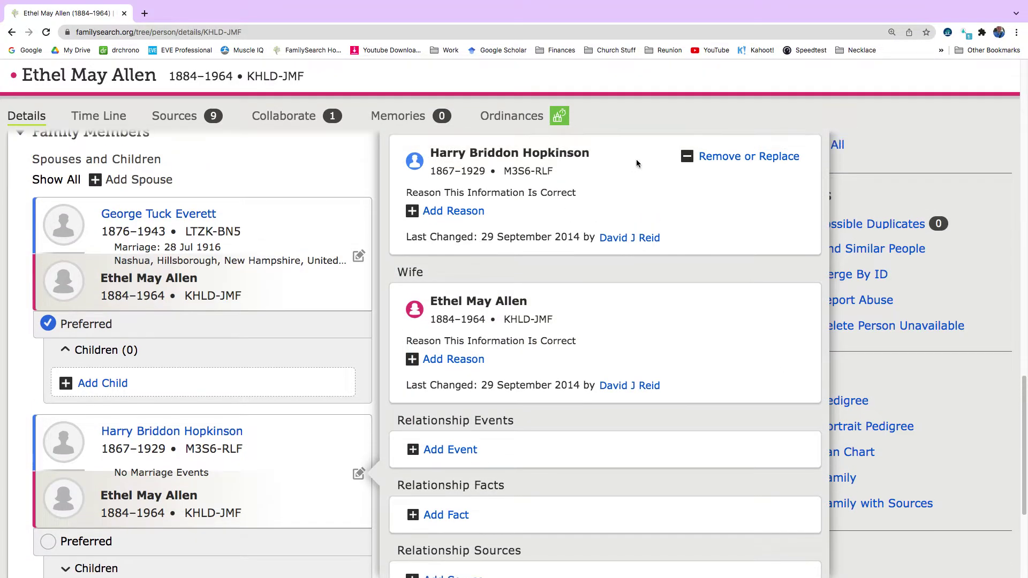
{"action": "left_click", "coordinate": [724, 156]}
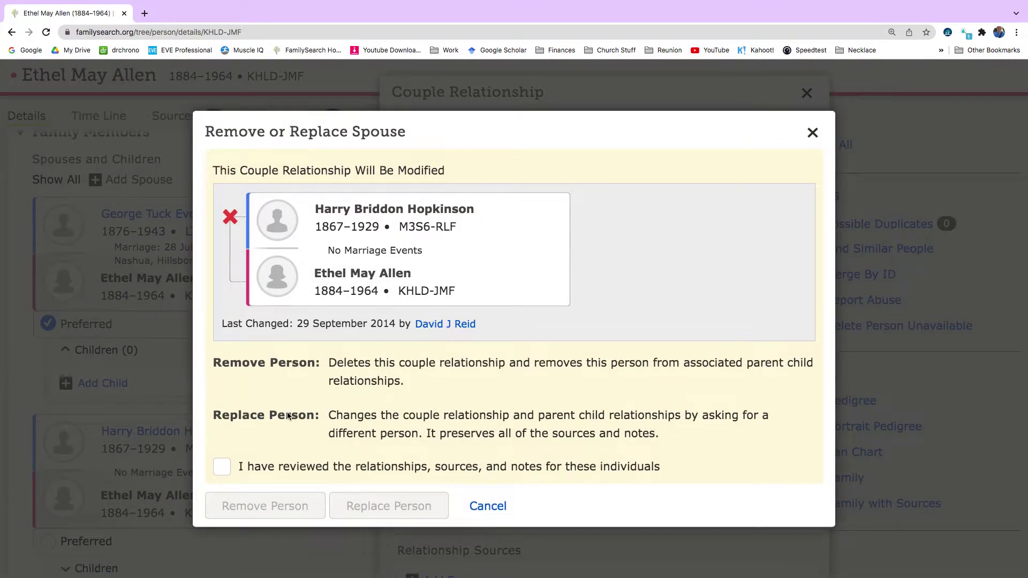
{"action": "left_click", "coordinate": [222, 467]}
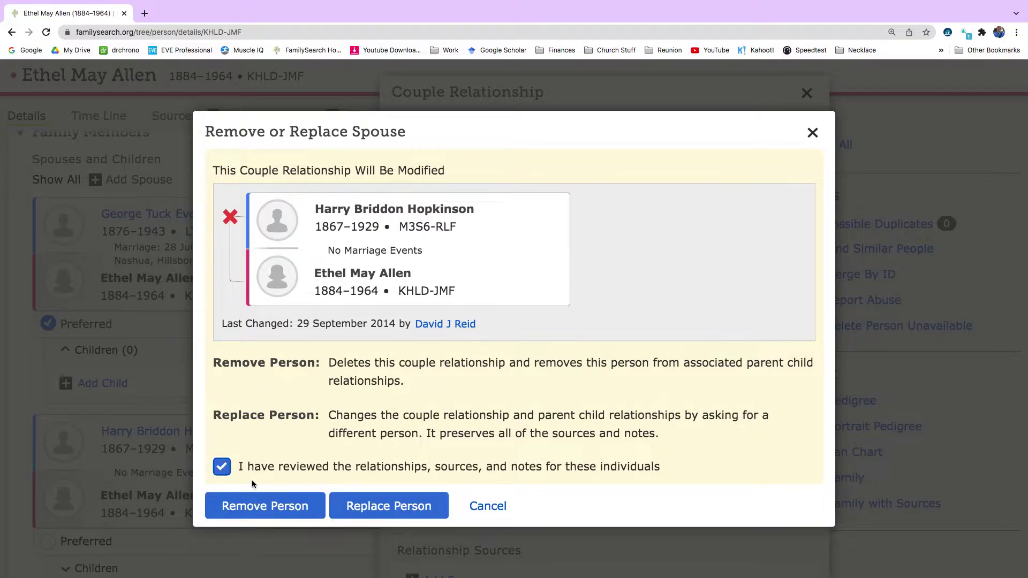
{"action": "left_click", "coordinate": [266, 504]}
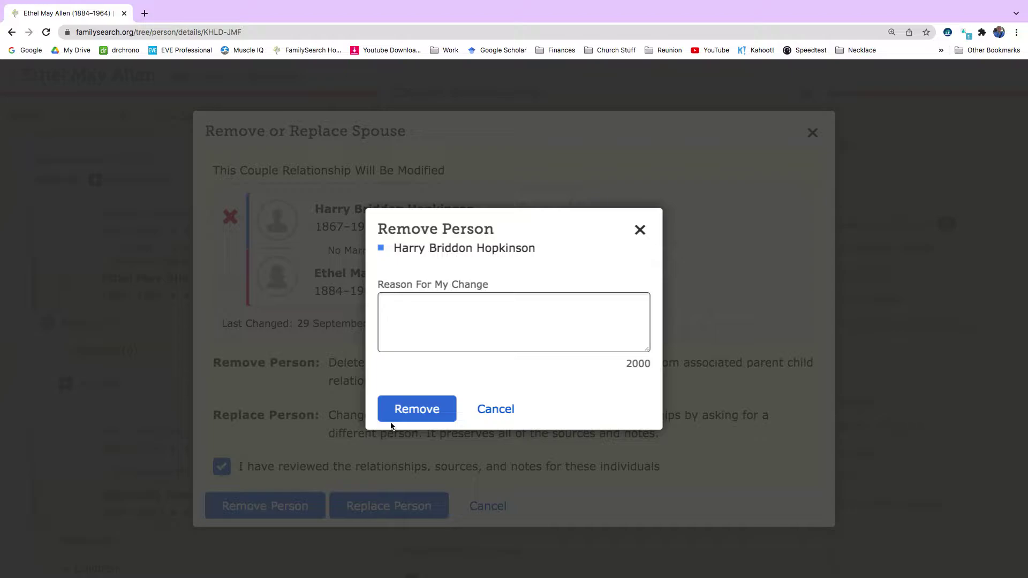
- Give as the reason that the 1910 Census lists the wife's mother and this woman does not have the right mom, and remove the husband
{"action": "type", "text": "1910 Census has "}
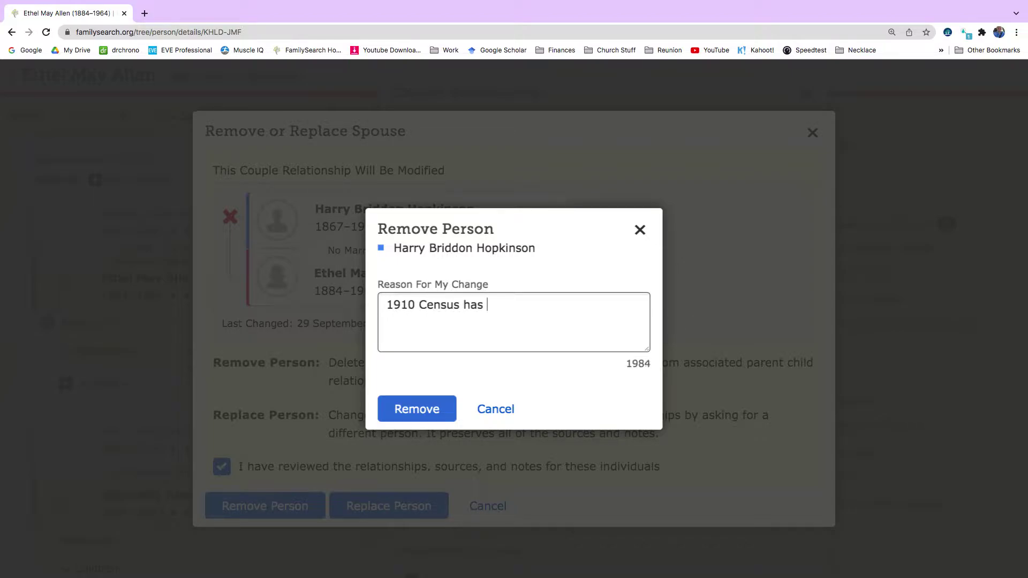
{"action": "type", "text": "Ethel's mom"}
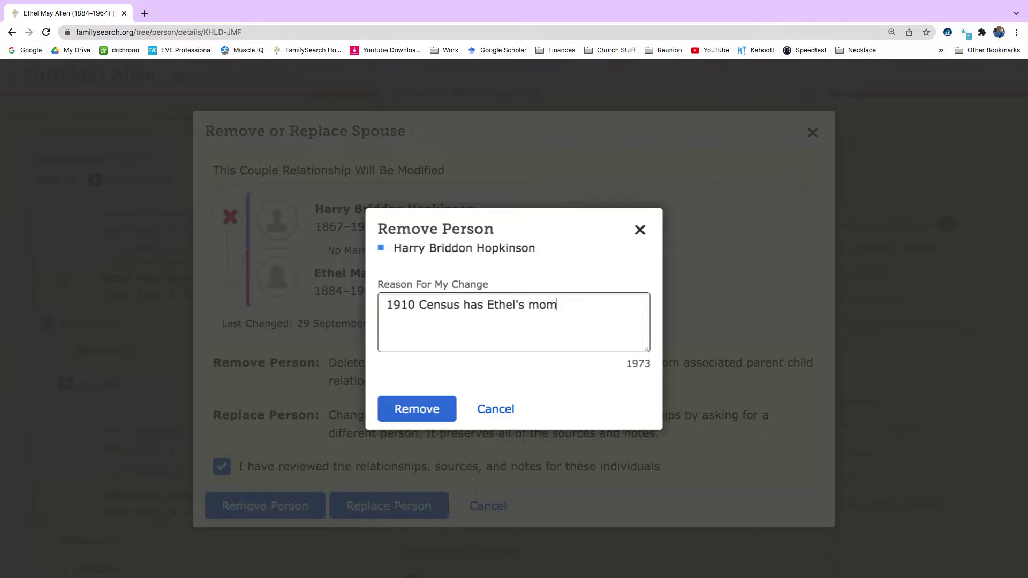
{"action": "type", "text": " and"}
{"action": "type", "text": "does not have"}
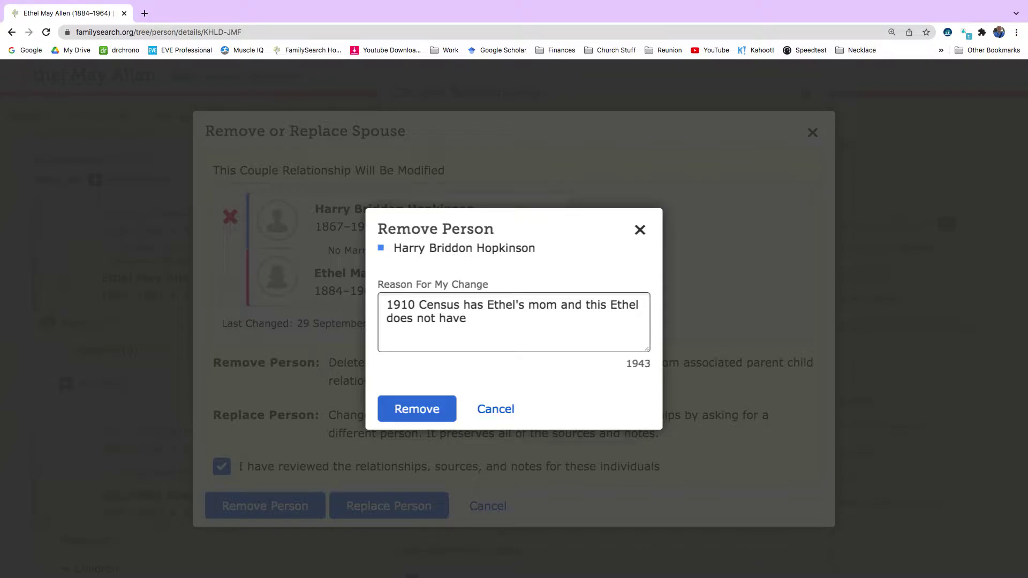
{"action": "type", "text": " the right mom."}
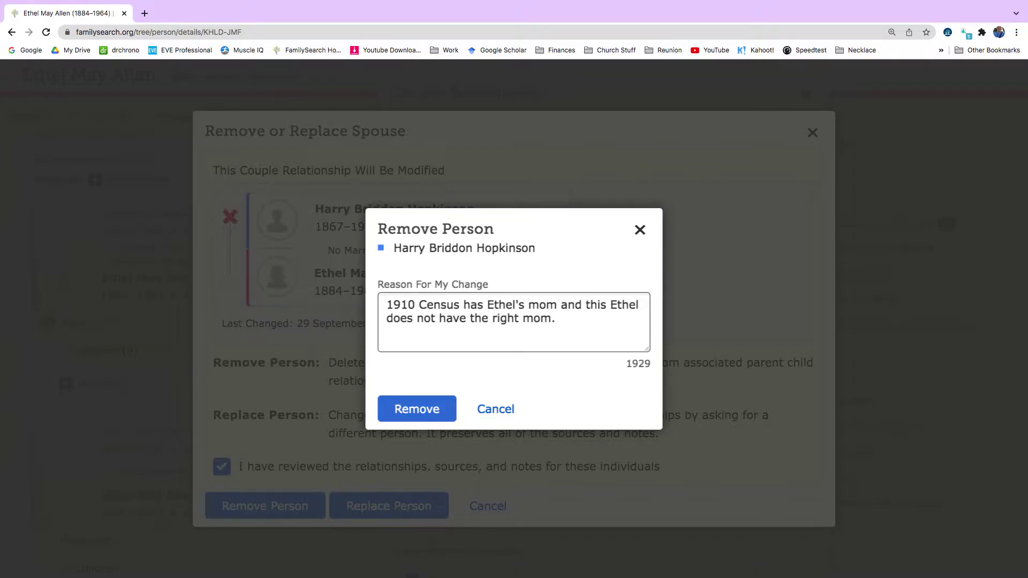
{"action": "left_click", "coordinate": [408, 409]}
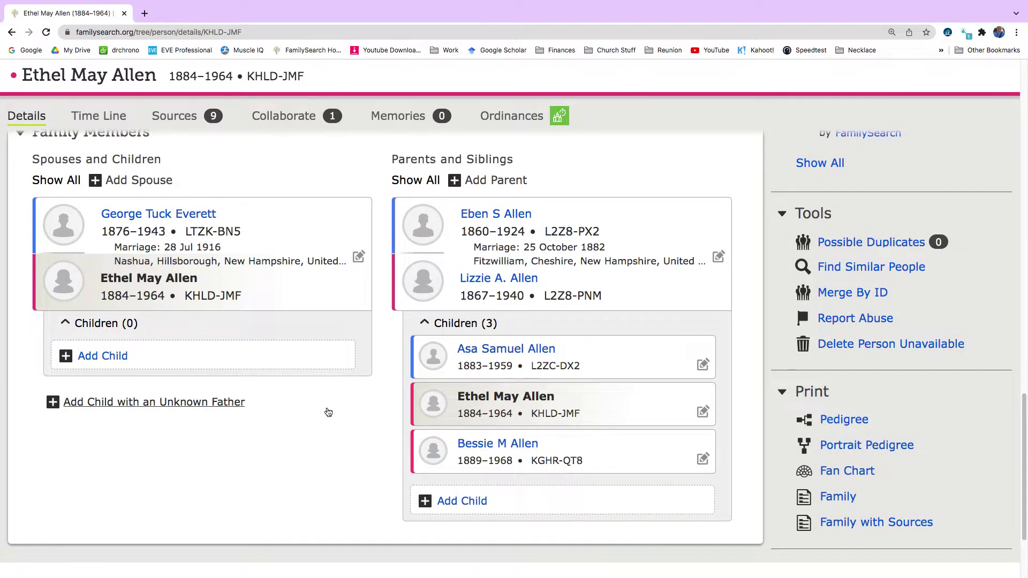
- Check the 1884–1964 woman's remaining family entries, return to the ancestor's profile and review the wives still listed there
{"action": "scroll", "coordinate": [328, 413], "scroll_direction": "up", "scroll_amount": 6}
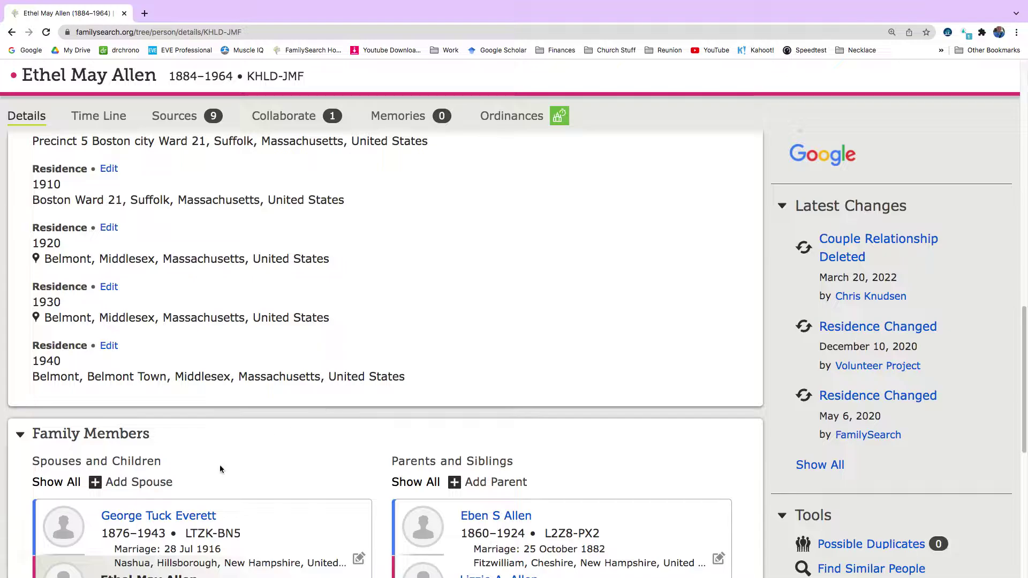
{"action": "scroll", "coordinate": [202, 491], "scroll_direction": "down", "scroll_amount": 4}
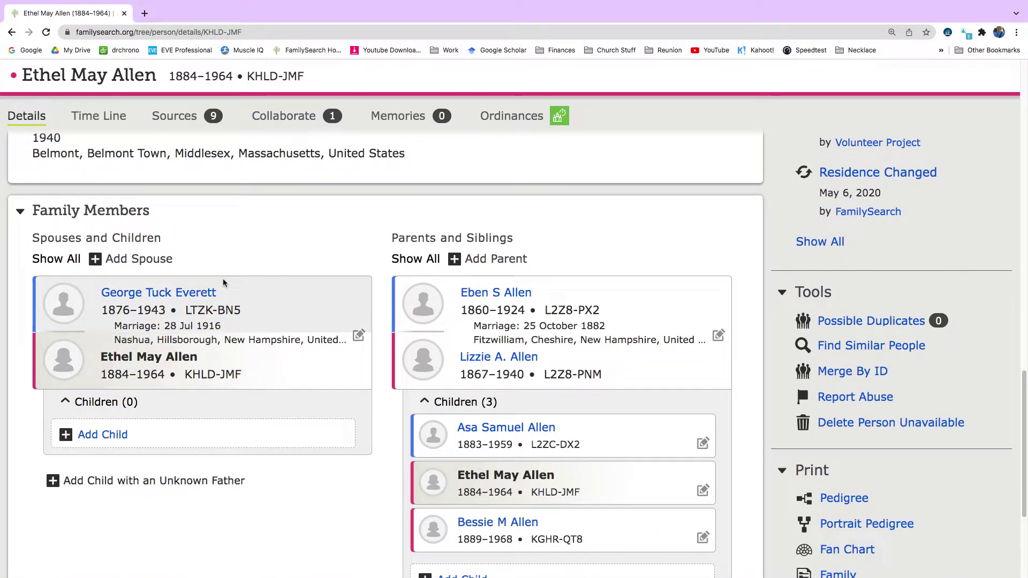
{"action": "left_click", "coordinate": [13, 32]}
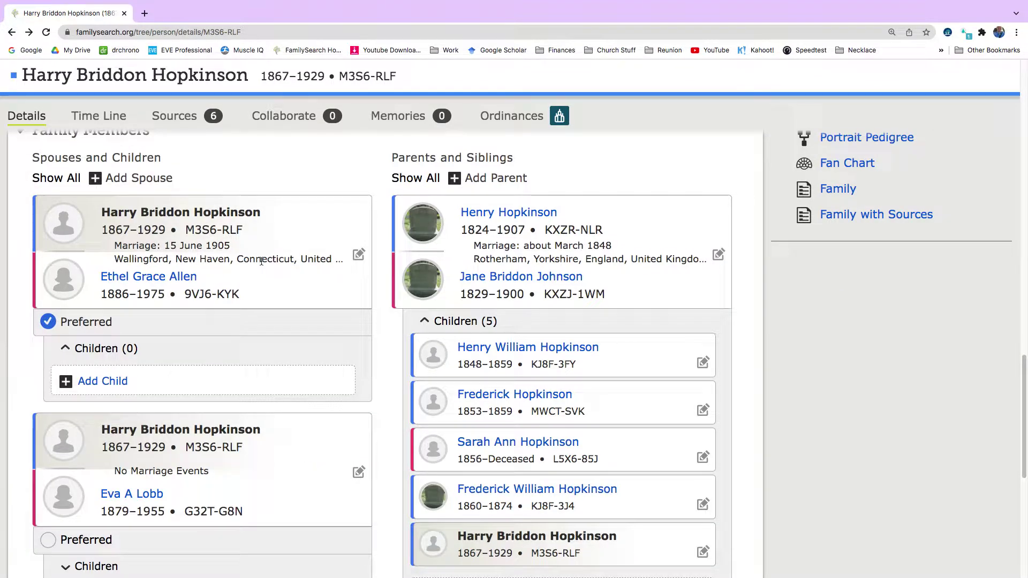
{"action": "scroll", "coordinate": [316, 315], "scroll_direction": "down", "scroll_amount": 6}
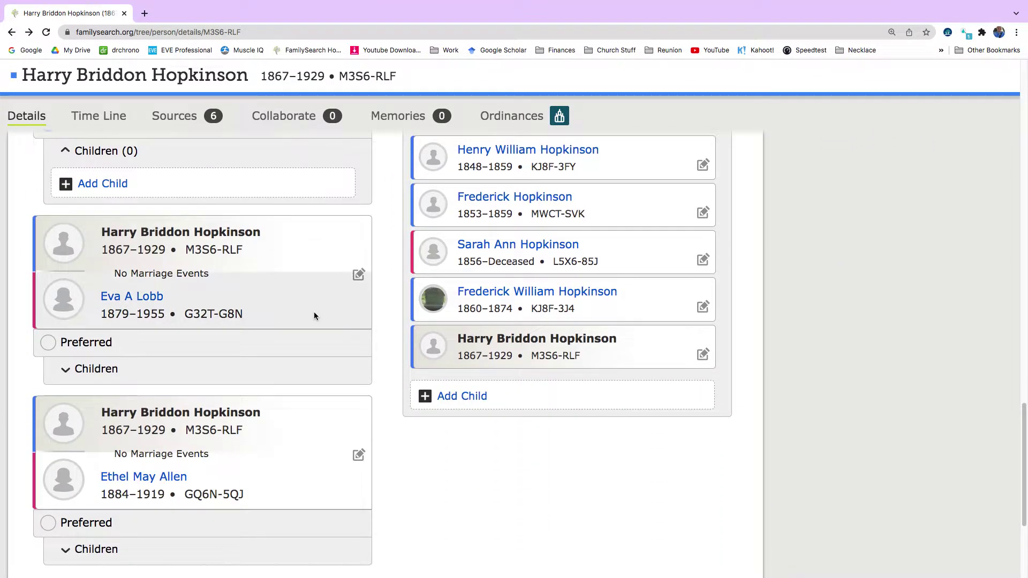
{"action": "scroll", "coordinate": [314, 316], "scroll_direction": "up", "scroll_amount": 4}
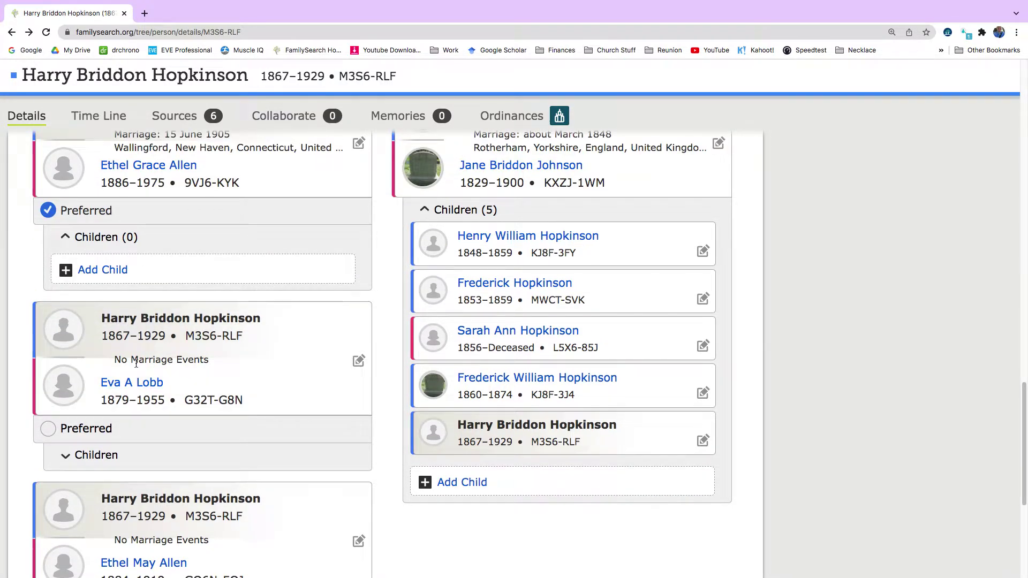
{"action": "scroll", "coordinate": [136, 364], "scroll_direction": "up", "scroll_amount": 2}
{"action": "scroll", "coordinate": [137, 366], "scroll_direction": "up", "scroll_amount": 1}
{"action": "scroll", "coordinate": [145, 322], "scroll_direction": "down", "scroll_amount": 3}
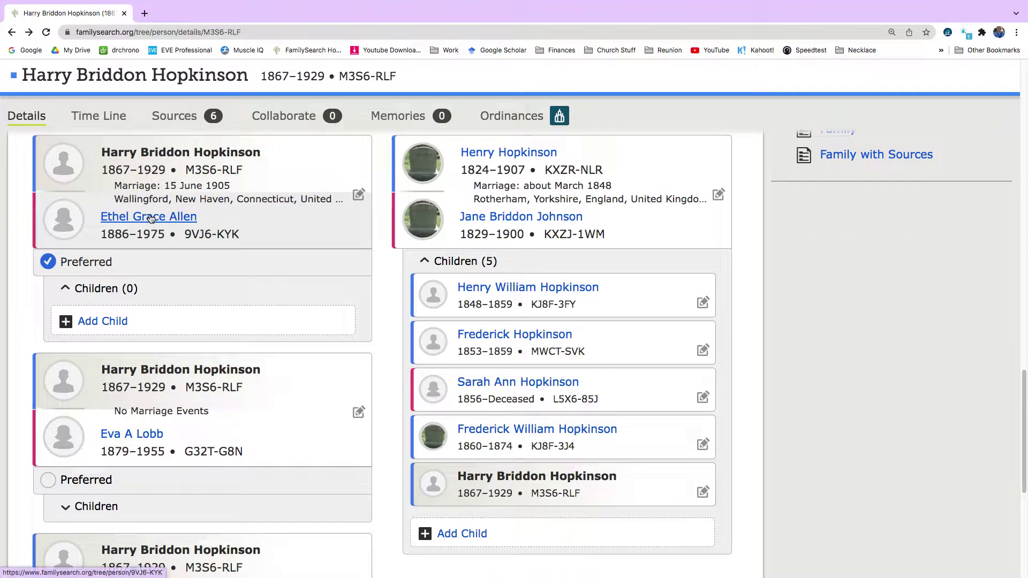
- Open the profile of the preferred wife who lived 1886–1975 and examine her residences, two marriages, parents and siblings
{"action": "mouse_move", "coordinate": [151, 220]}
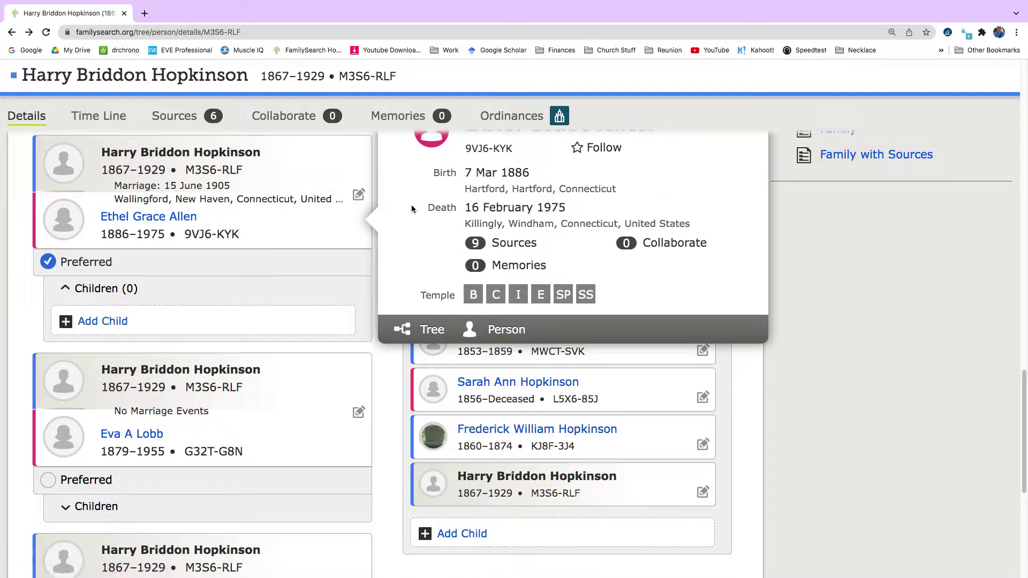
{"action": "left_click", "coordinate": [501, 329]}
{"action": "scroll", "coordinate": [253, 323], "scroll_direction": "down", "scroll_amount": 5}
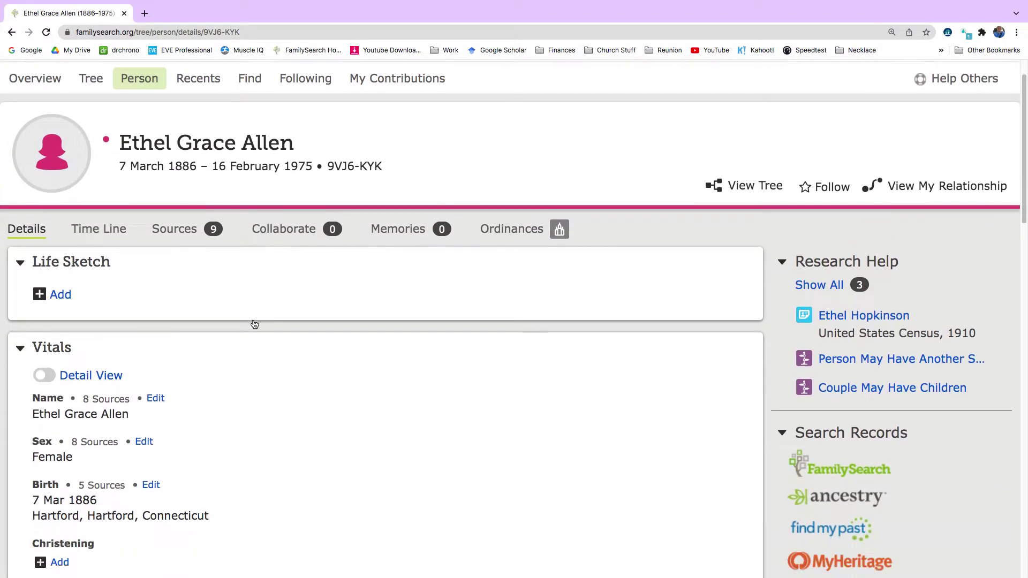
{"action": "scroll", "coordinate": [254, 323], "scroll_direction": "down", "scroll_amount": 10}
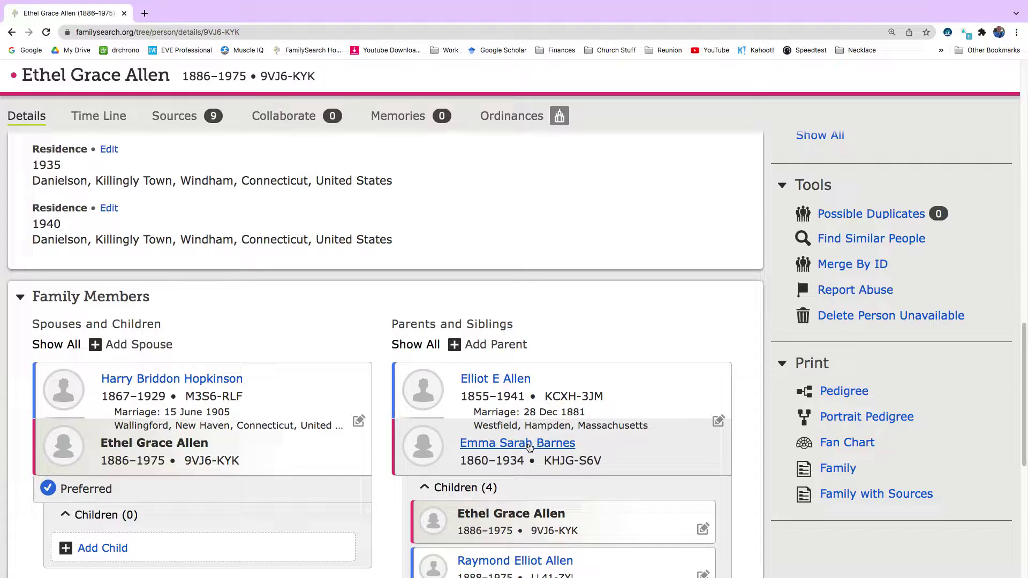
{"action": "scroll", "coordinate": [529, 446], "scroll_direction": "down", "scroll_amount": 8}
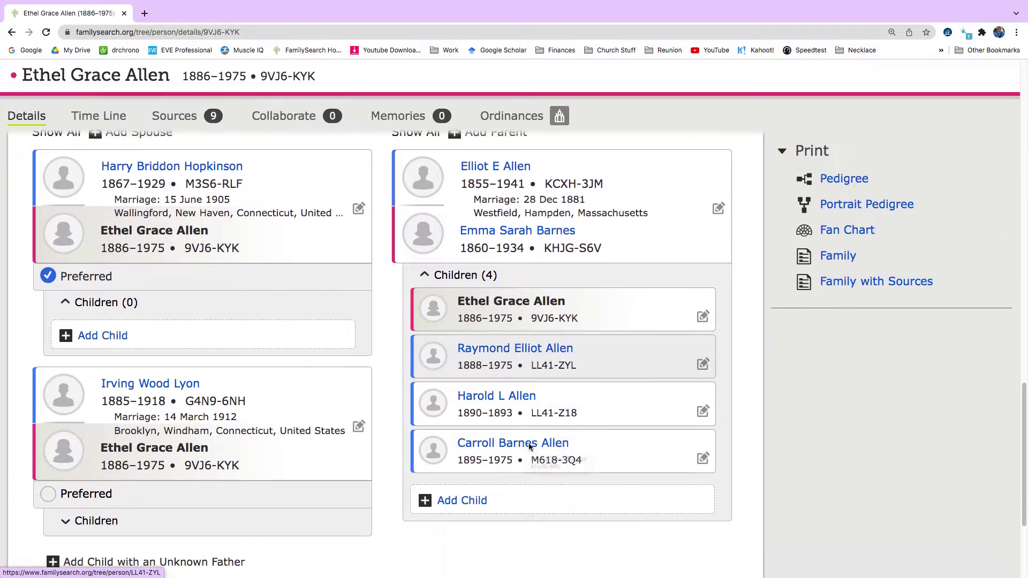
{"action": "scroll", "coordinate": [530, 448], "scroll_direction": "up", "scroll_amount": 5}
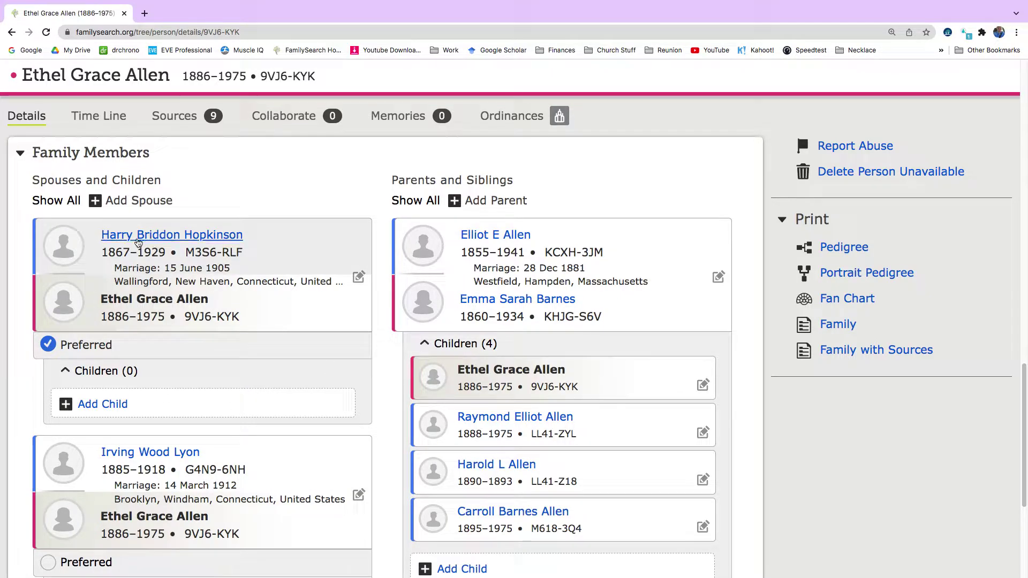
- Start removing the ancestor as husband from the 1886–1975 woman's 15 June 1905 marriage, confirming that the relationships, sources and notes were reviewed
{"action": "left_click", "coordinate": [358, 277]}
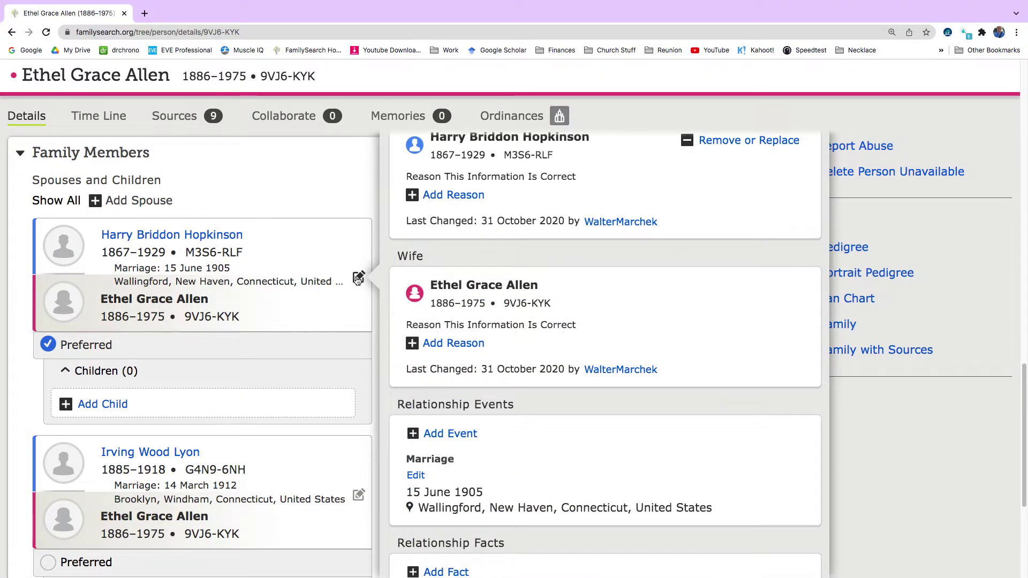
{"action": "left_click", "coordinate": [748, 142]}
{"action": "left_click", "coordinate": [221, 467]}
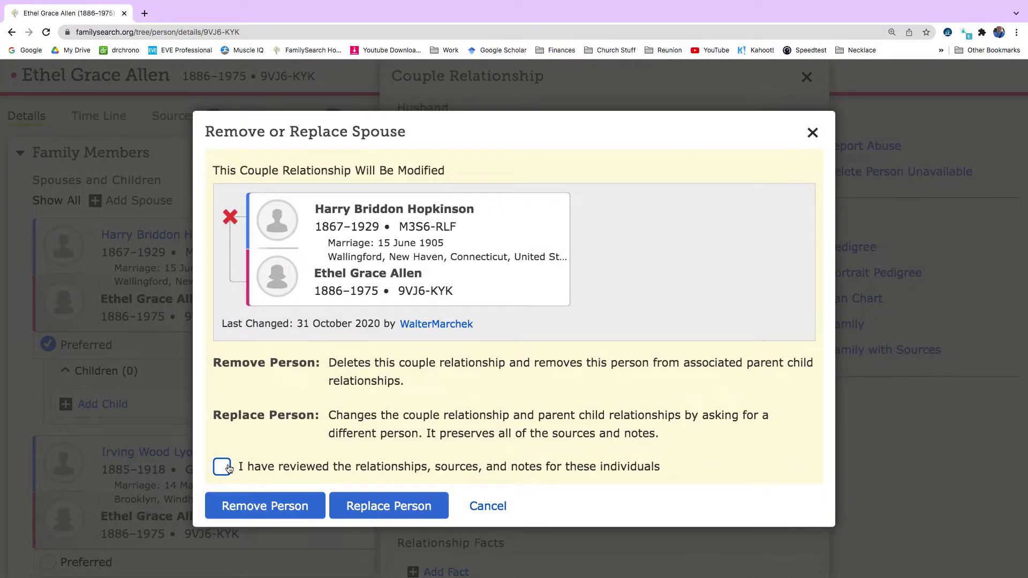
{"action": "left_click", "coordinate": [295, 506]}
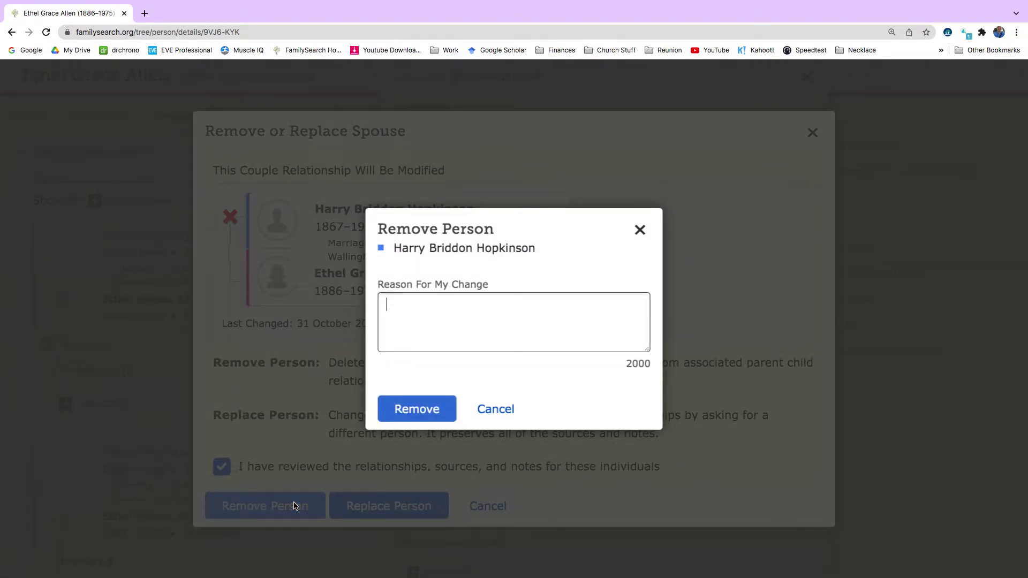
- Give as the reason that the 1910 Census wife's mom was a widow born in New York and this woman is wrong, and remove the husband
{"action": "type", "text": "In 1910 Censsu"}
{"action": "key", "text": "BackSpace"}
{"action": "key", "text": "BackSpace"}
{"action": "type", "text": "us"}
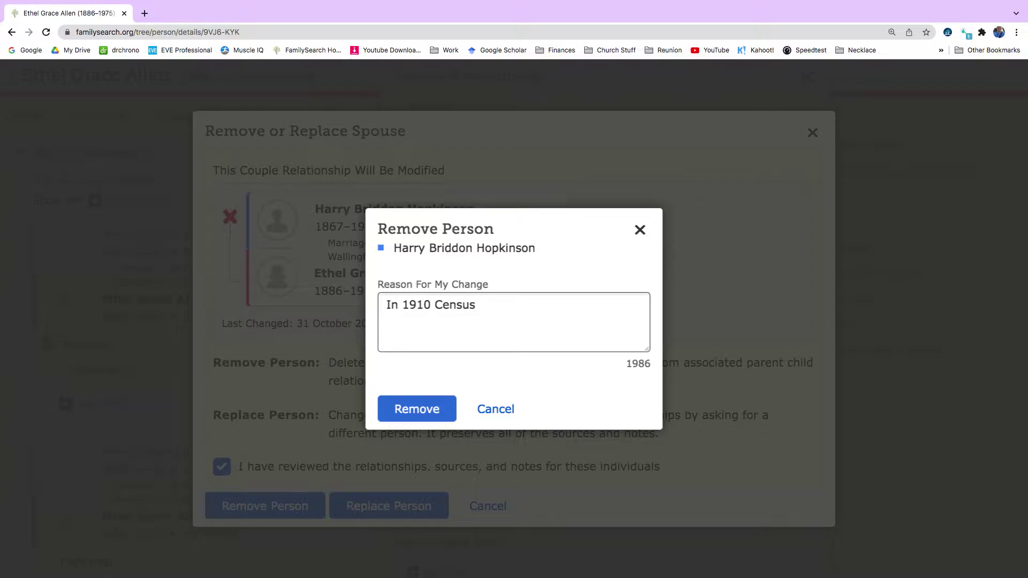
{"action": "type", "text": " Th"}
{"action": "type", "text": "Har"}
{"action": "type", "text": "ry's w"}
{"action": "type", "text": "ife Ethe"}
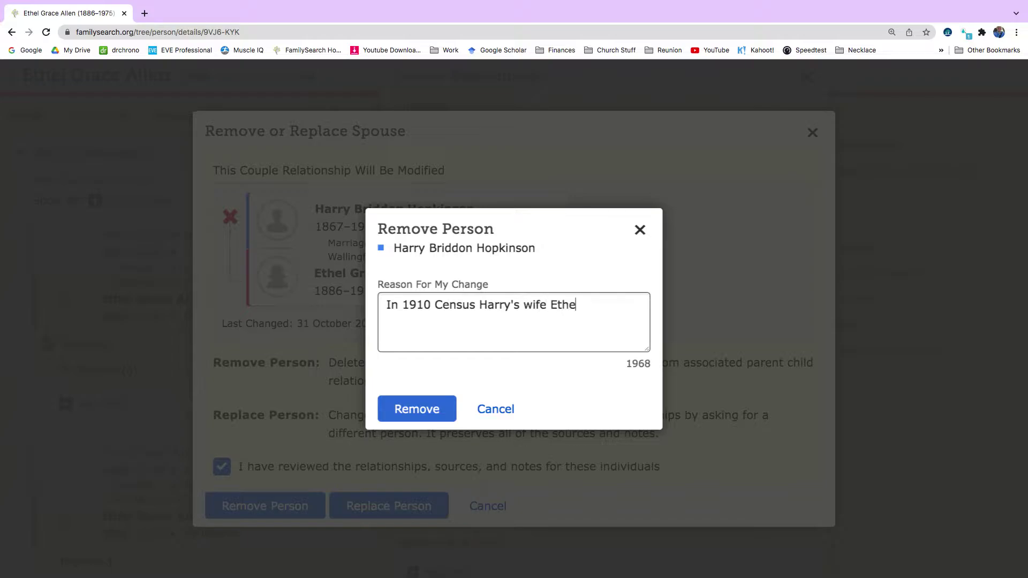
{"action": "type", "text": "l has a mom tha"}
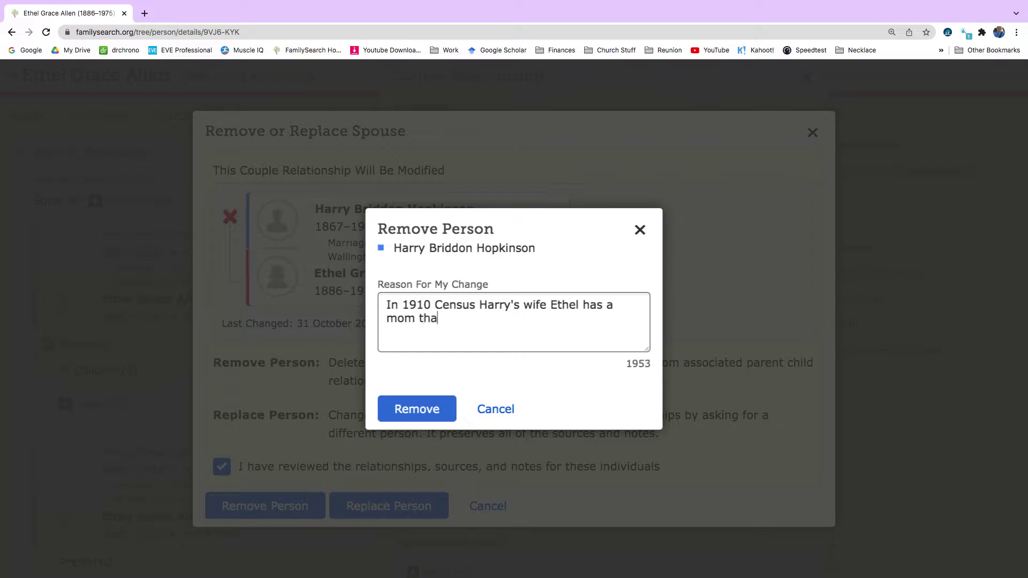
{"action": "type", "text": "t was born in ne"}
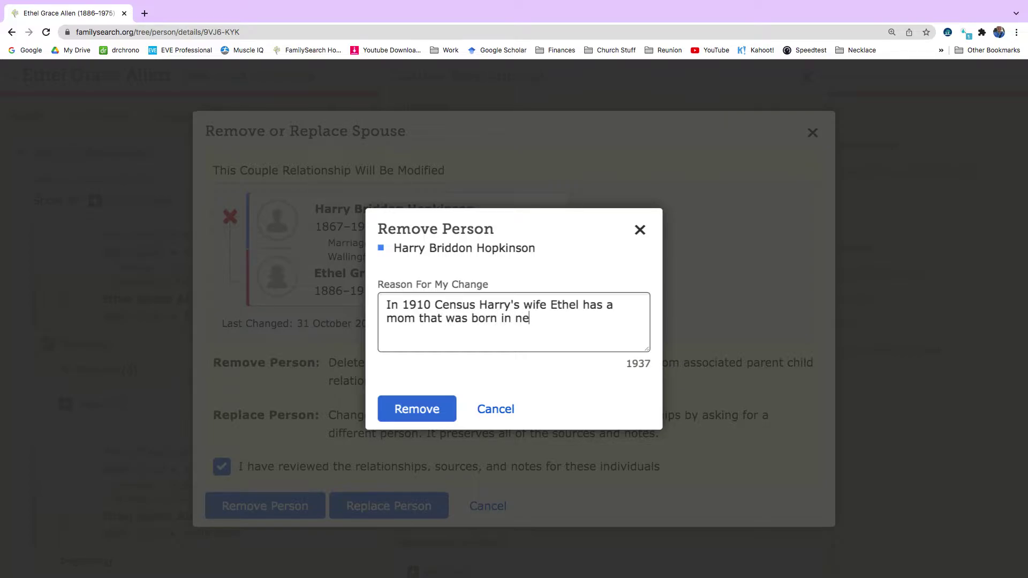
{"action": "key", "text": "BackSpace"}
{"action": "type", "text": "New York and was"}
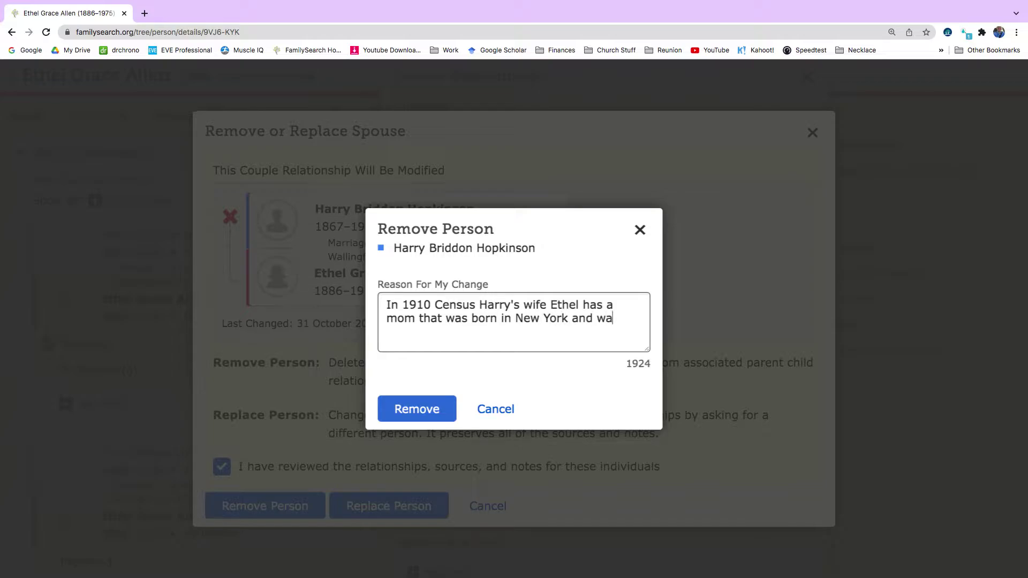
{"action": "key", "text": "BackSpace"}
{"action": "type", "text": "s a"}
{"action": "type", "text": " Wido"}
{"action": "type", "text": "w.  This Ether"}
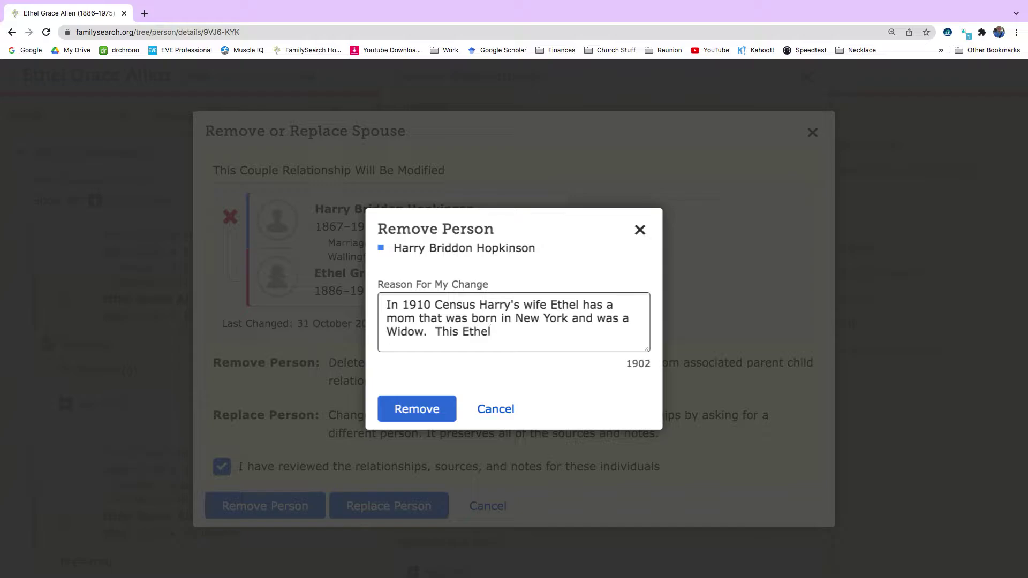
{"action": "type", "text": " is wrong"}
{"action": "left_click", "coordinate": [411, 416]}
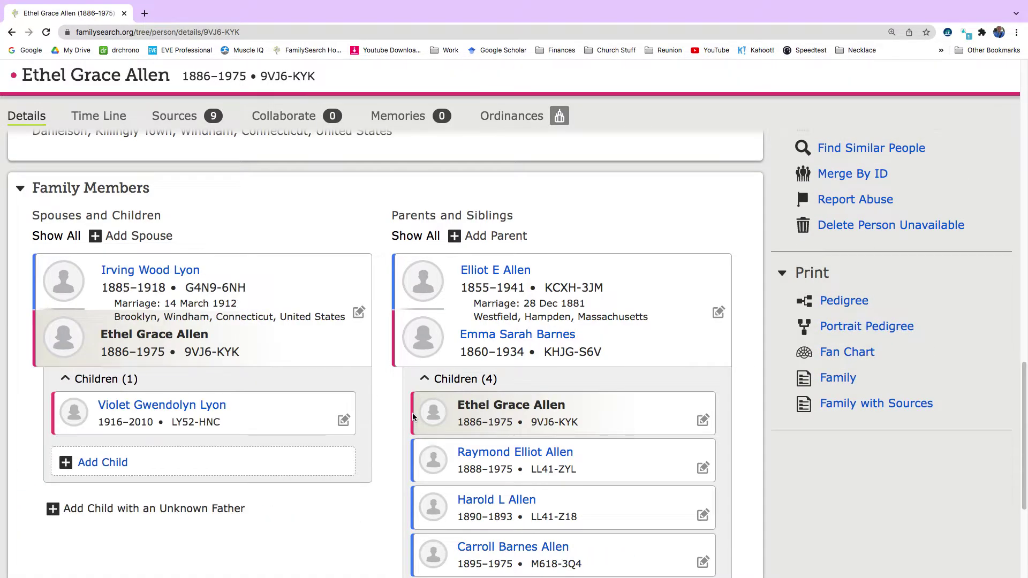
- Return to the ancestor's profile and review the spouses and children still listed under Family Members
{"action": "left_click", "coordinate": [15, 33]}
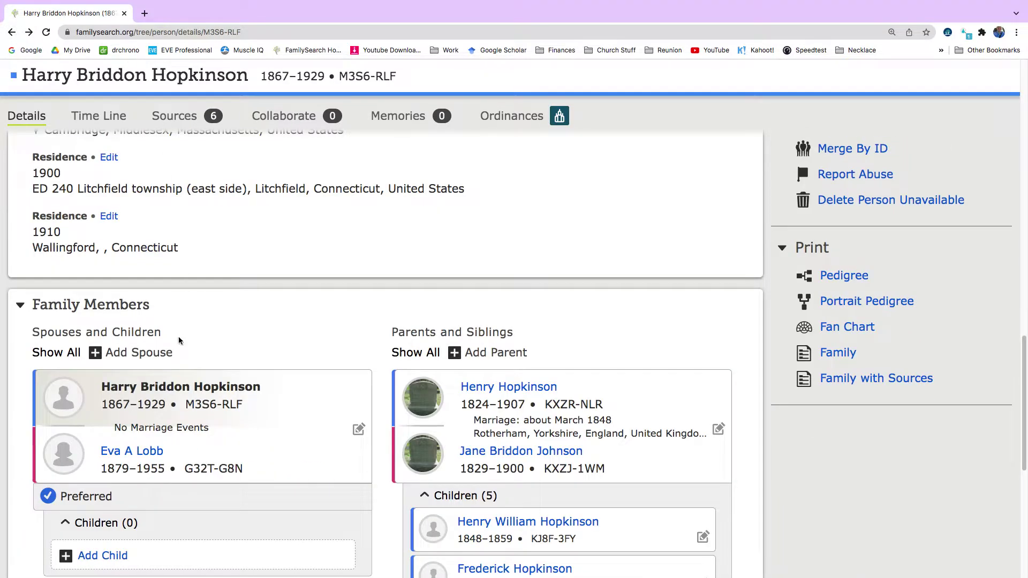
{"action": "scroll", "coordinate": [178, 341], "scroll_direction": "down", "scroll_amount": 4}
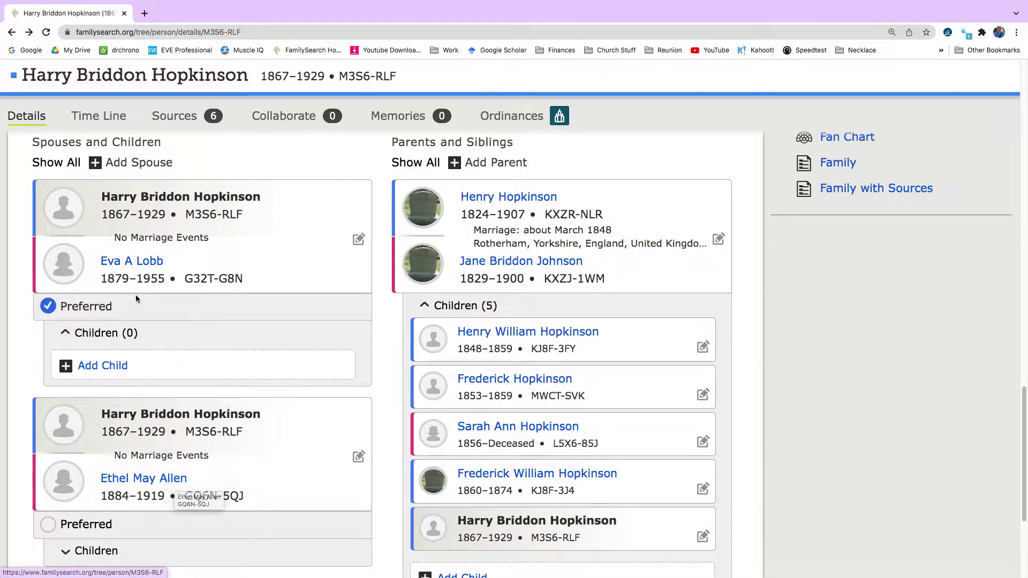
{"action": "scroll", "coordinate": [107, 418], "scroll_direction": "down", "scroll_amount": 3}
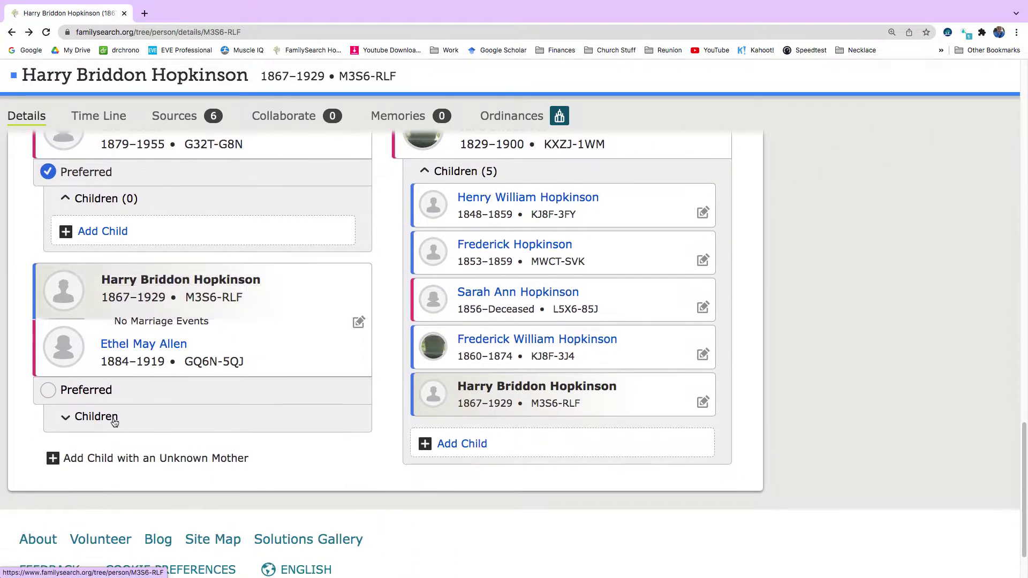
- Show the children listed under the 1884–1919 wife and view the summary of the preferred wife who lived 1879–1955
{"action": "left_click", "coordinate": [104, 416]}
{"action": "scroll", "coordinate": [115, 386], "scroll_direction": "up", "scroll_amount": 3}
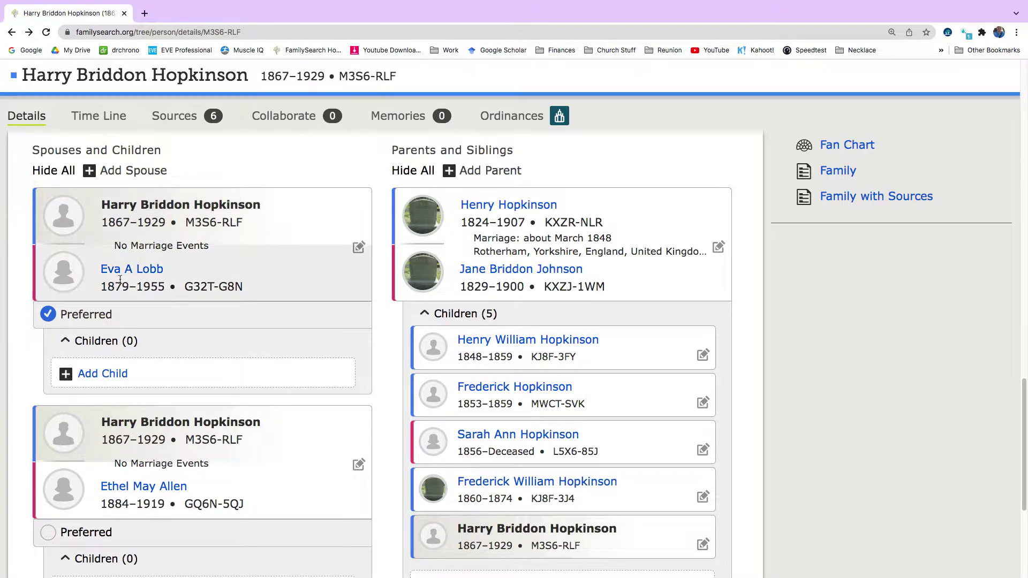
{"action": "left_click", "coordinate": [146, 271]}
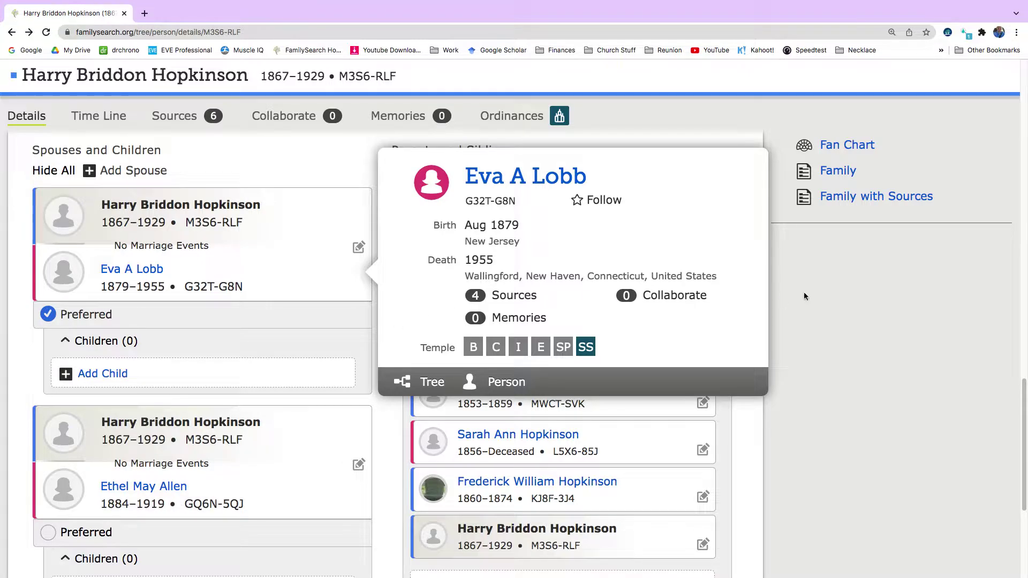
{"action": "left_click", "coordinate": [836, 307]}
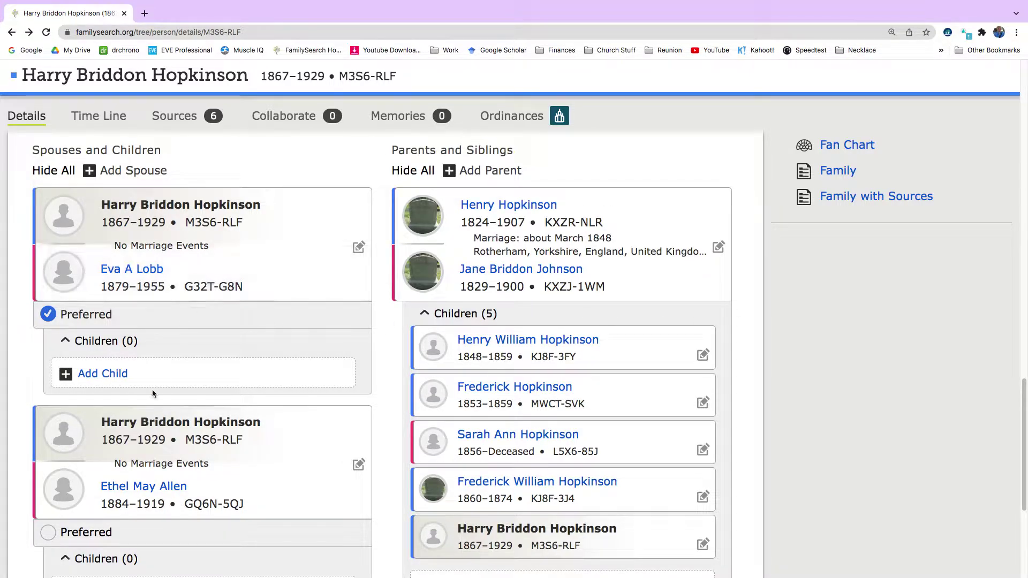
{"action": "scroll", "coordinate": [152, 389], "scroll_direction": "up", "scroll_amount": 3}
- Review the ancestor's attached sources and read the indexed information of the 1919 "Connecticut, Deaths, 1640-1955" entry that mentions him as spouse
{"action": "left_click", "coordinate": [172, 113]}
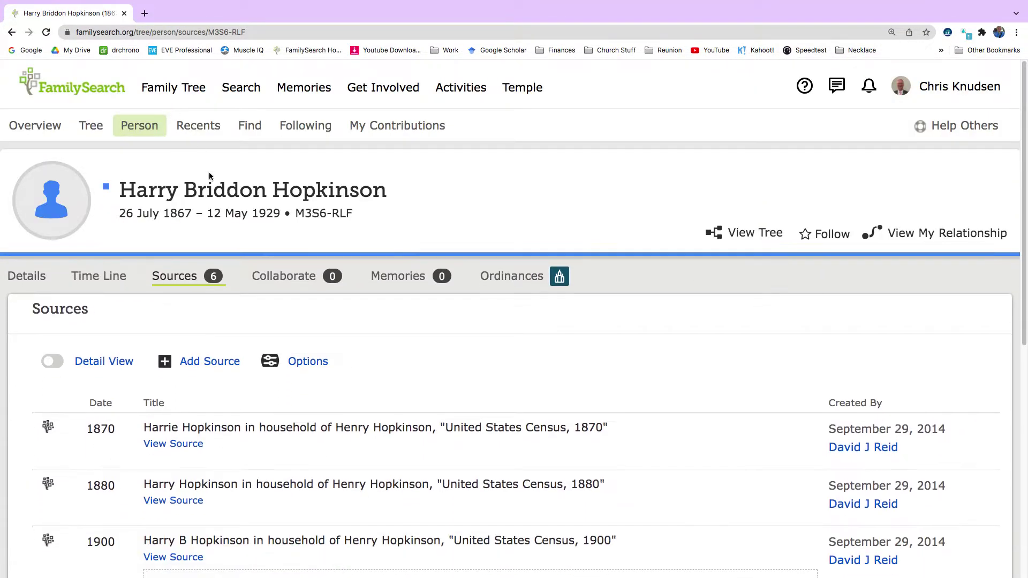
{"action": "scroll", "coordinate": [244, 423], "scroll_direction": "down", "scroll_amount": 5}
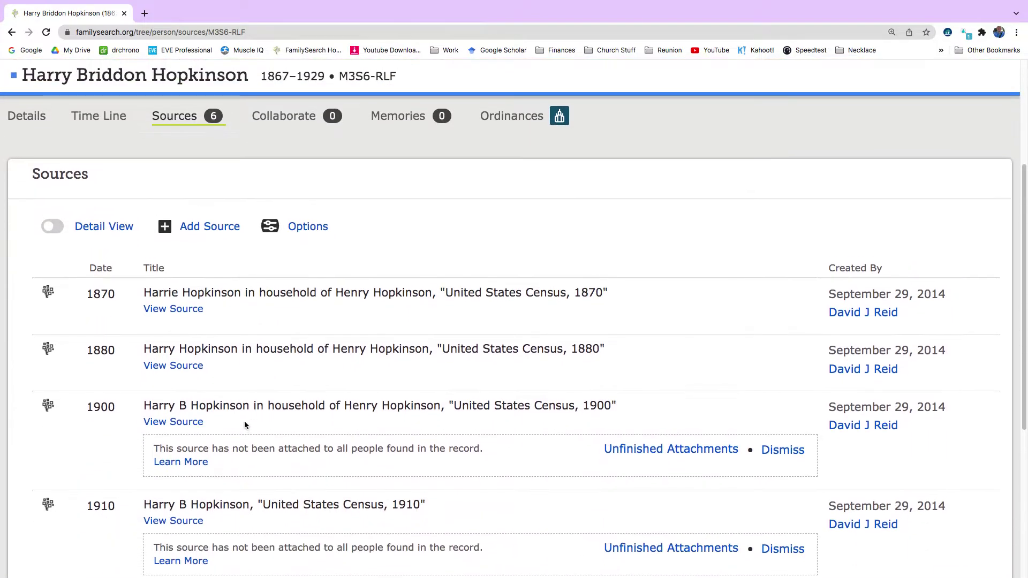
{"action": "scroll", "coordinate": [244, 423], "scroll_direction": "down", "scroll_amount": 1}
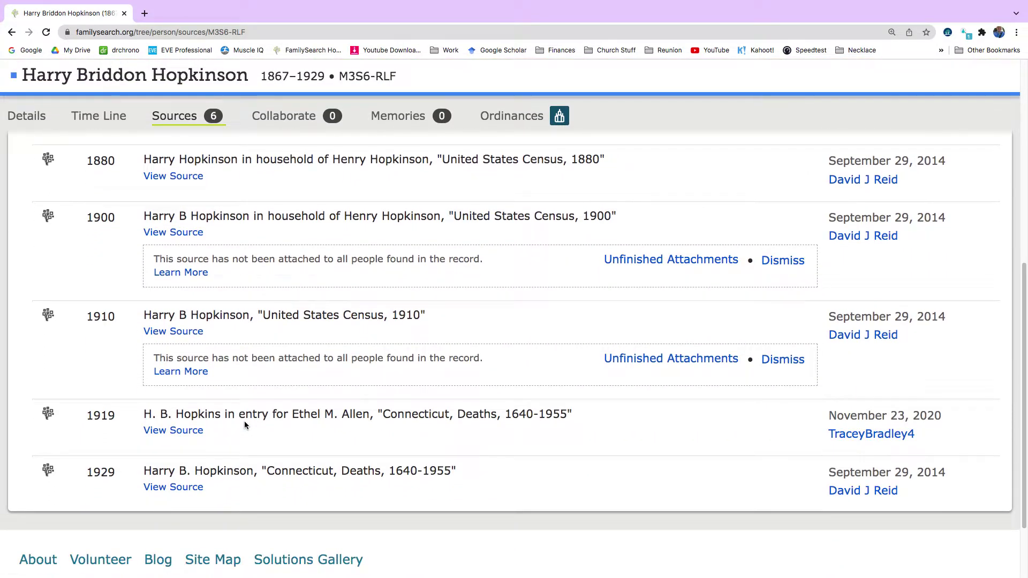
{"action": "scroll", "coordinate": [198, 423], "scroll_direction": "up", "scroll_amount": 5}
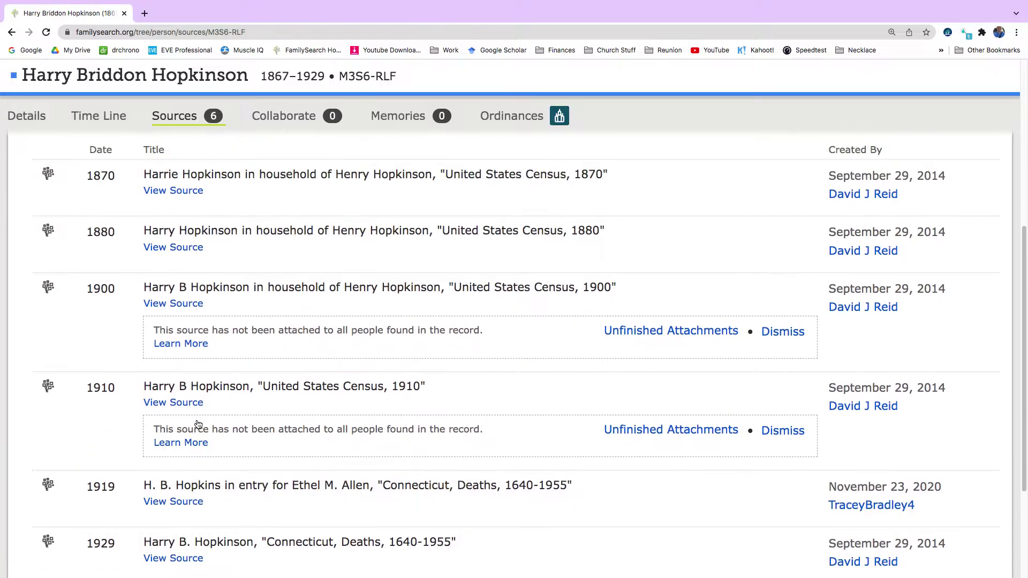
{"action": "scroll", "coordinate": [197, 423], "scroll_direction": "down", "scroll_amount": 1}
{"action": "scroll", "coordinate": [197, 419], "scroll_direction": "down", "scroll_amount": 2}
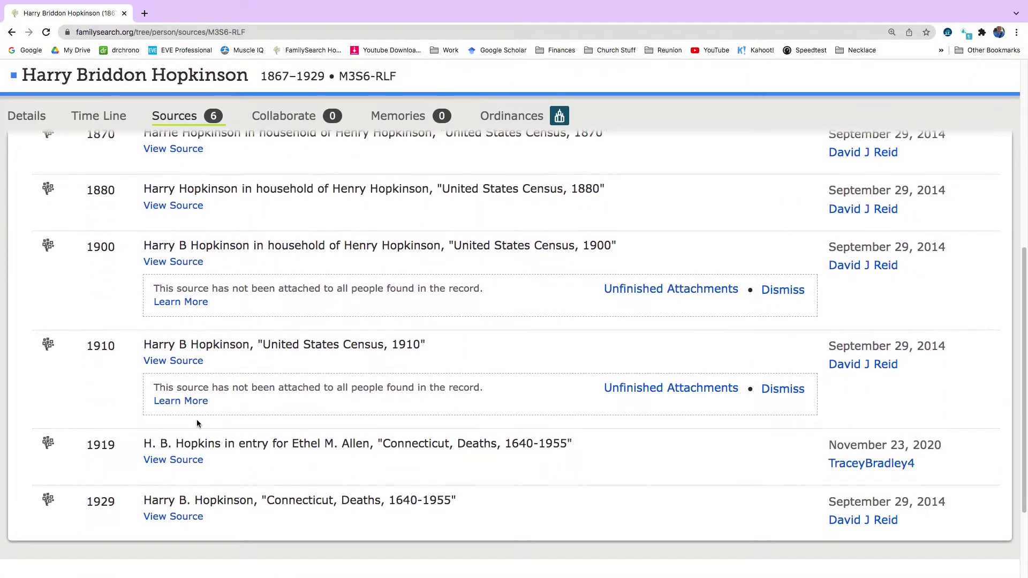
{"action": "left_click", "coordinate": [238, 445]}
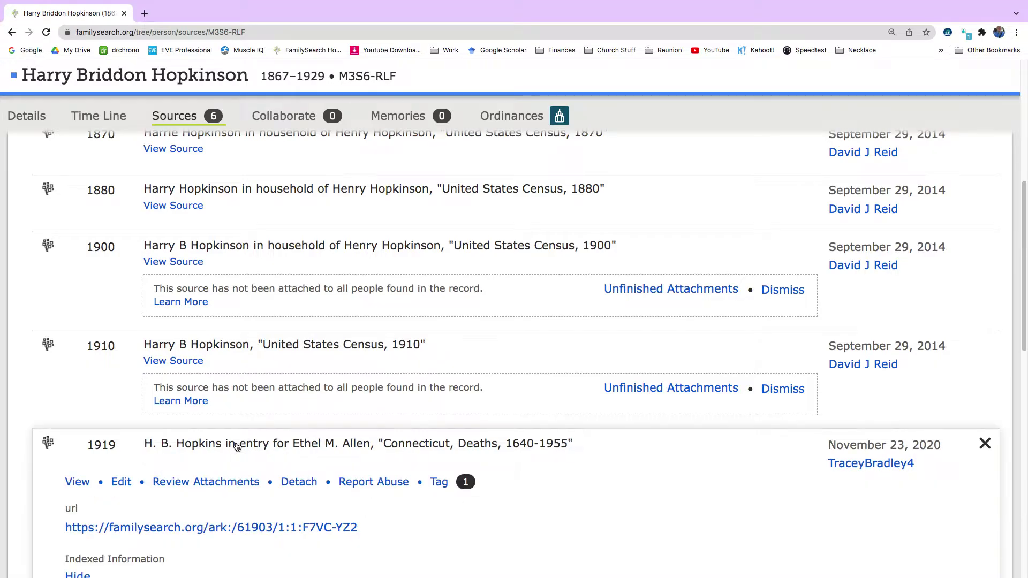
{"action": "scroll", "coordinate": [236, 445], "scroll_direction": "down", "scroll_amount": 6}
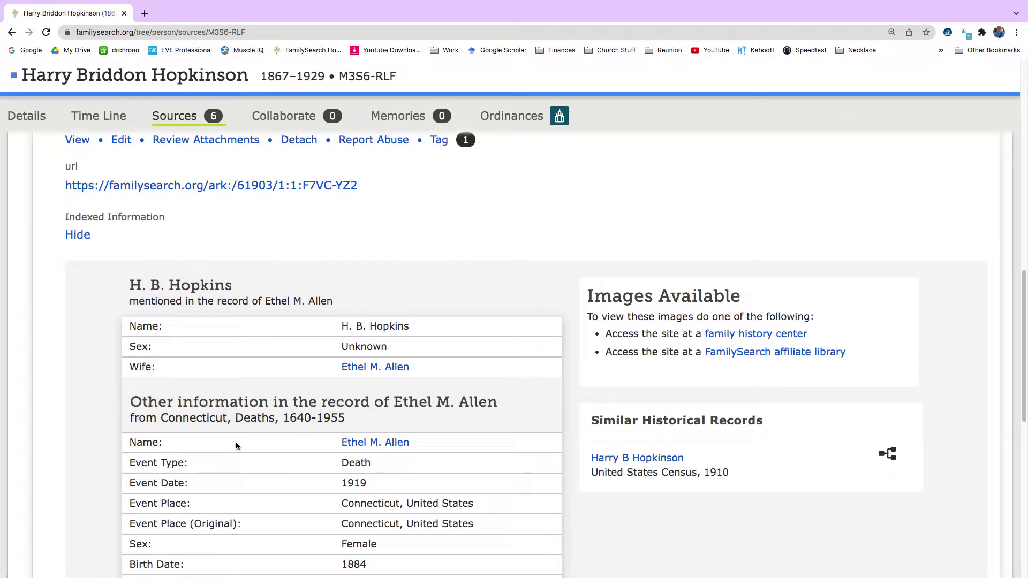
{"action": "scroll", "coordinate": [236, 445], "scroll_direction": "down", "scroll_amount": 3}
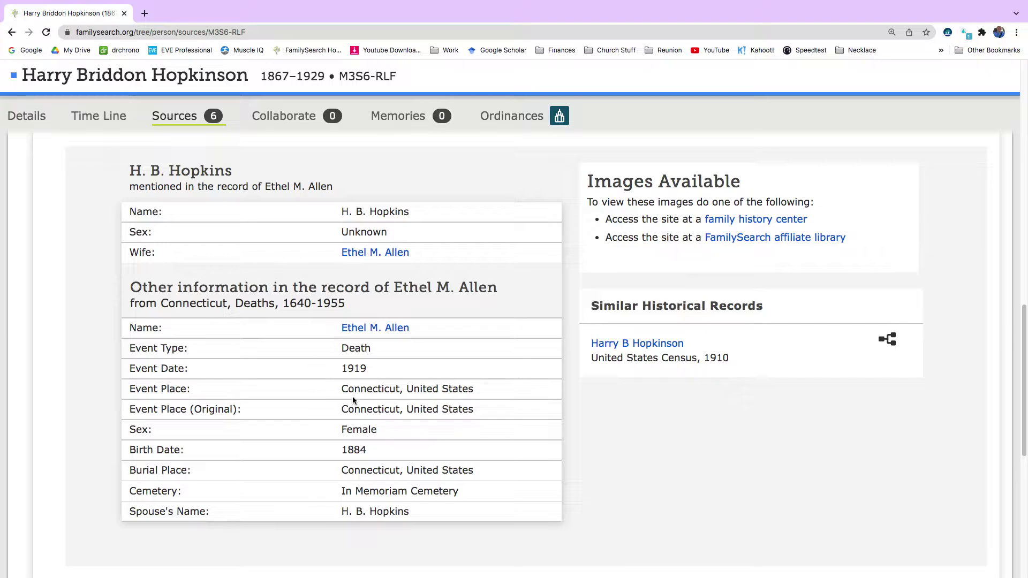
{"action": "scroll", "coordinate": [359, 356], "scroll_direction": "up", "scroll_amount": 5}
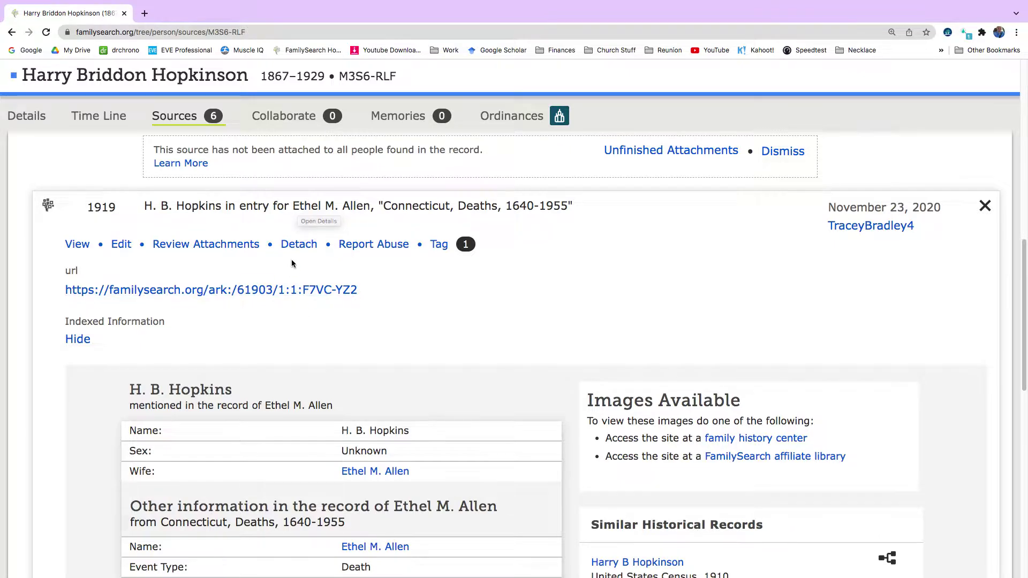
{"action": "left_click", "coordinate": [307, 210]}
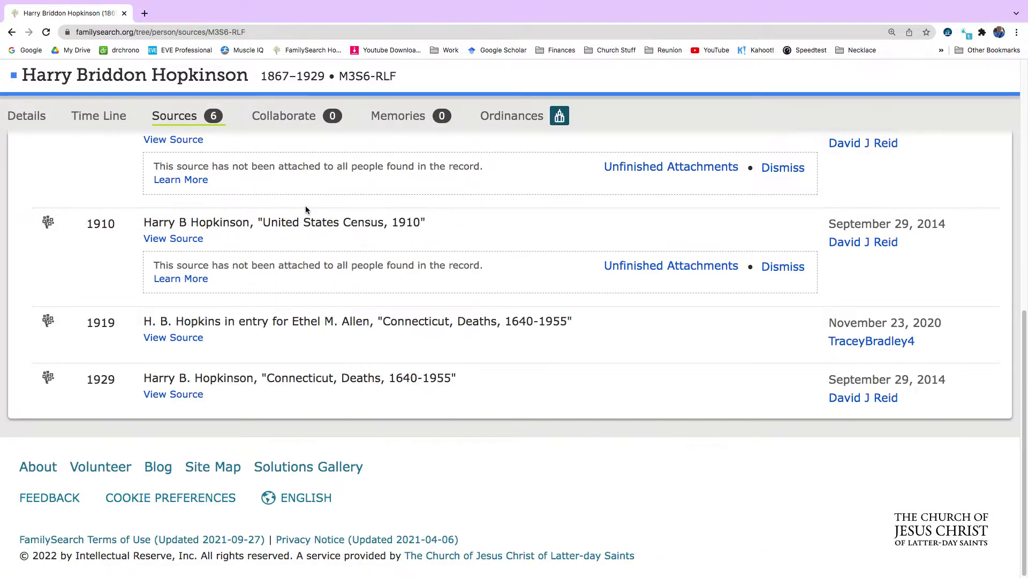
- Return to the ancestor's details and compare the two remaining wives under Family Members
{"action": "scroll", "coordinate": [231, 328], "scroll_direction": "up", "scroll_amount": 8}
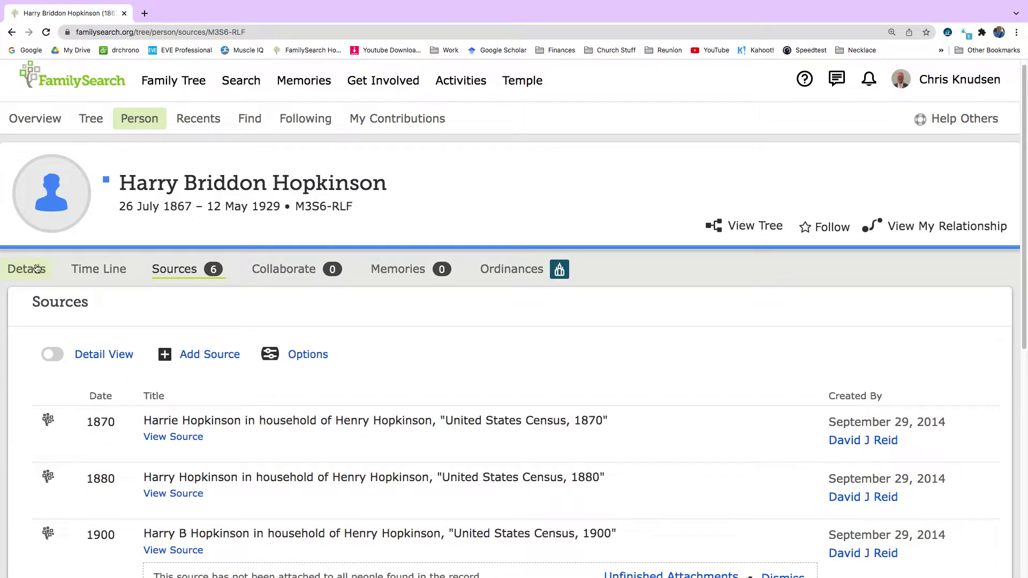
{"action": "left_click", "coordinate": [30, 268]}
{"action": "scroll", "coordinate": [111, 449], "scroll_direction": "down", "scroll_amount": 2}
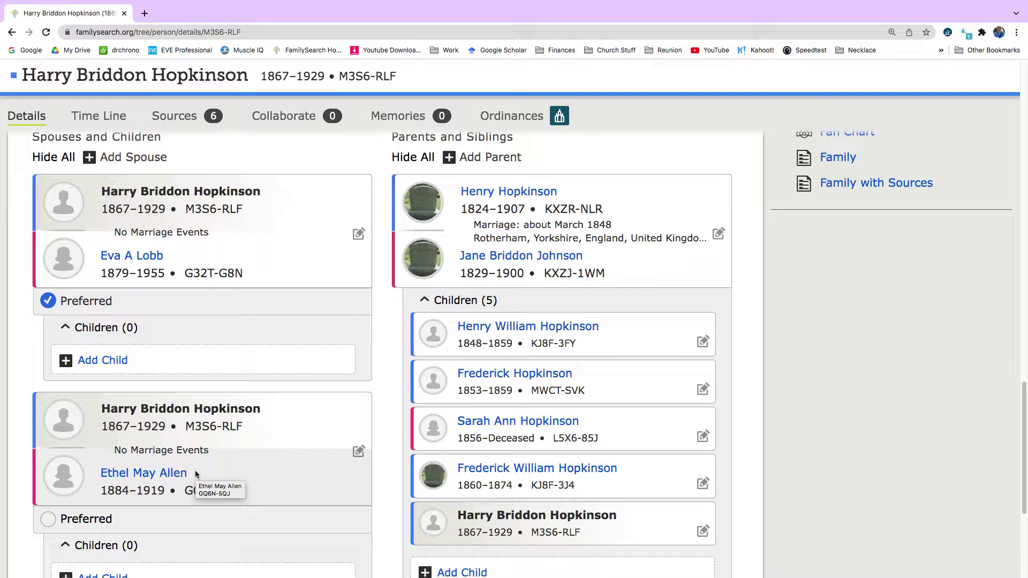
{"action": "scroll", "coordinate": [172, 365], "scroll_direction": "up", "scroll_amount": 1}
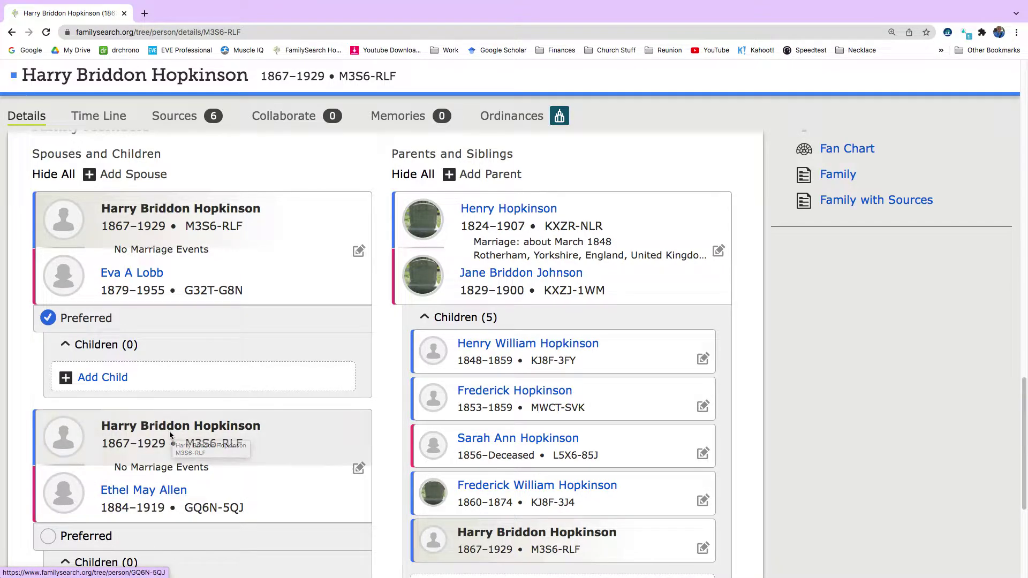
{"action": "scroll", "coordinate": [172, 432], "scroll_direction": "up", "scroll_amount": 1}
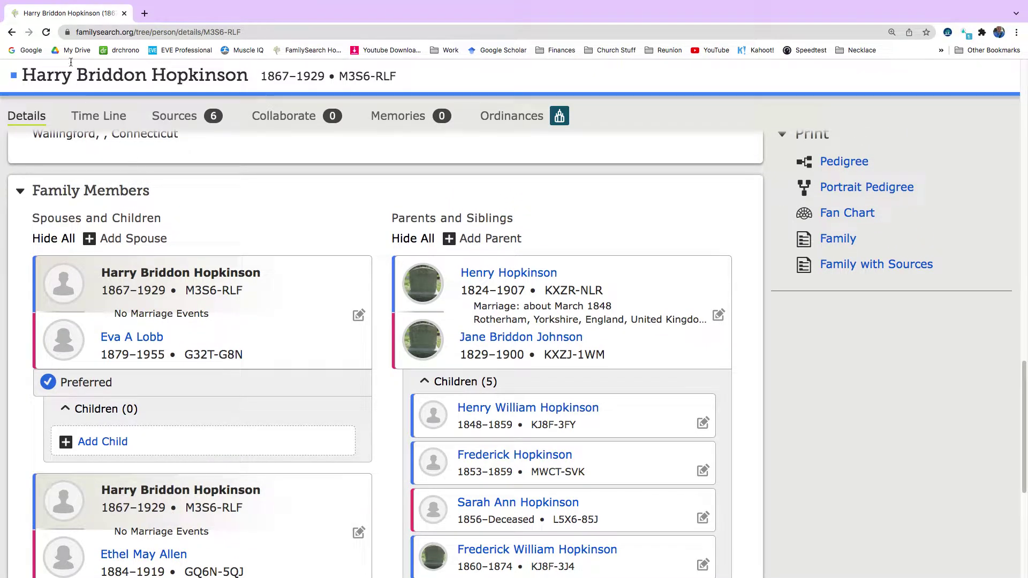
- Go back to the profile of the detached woman who lived 1886–1975 and examine her sources and remaining family members
{"action": "left_click", "coordinate": [11, 33]}
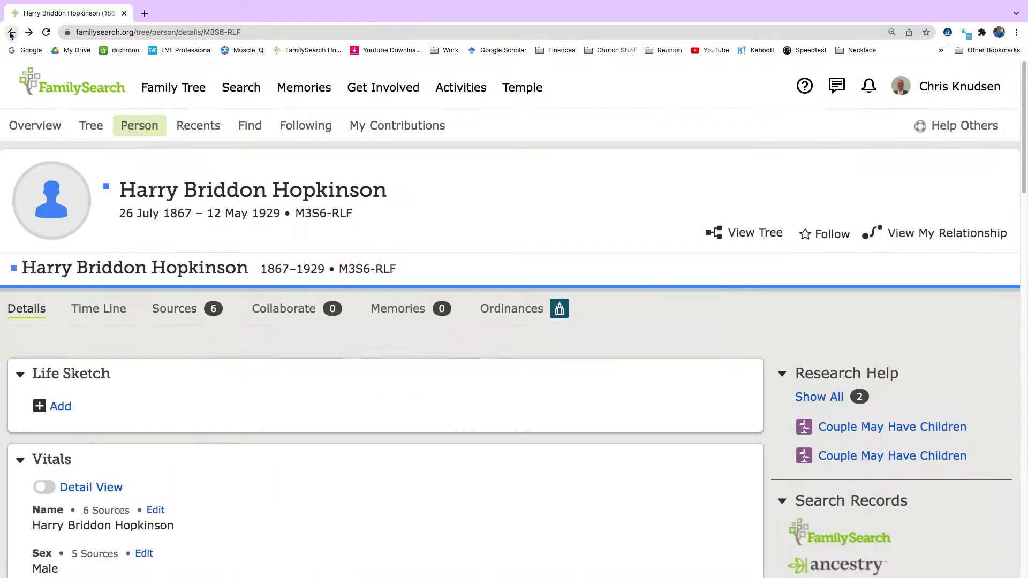
{"action": "left_click", "coordinate": [11, 32]}
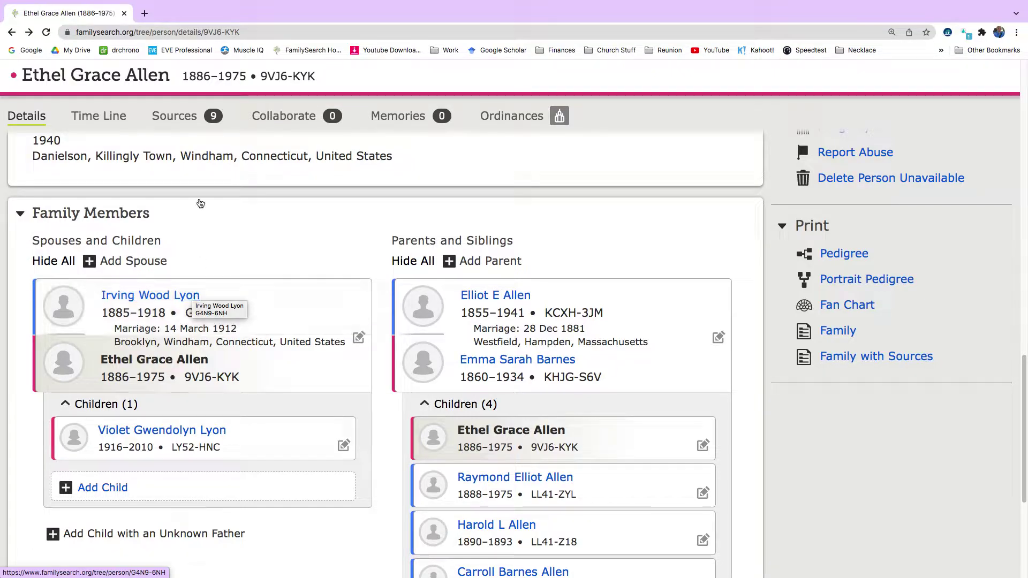
{"action": "left_click", "coordinate": [182, 121]}
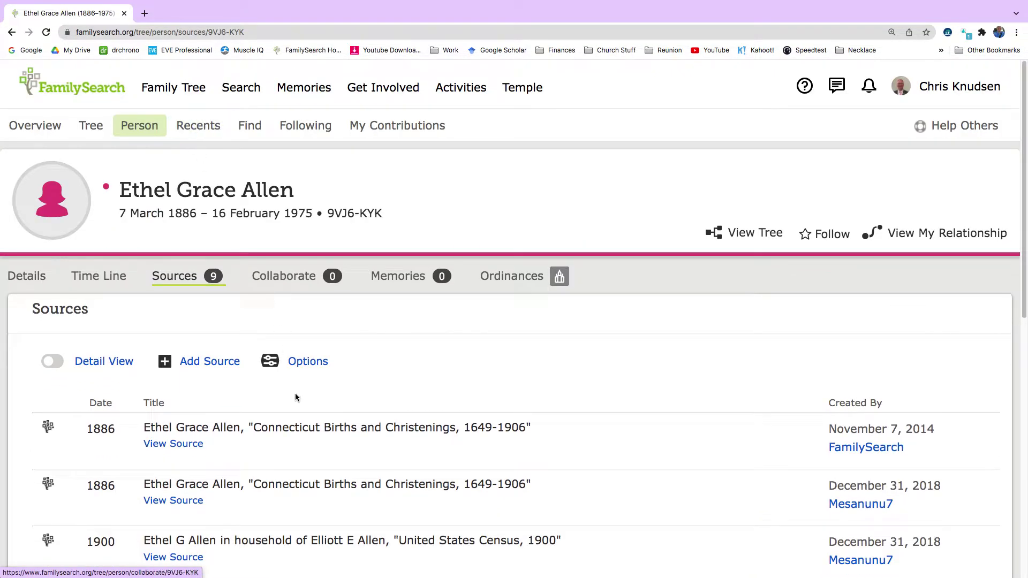
{"action": "scroll", "coordinate": [295, 397], "scroll_direction": "down", "scroll_amount": 1}
{"action": "scroll", "coordinate": [295, 398], "scroll_direction": "down", "scroll_amount": 5}
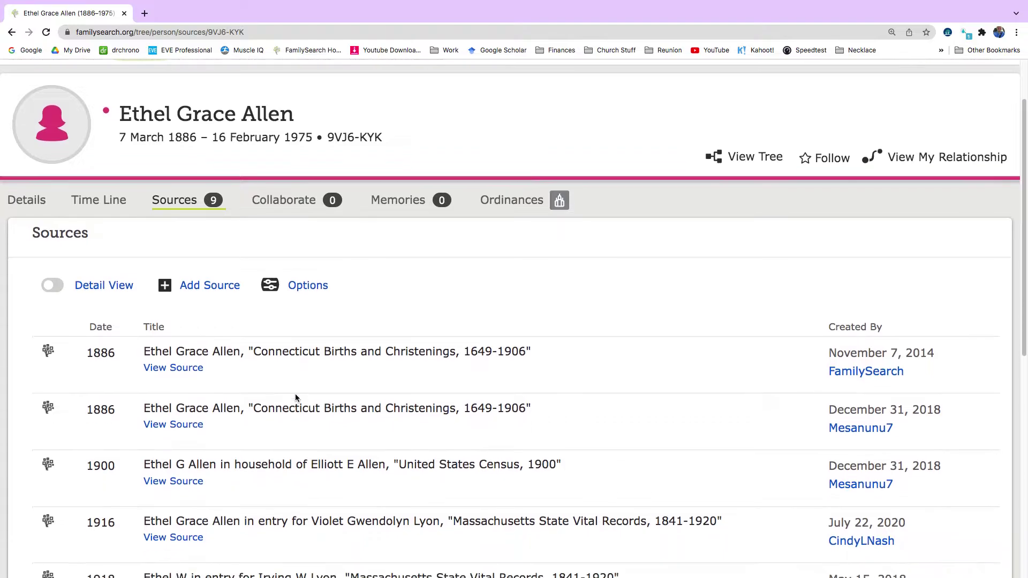
{"action": "scroll", "coordinate": [295, 397], "scroll_direction": "down", "scroll_amount": 4}
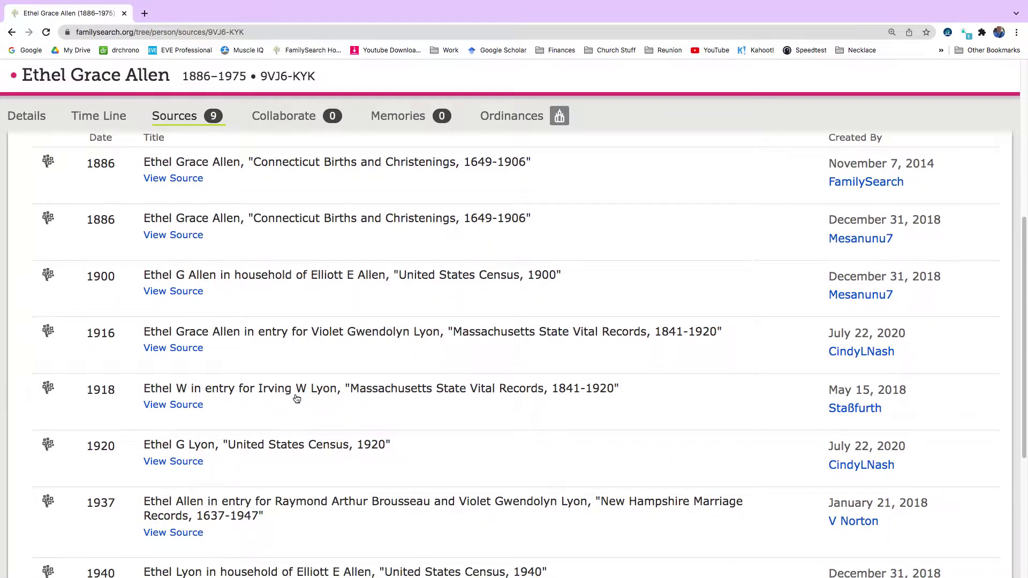
{"action": "scroll", "coordinate": [296, 399], "scroll_direction": "down", "scroll_amount": 2}
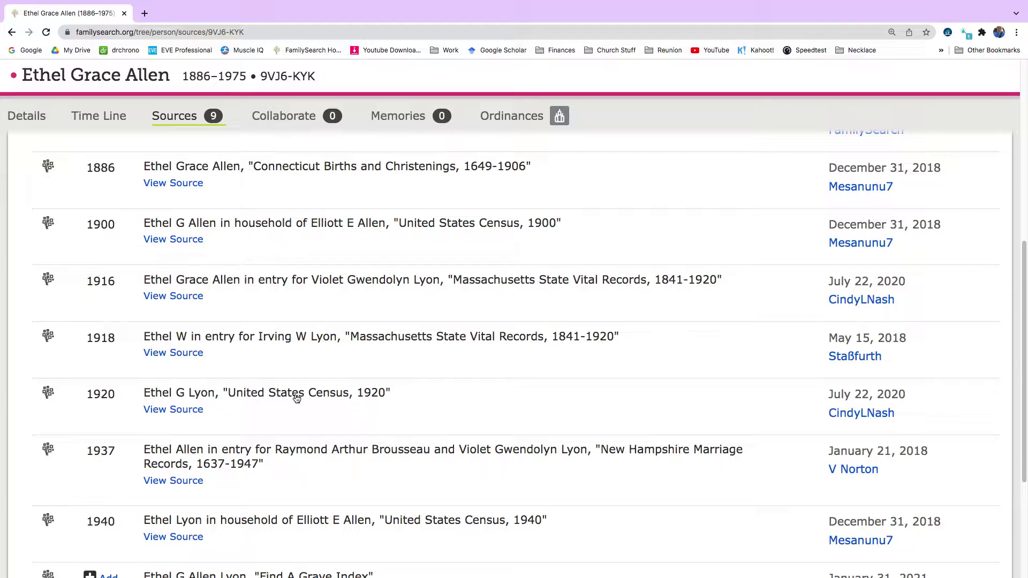
{"action": "scroll", "coordinate": [296, 399], "scroll_direction": "down", "scroll_amount": 2}
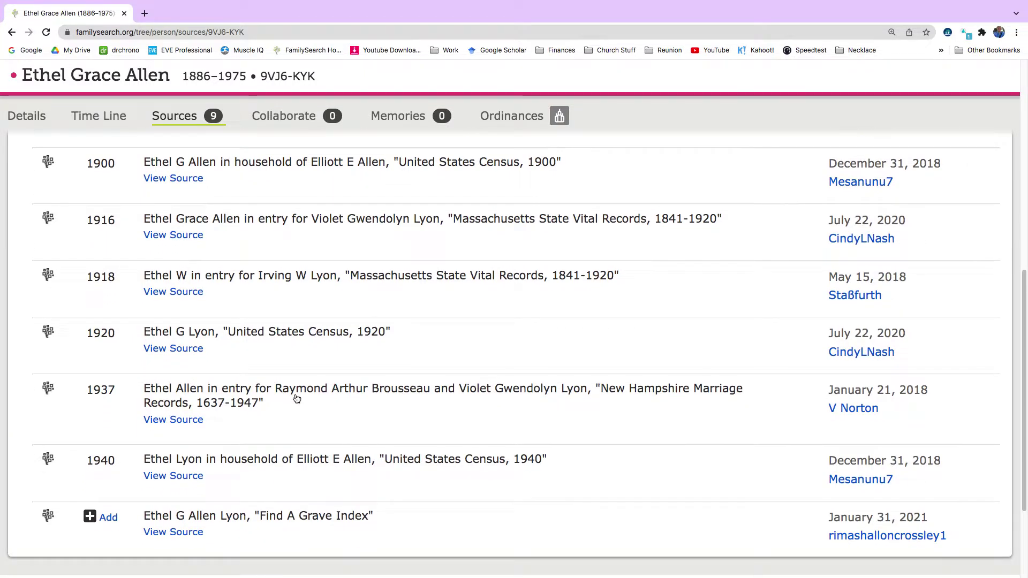
{"action": "scroll", "coordinate": [297, 399], "scroll_direction": "up", "scroll_amount": 13}
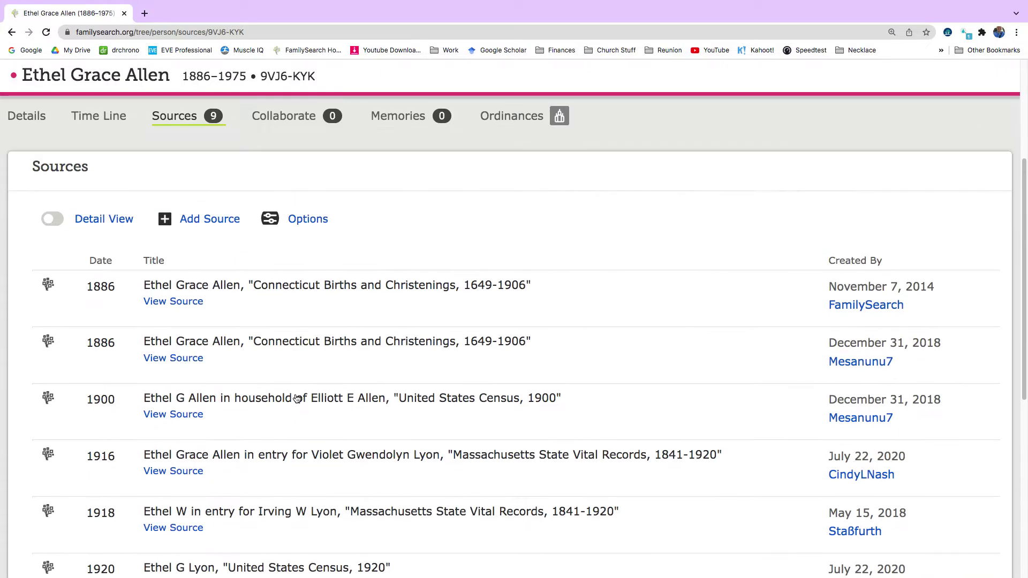
{"action": "left_click", "coordinate": [27, 276]}
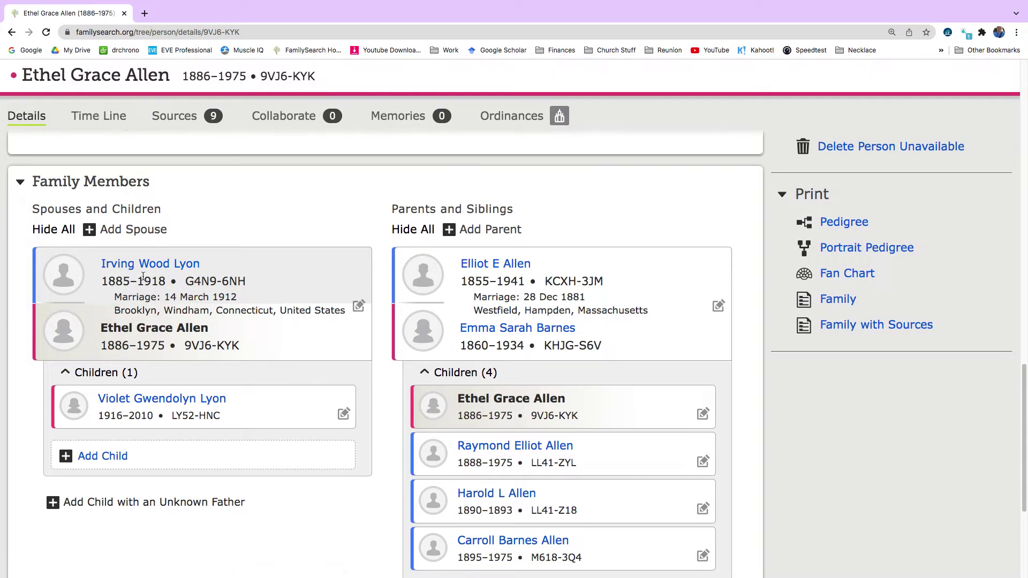
- Return to the ancestor's family members and open the full profile of the preferred wife who lived 1879–1955
{"action": "left_click", "coordinate": [12, 32]}
{"action": "left_click", "coordinate": [10, 33]}
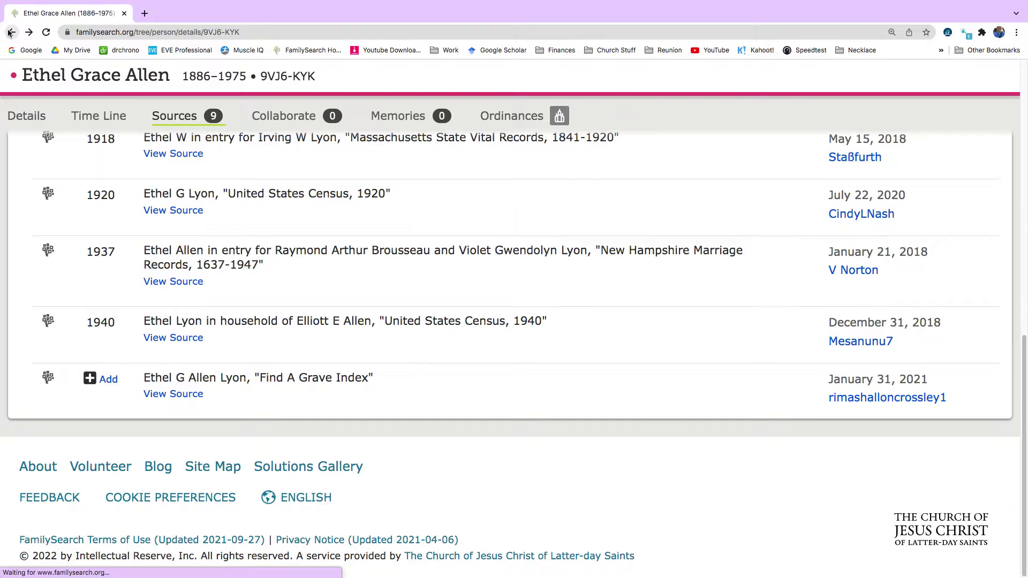
{"action": "left_click", "coordinate": [10, 32]}
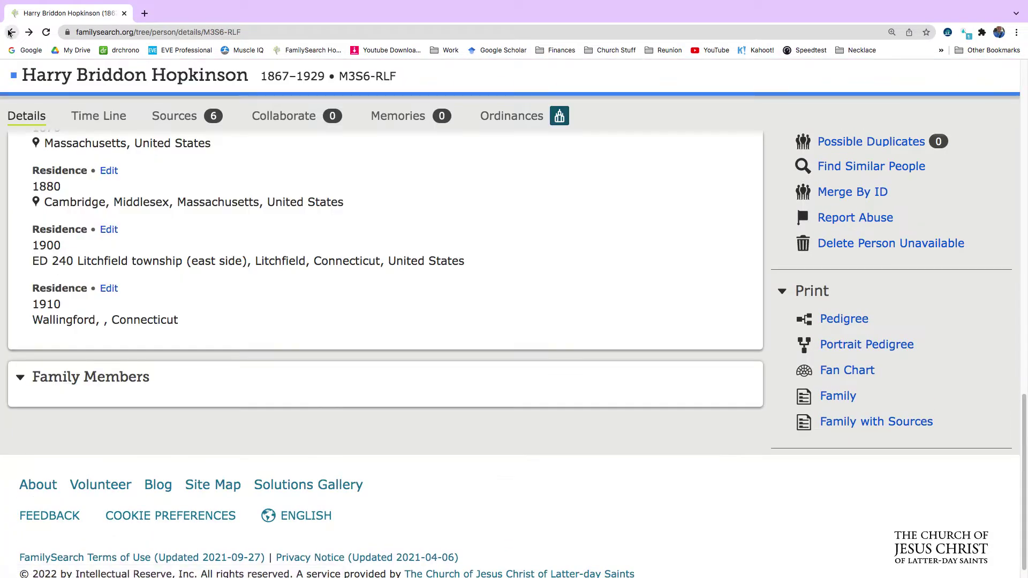
{"action": "scroll", "coordinate": [180, 257], "scroll_direction": "down", "scroll_amount": 3}
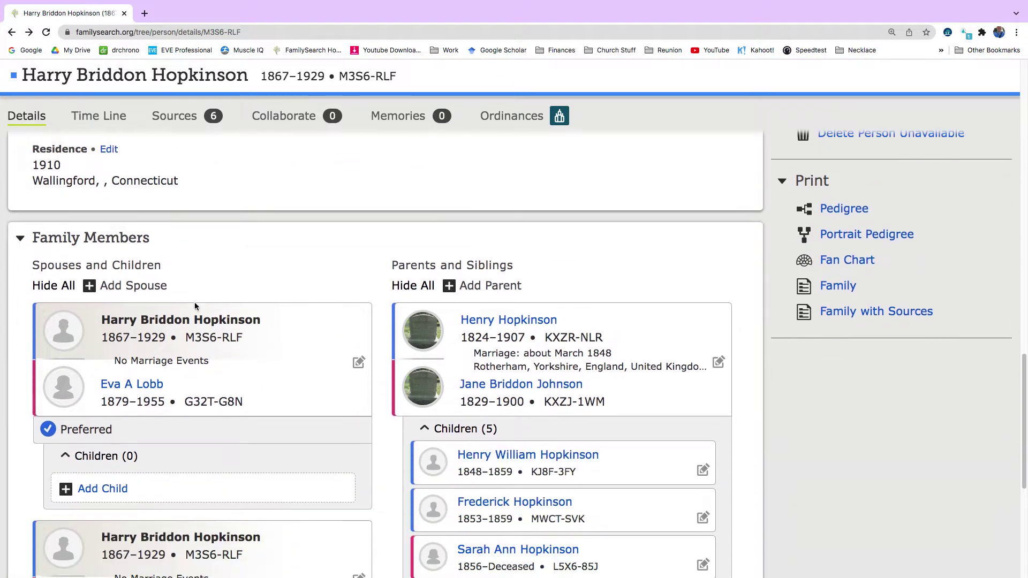
{"action": "left_click", "coordinate": [134, 384]}
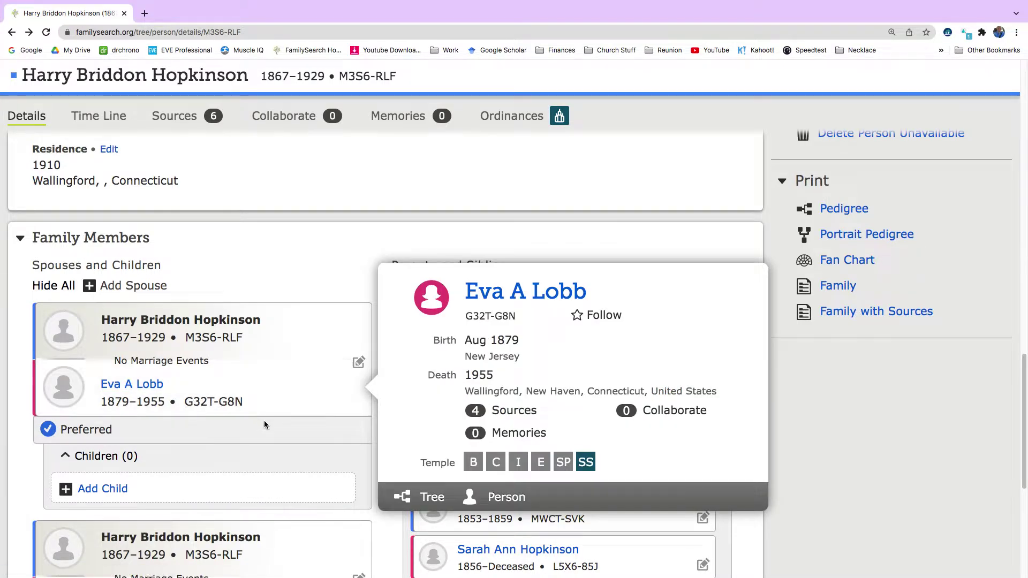
{"action": "left_click", "coordinate": [509, 498]}
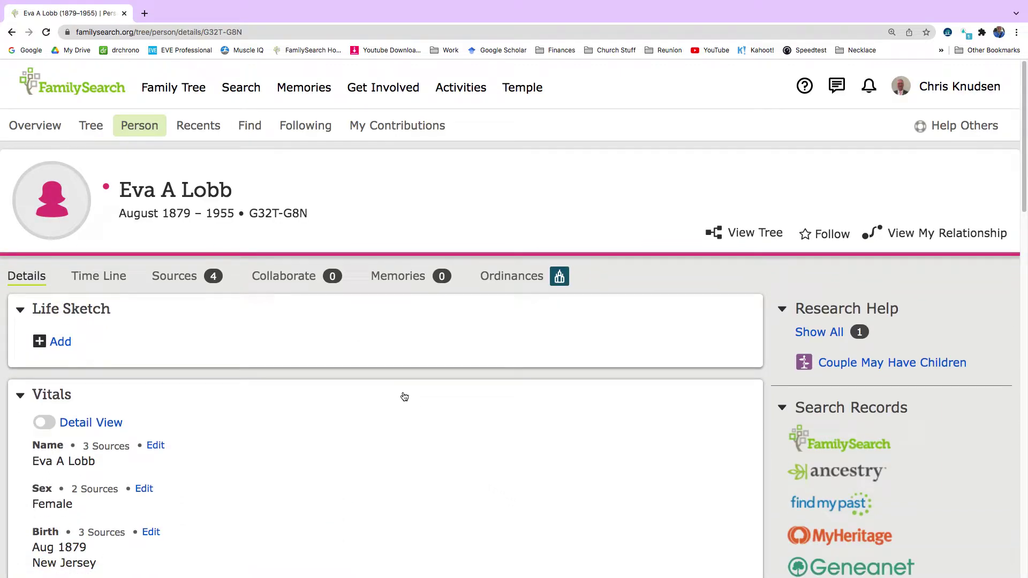
- Search Ancestry for the 1879–1955 wife from her profile, and examine her Find a Grave Index record and her husband's linked one
{"action": "left_click", "coordinate": [838, 475]}
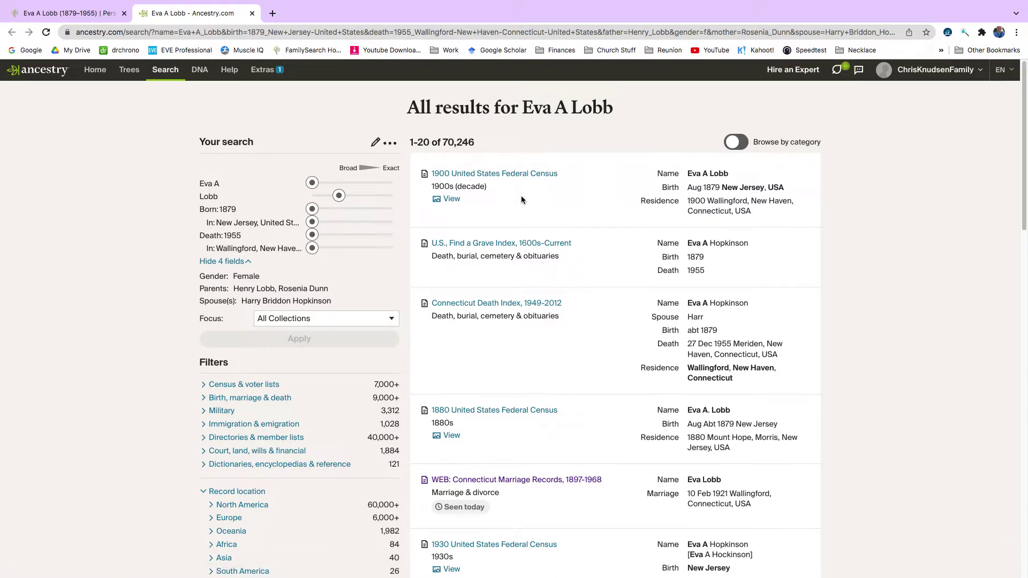
{"action": "mouse_move", "coordinate": [531, 249]}
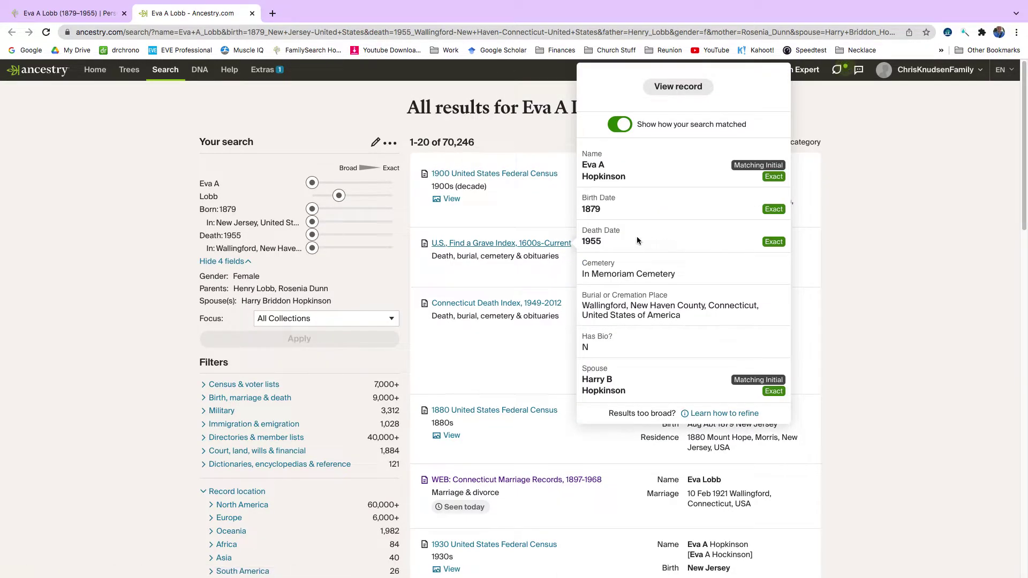
{"action": "left_click", "coordinate": [528, 244]}
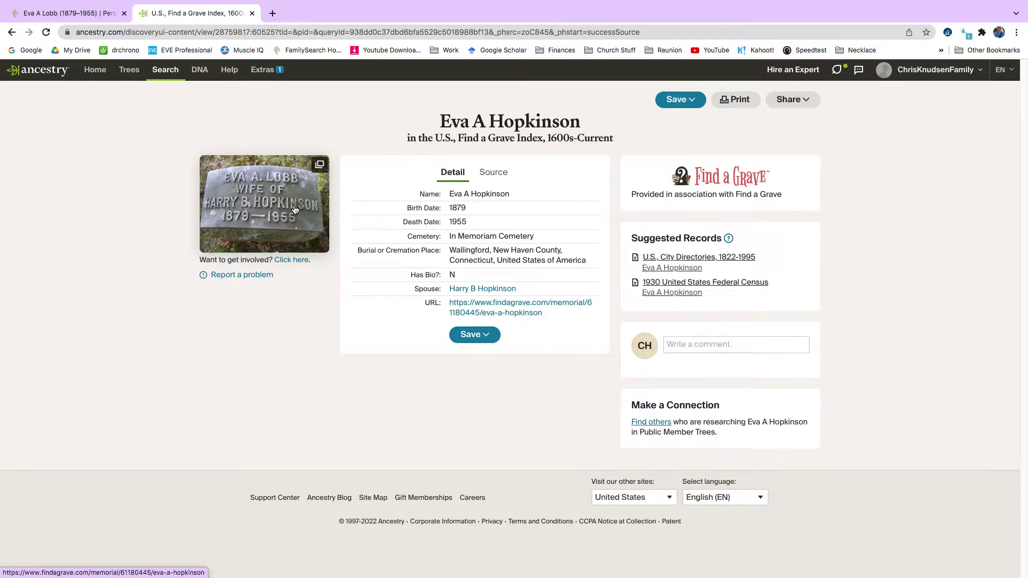
{"action": "left_click", "coordinate": [485, 291]}
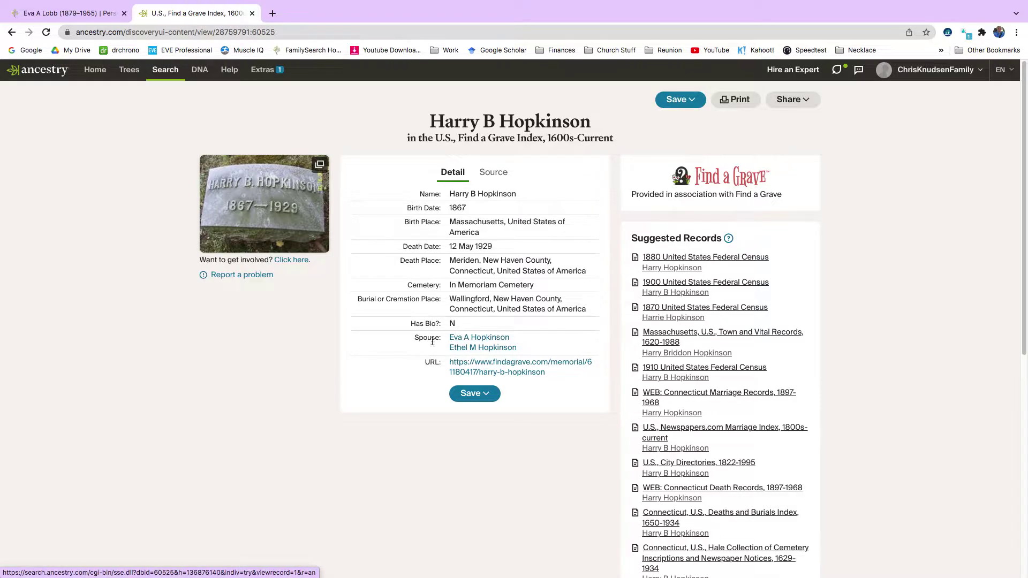
- Examine the husband's Find a Grave memorial and the linked memorials of both wives, the one from 1884–1919 and the one from 1879–1955
{"action": "left_click", "coordinate": [281, 205]}
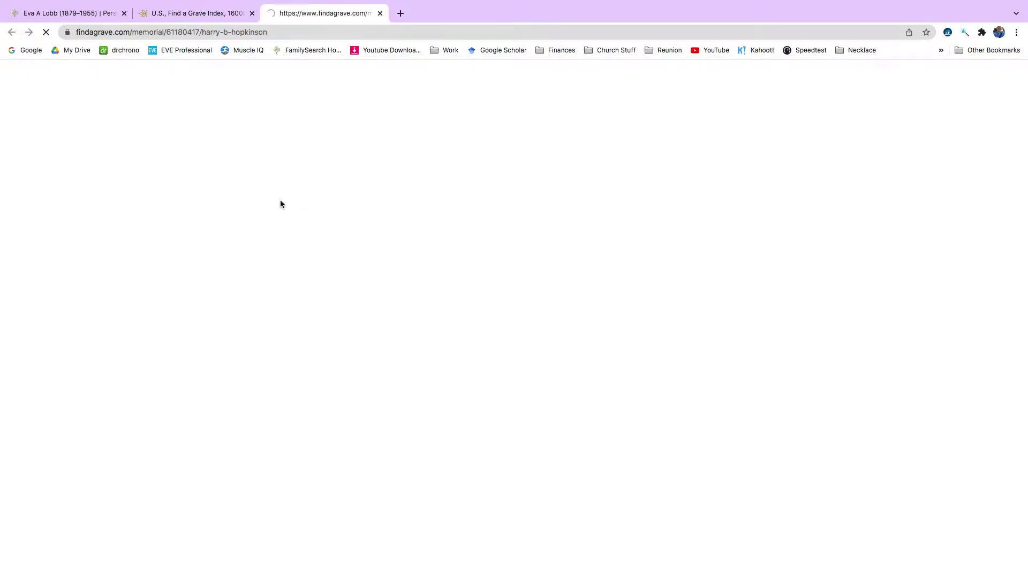
{"action": "scroll", "coordinate": [281, 201], "scroll_direction": "down", "scroll_amount": 3}
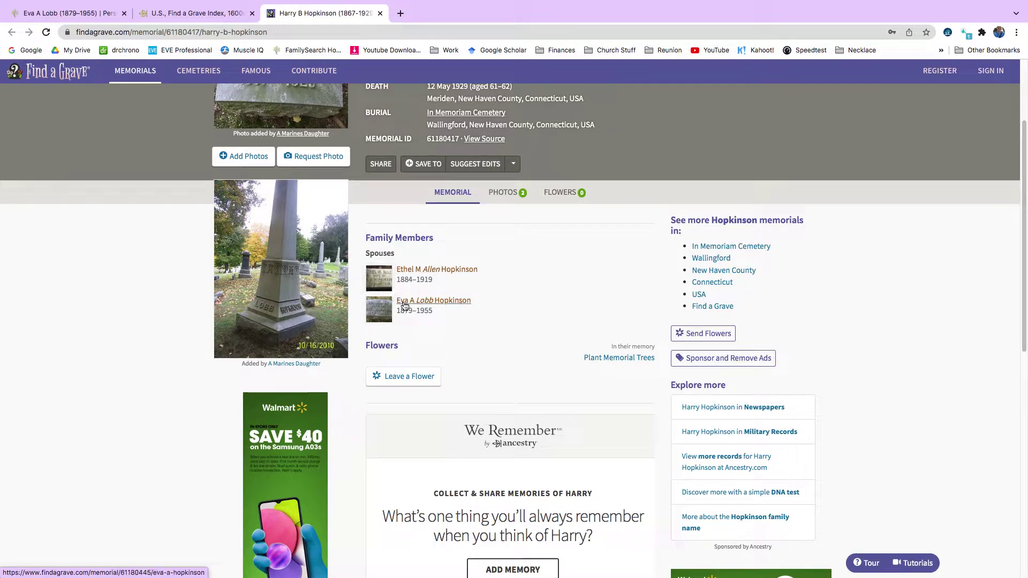
{"action": "left_click", "coordinate": [380, 279]}
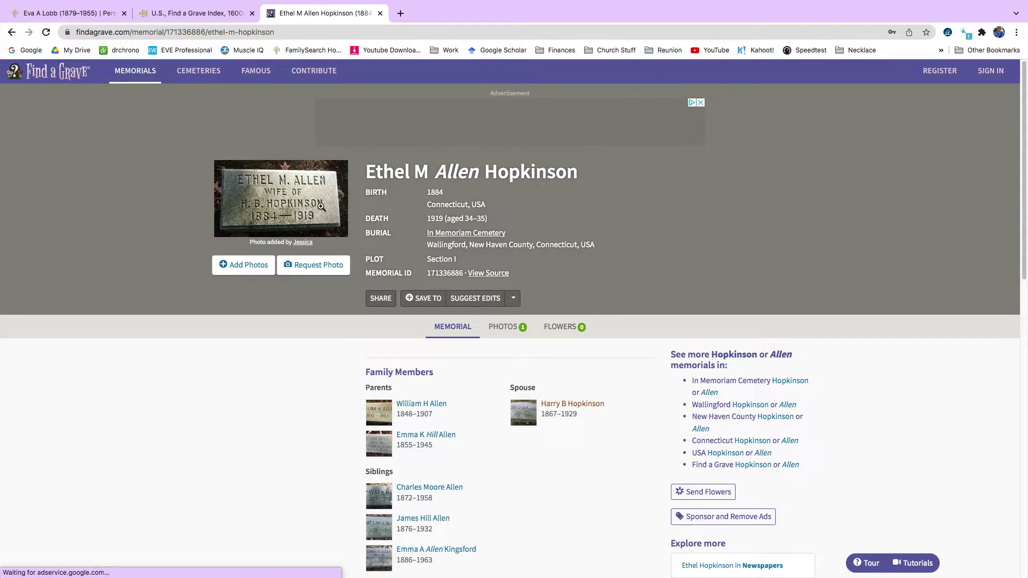
{"action": "left_click", "coordinate": [12, 32]}
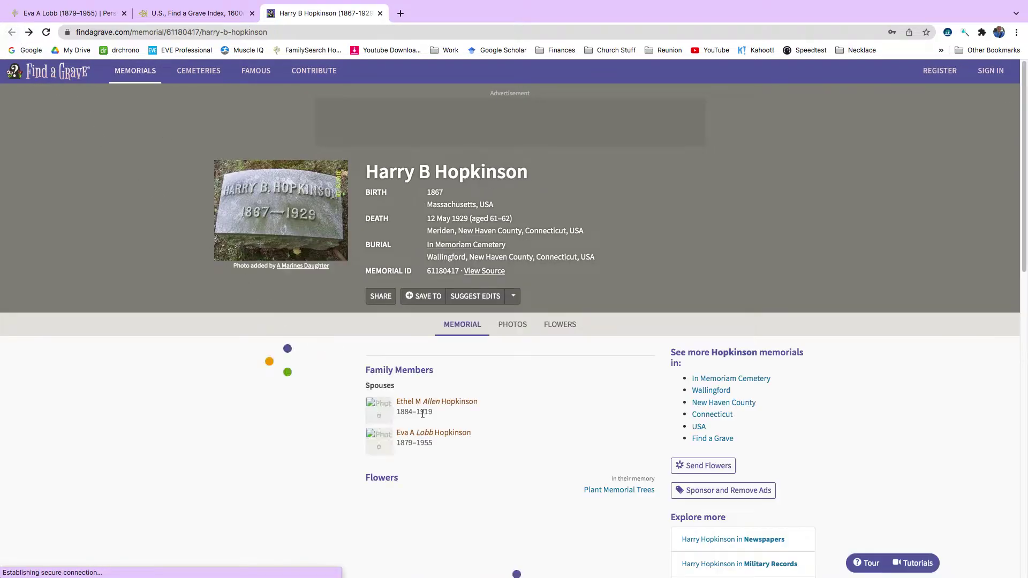
{"action": "left_click", "coordinate": [419, 436]}
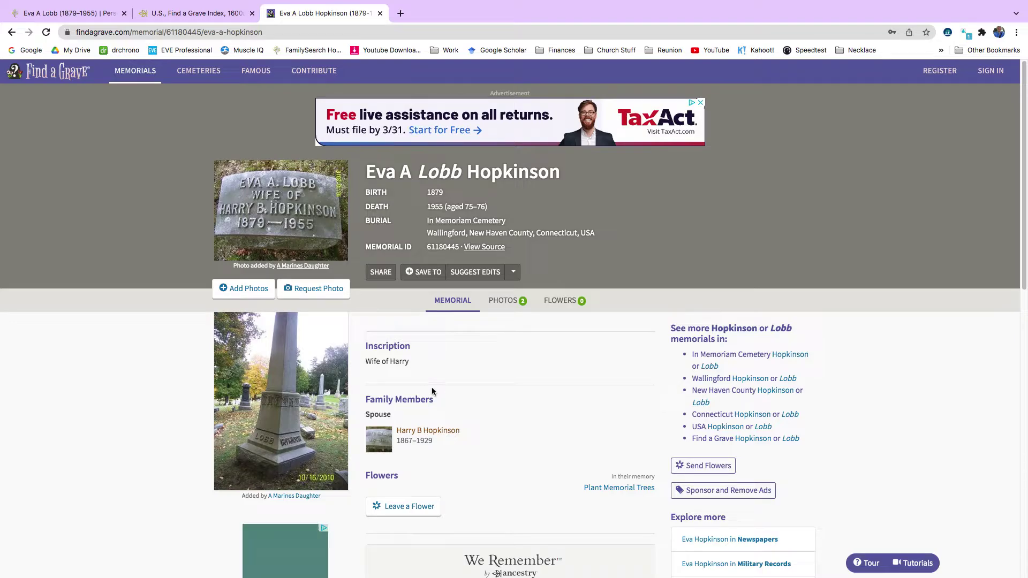
{"action": "left_click", "coordinate": [380, 14]}
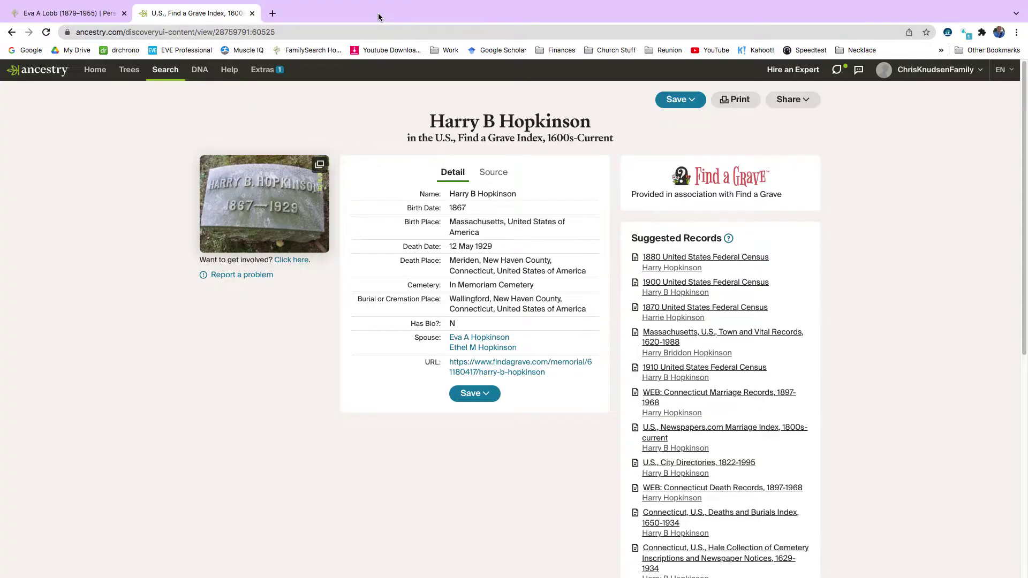
- Search Ancestry again from the 1879–1955 wife's FamilySearch profile and open her WEB: Connecticut Marriage Records, 1897-1968 entry
{"action": "left_click", "coordinate": [252, 13]}
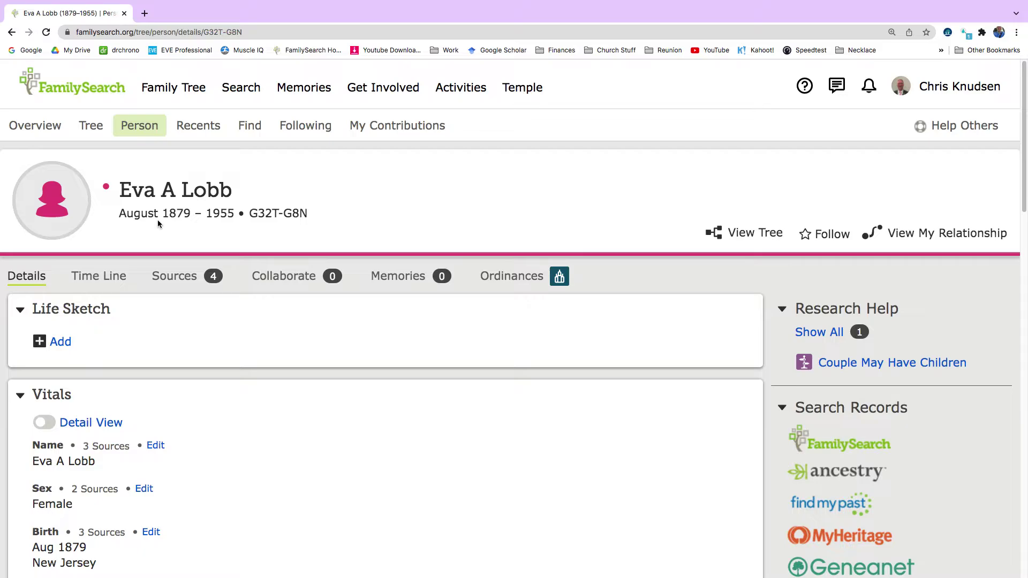
{"action": "left_click", "coordinate": [823, 476]}
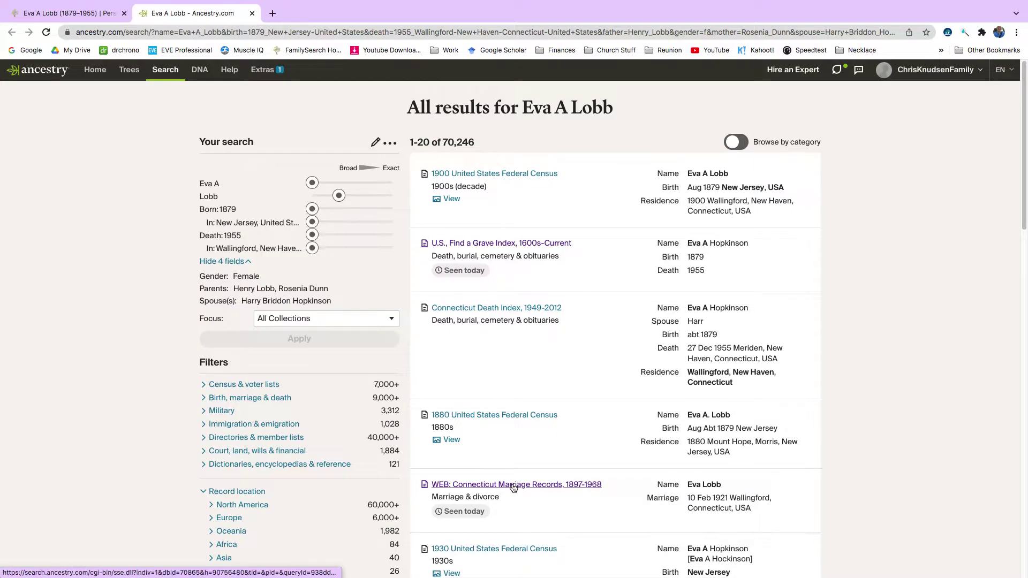
{"action": "left_click", "coordinate": [514, 486]}
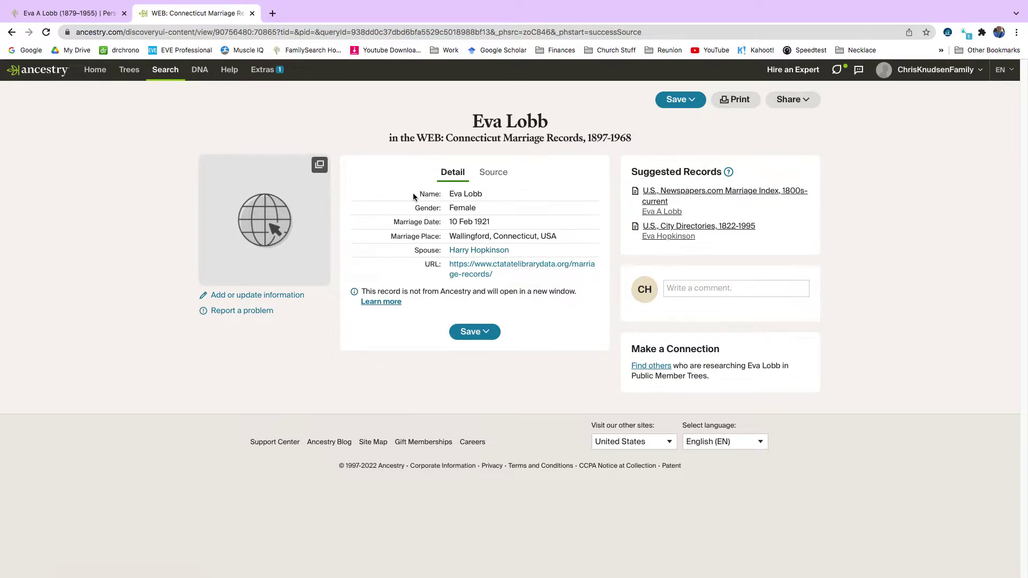
- Create a FamilySearch source from the marriage record's details with RecordSeek, save it to the source box unattached, and return to Chrome
{"action": "left_click_drag", "start_coordinate": [417, 195], "coordinate": [565, 279]}
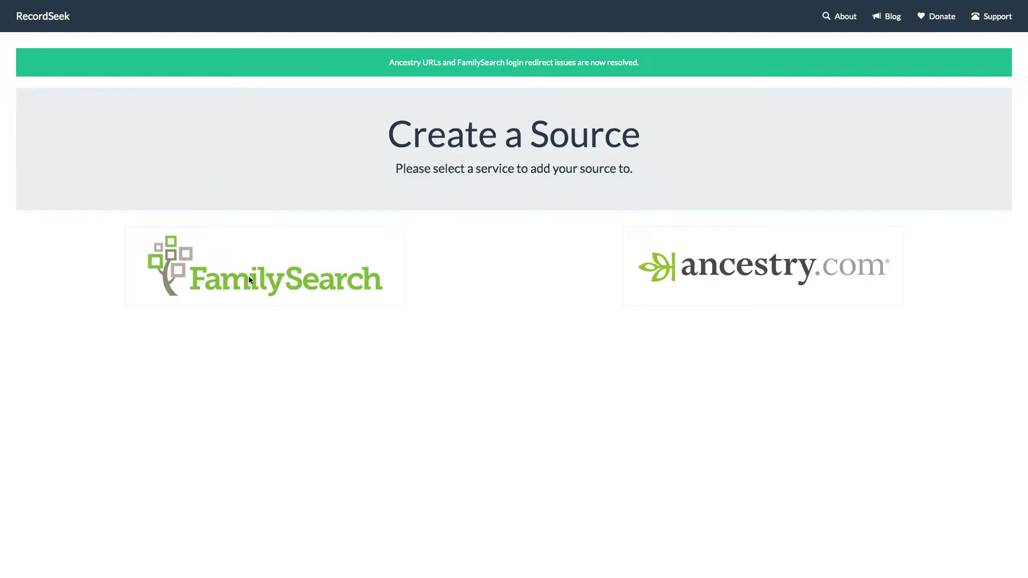
{"action": "left_click", "coordinate": [250, 281]}
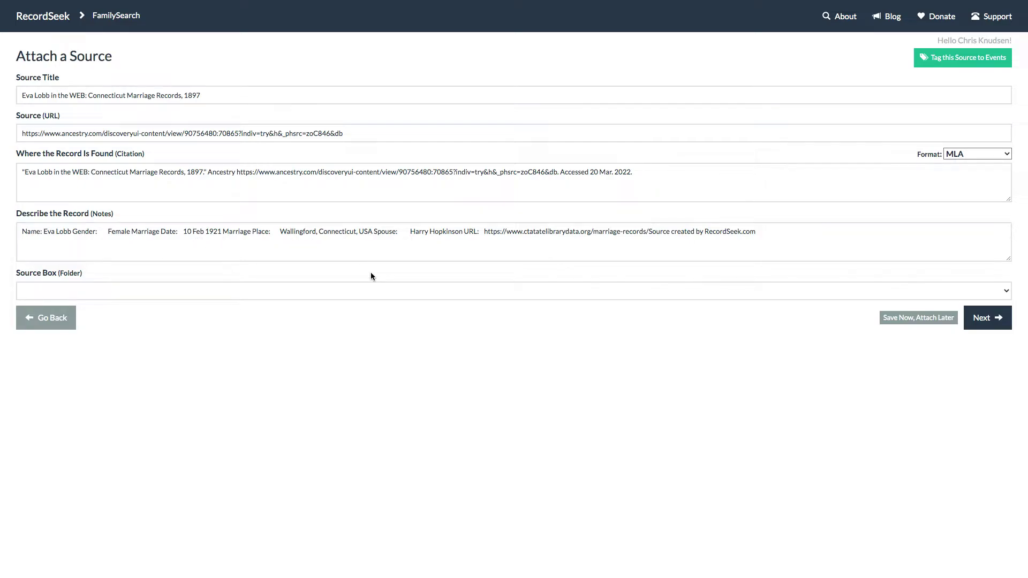
{"action": "left_click", "coordinate": [919, 318]}
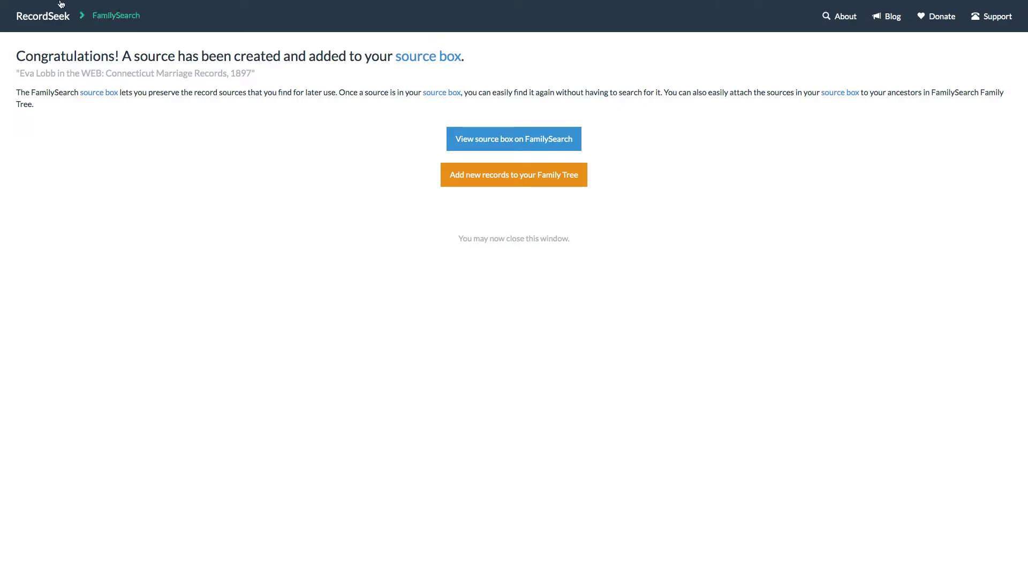
{"action": "mouse_move", "coordinate": [64, 2]}
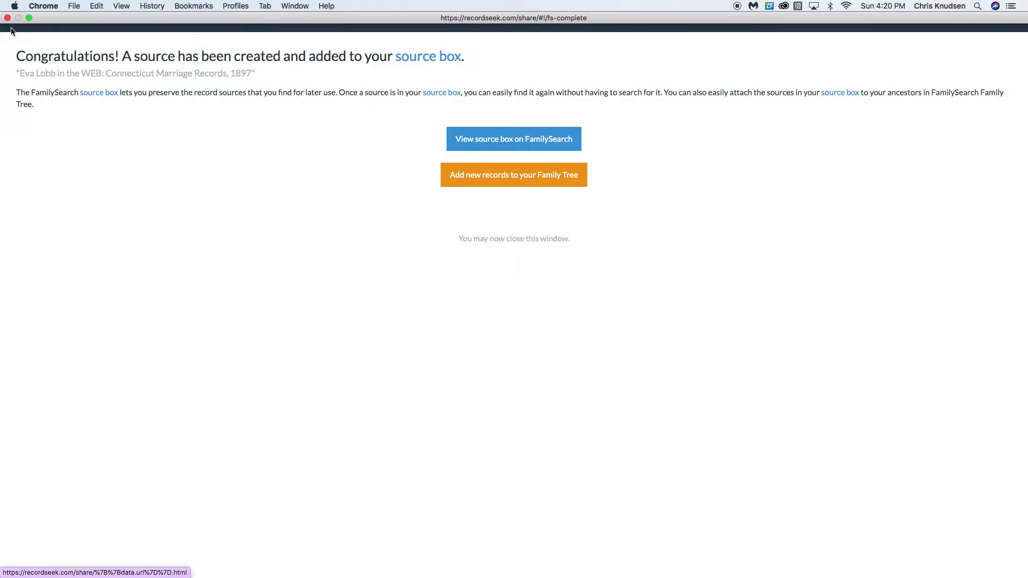
{"action": "left_click", "coordinate": [27, 21]}
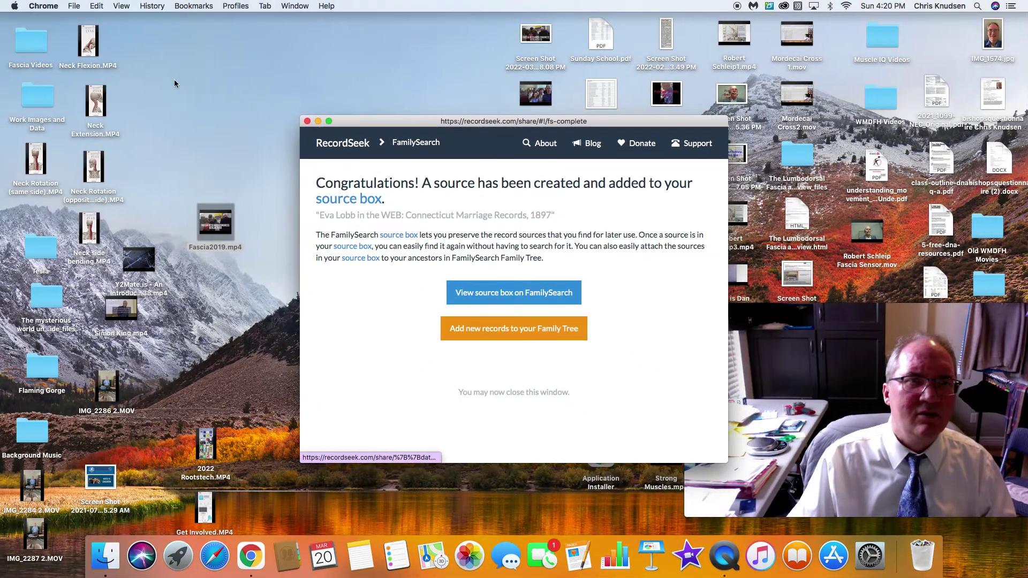
{"action": "left_click", "coordinate": [307, 126]}
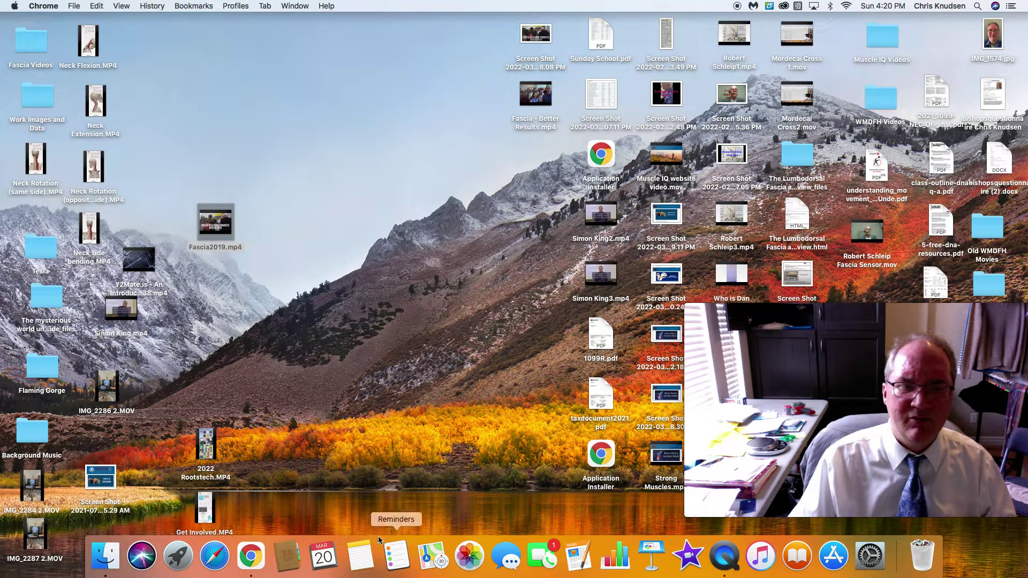
{"action": "left_click", "coordinate": [250, 552]}
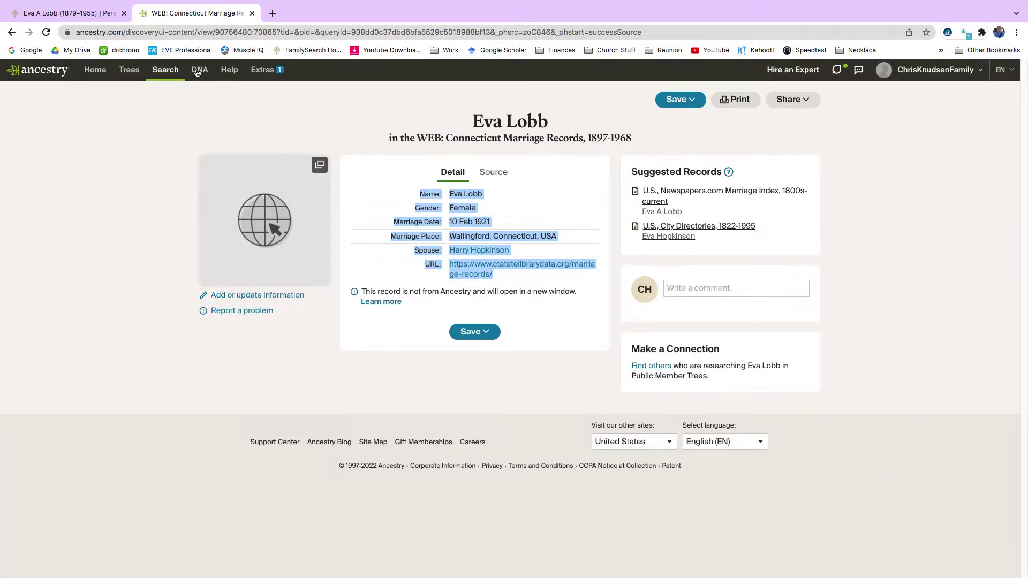
- Attach the Connecticut Marriage Records, 1897 source from the source box to the 1879–1955 wife's profile
{"action": "left_click", "coordinate": [96, 16]}
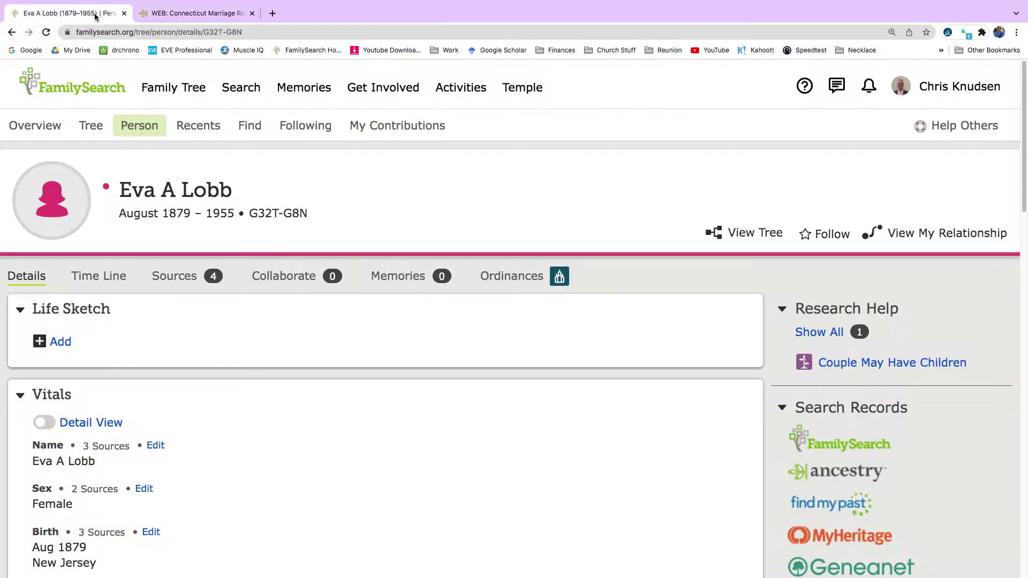
{"action": "left_click", "coordinate": [173, 283]}
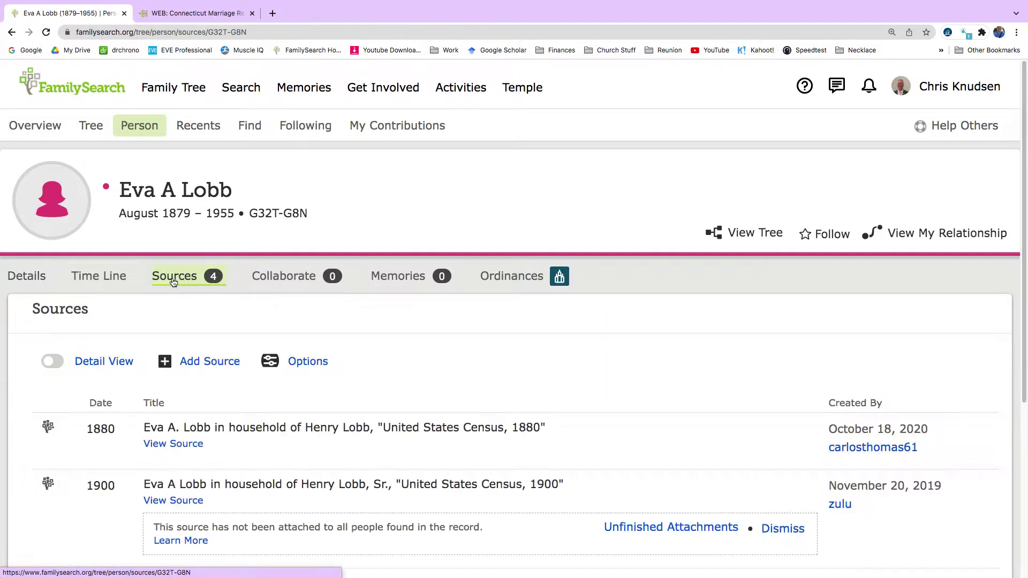
{"action": "left_click", "coordinate": [200, 363]}
{"action": "left_click", "coordinate": [217, 480]}
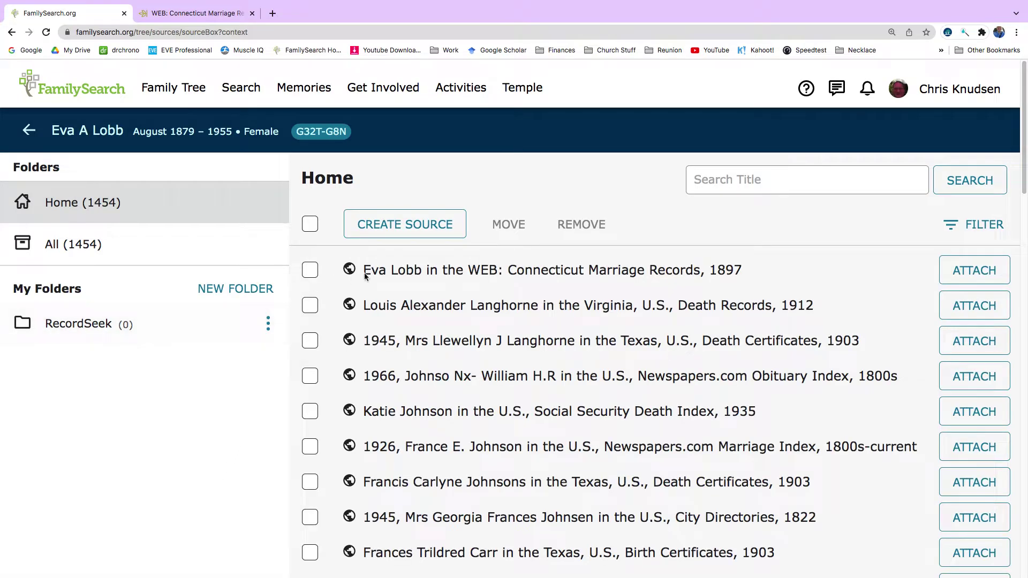
{"action": "left_click", "coordinate": [967, 271]}
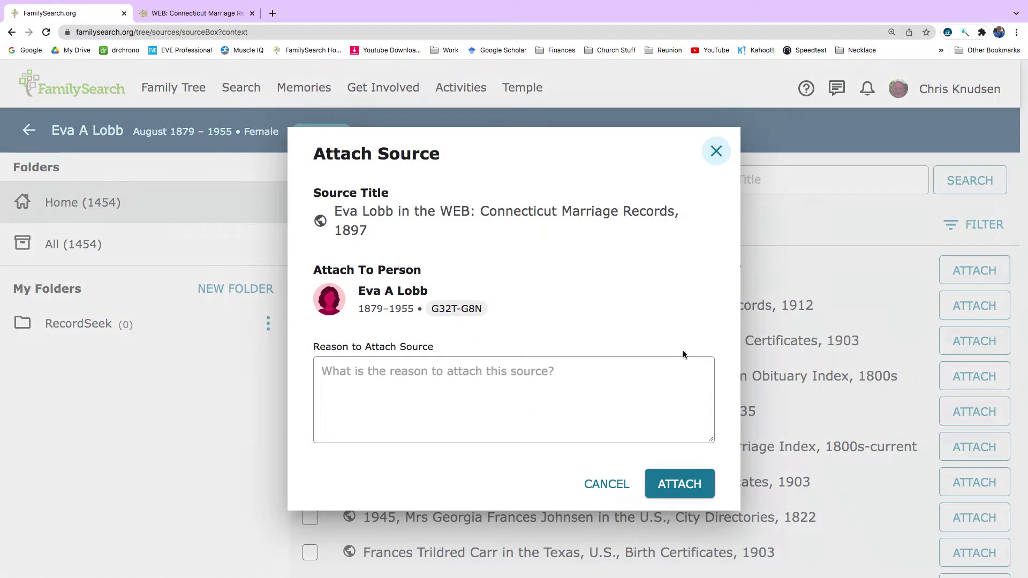
{"action": "left_click", "coordinate": [687, 482]}
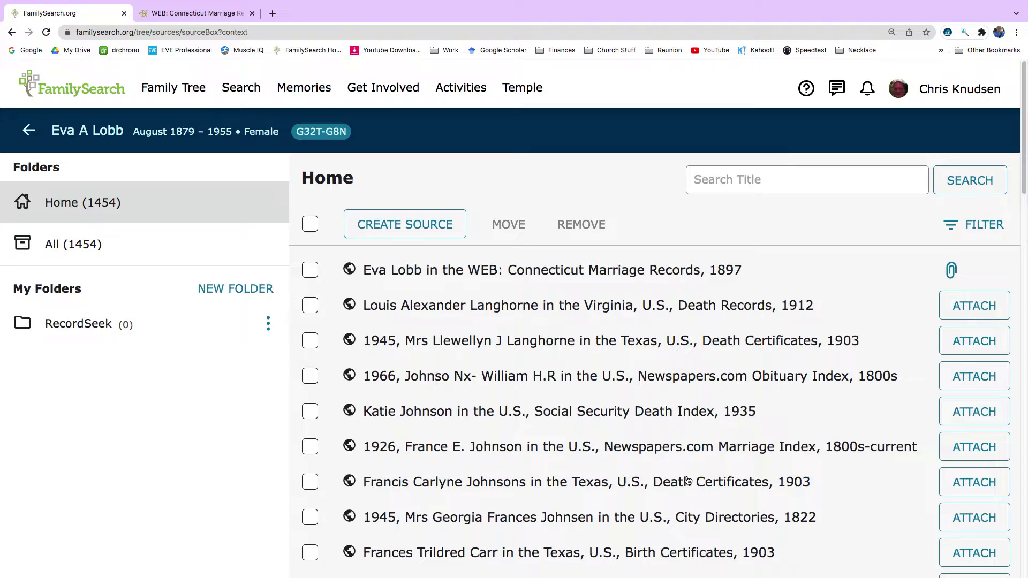
{"action": "left_click", "coordinate": [102, 131]}
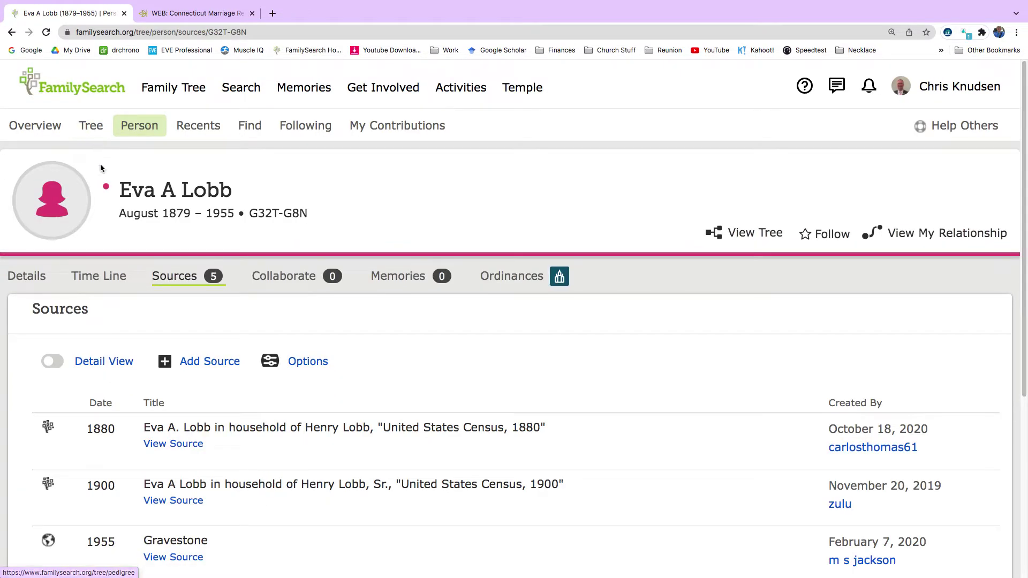
- Open the husband's full profile from the wife's Family Members details
{"action": "left_click", "coordinate": [35, 277]}
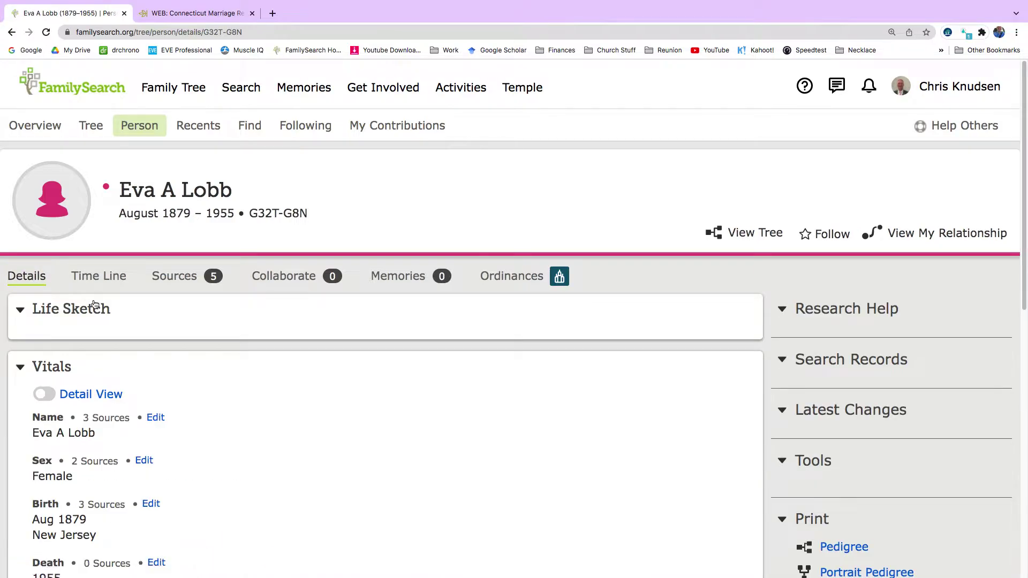
{"action": "scroll", "coordinate": [95, 305], "scroll_direction": "down", "scroll_amount": 10}
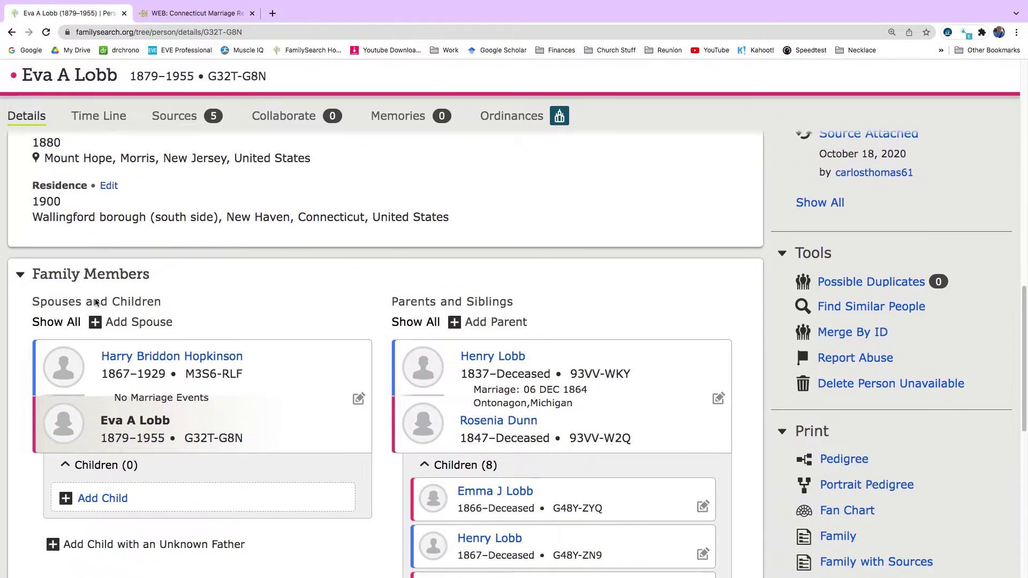
{"action": "left_click", "coordinate": [145, 356]}
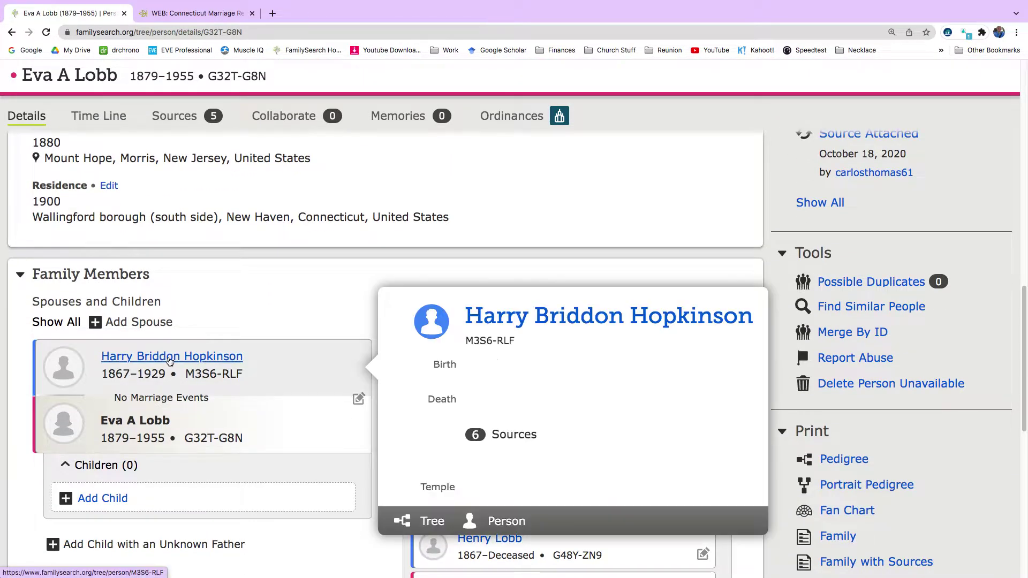
{"action": "left_click", "coordinate": [506, 521]}
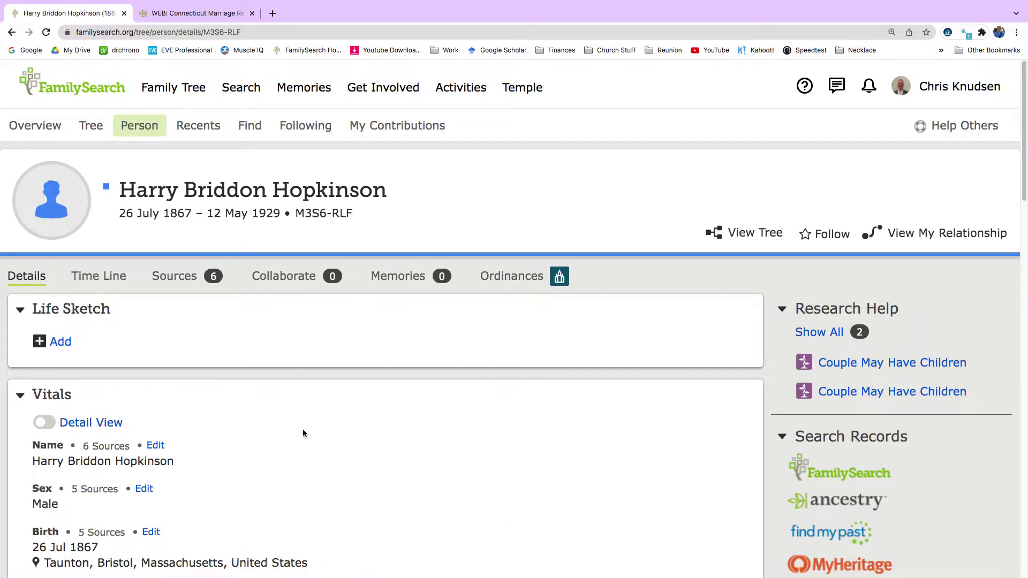
- Attach the same Connecticut Marriage Records, 1897 source from the source box to the husband's profile
{"action": "left_click", "coordinate": [179, 277]}
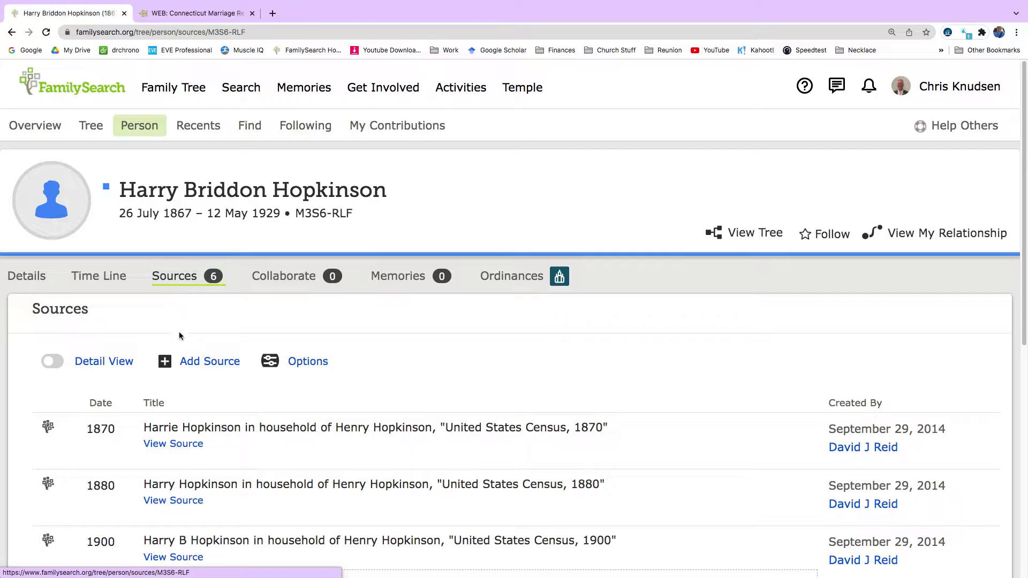
{"action": "left_click", "coordinate": [203, 361]}
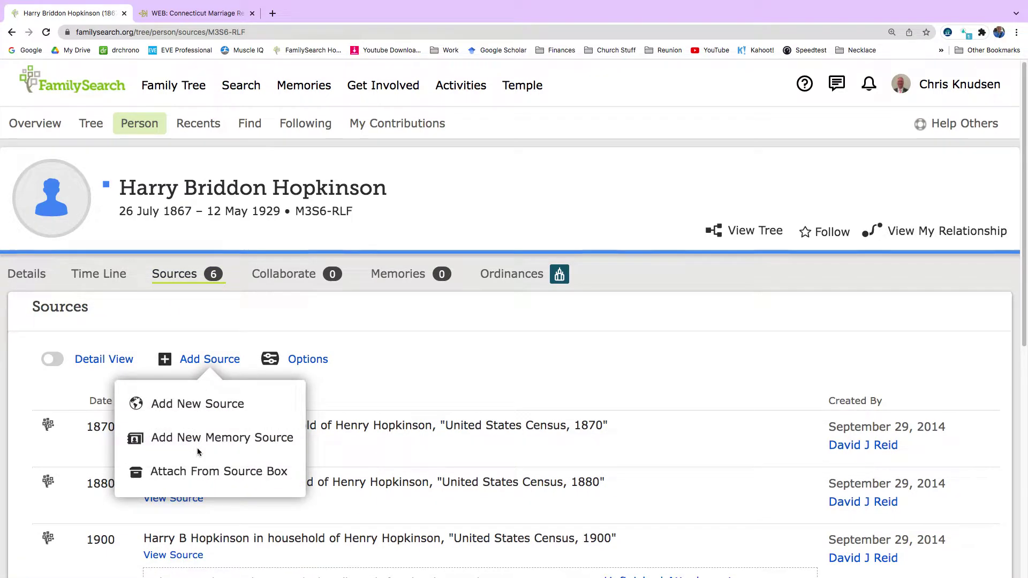
{"action": "left_click", "coordinate": [208, 472]}
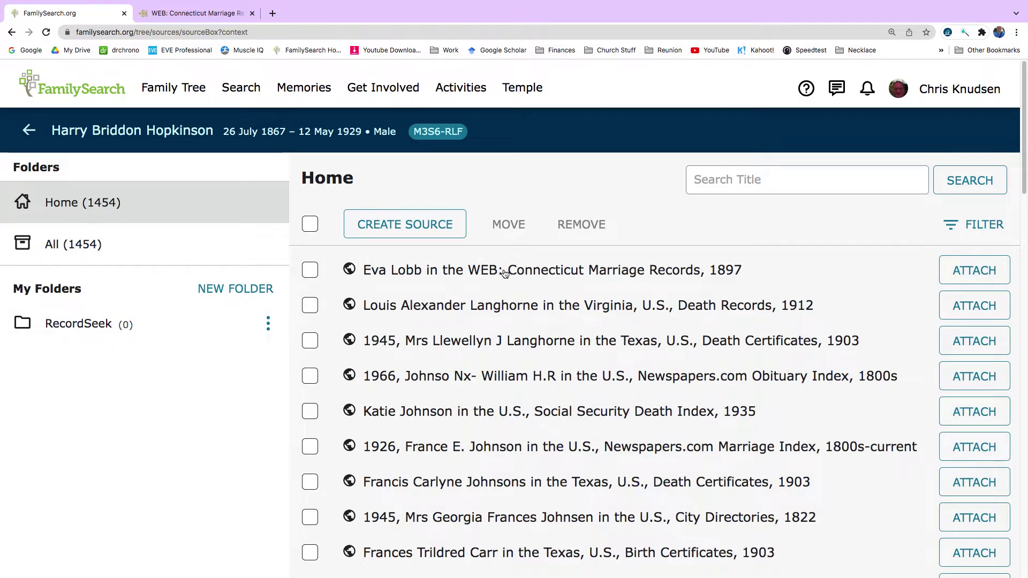
{"action": "left_click", "coordinate": [967, 270]}
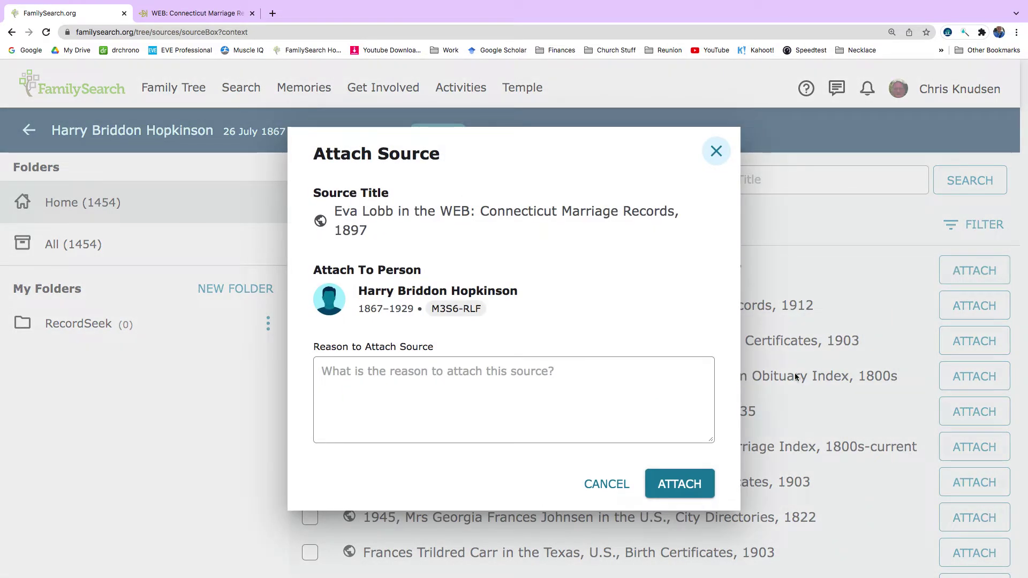
{"action": "left_click", "coordinate": [679, 483]}
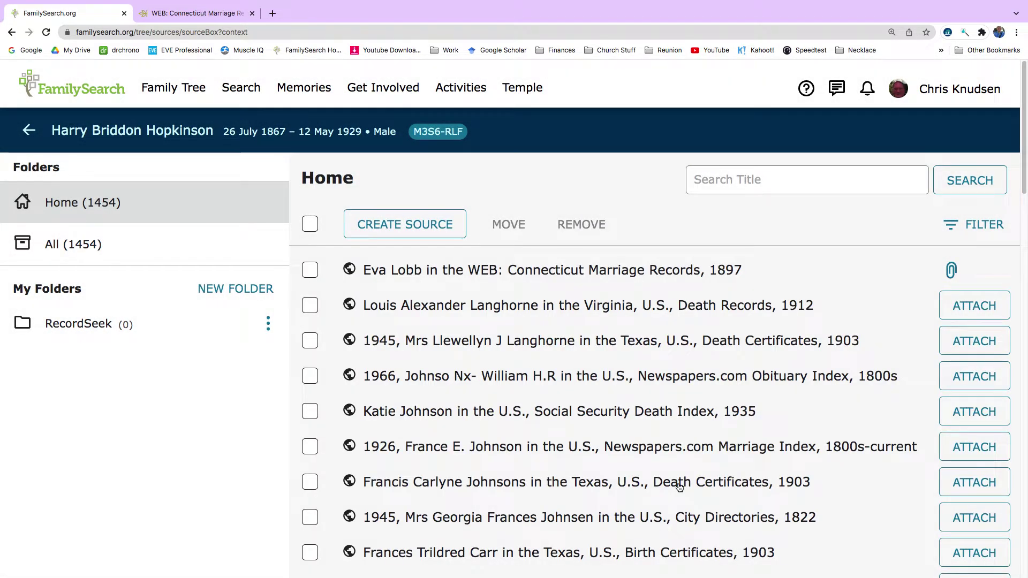
{"action": "left_click", "coordinate": [96, 130]}
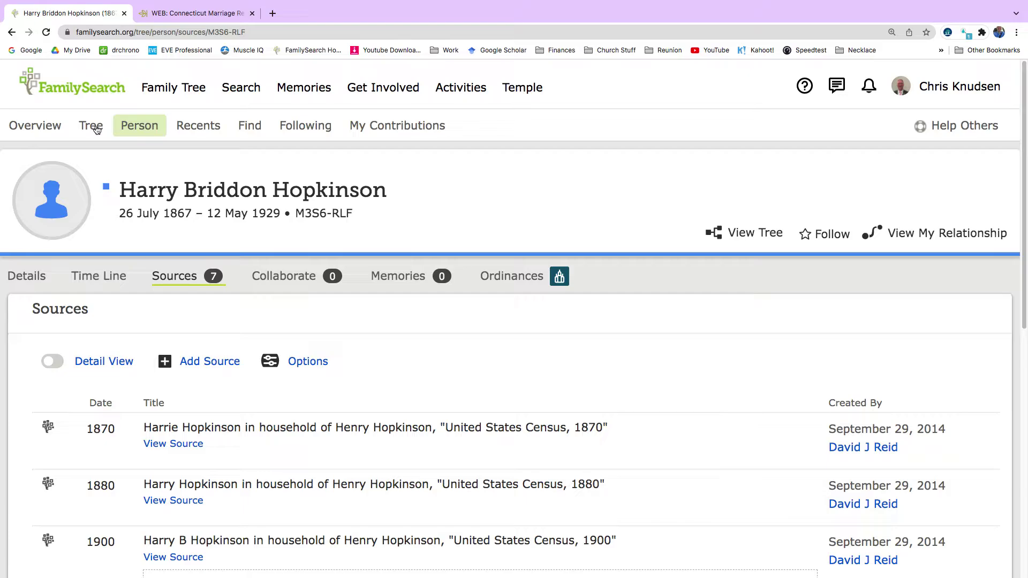
- Open the couple relationship with the 1879–1955 wife from the Family Members section of the husband's details
{"action": "left_click", "coordinate": [27, 276]}
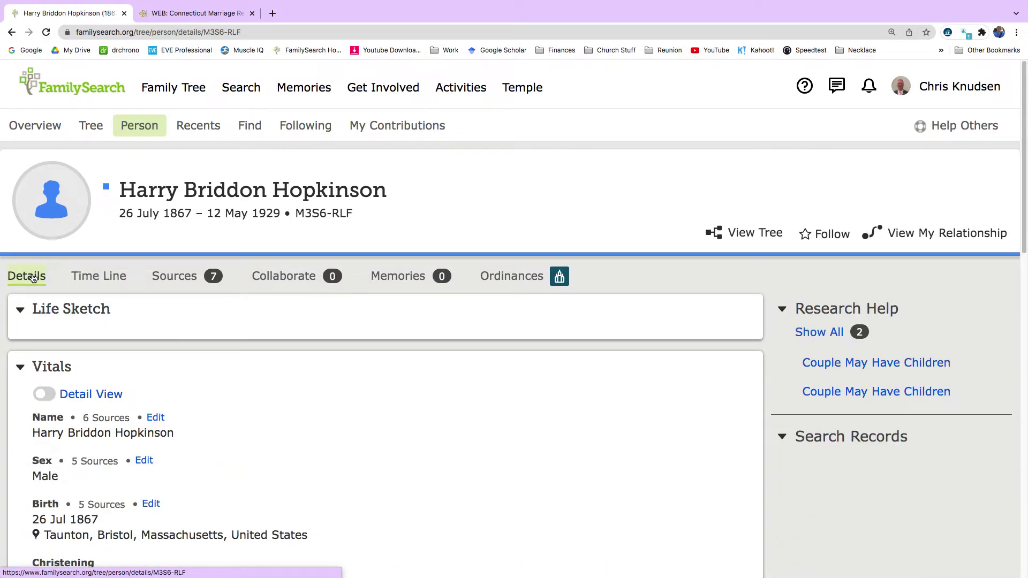
{"action": "scroll", "coordinate": [231, 322], "scroll_direction": "down", "scroll_amount": 10}
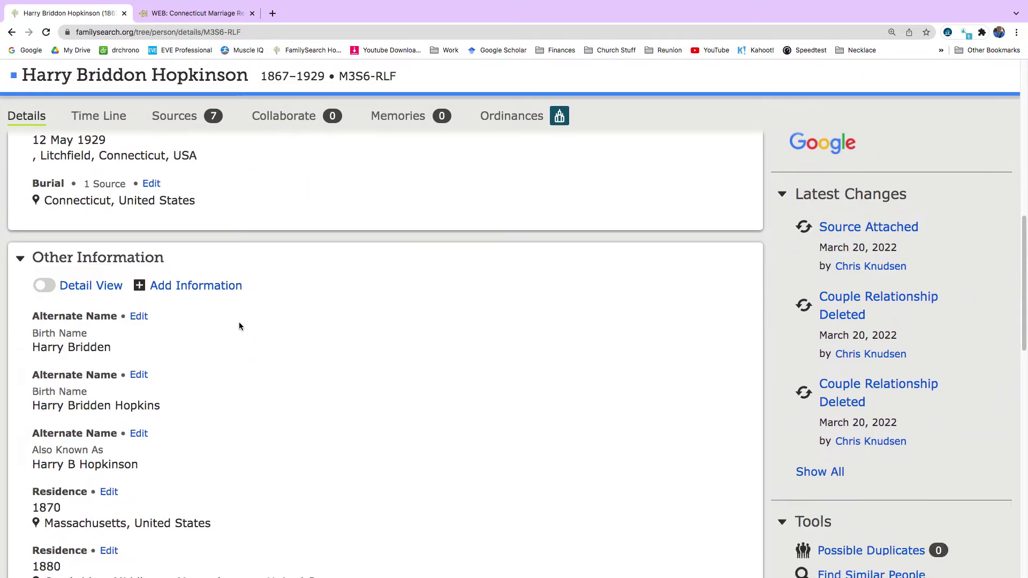
{"action": "scroll", "coordinate": [239, 326], "scroll_direction": "down", "scroll_amount": 6}
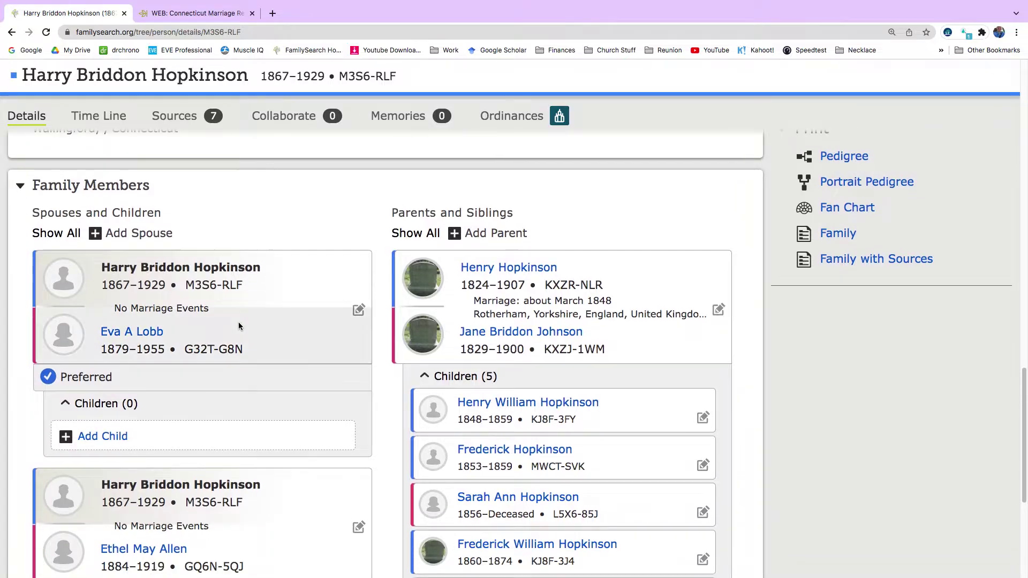
{"action": "left_click", "coordinate": [358, 310]}
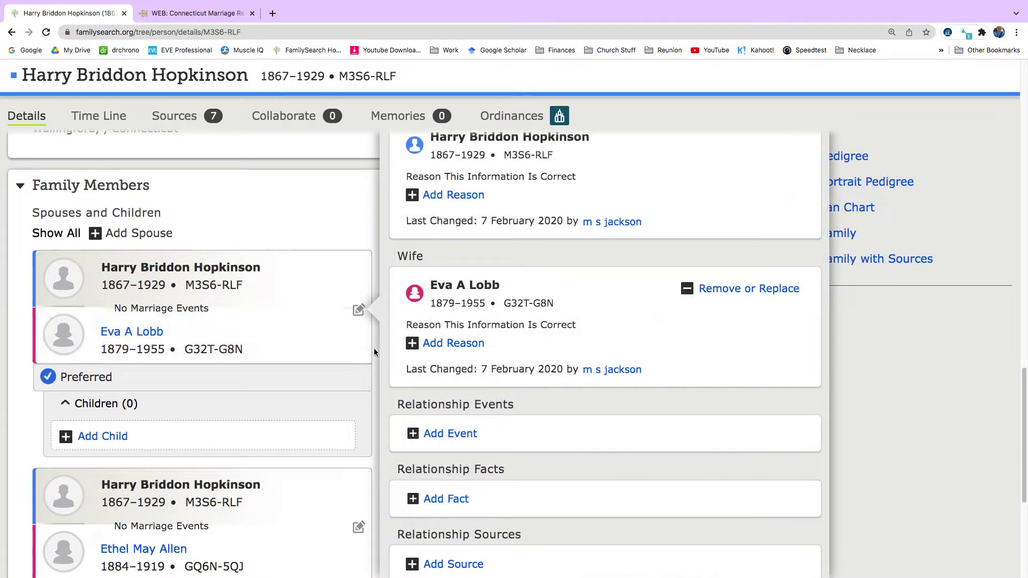
- Start a Marriage event for the couple and set its date to the standardized 10 February 1921, checked against the Ancestry record
{"action": "left_click", "coordinate": [450, 434]}
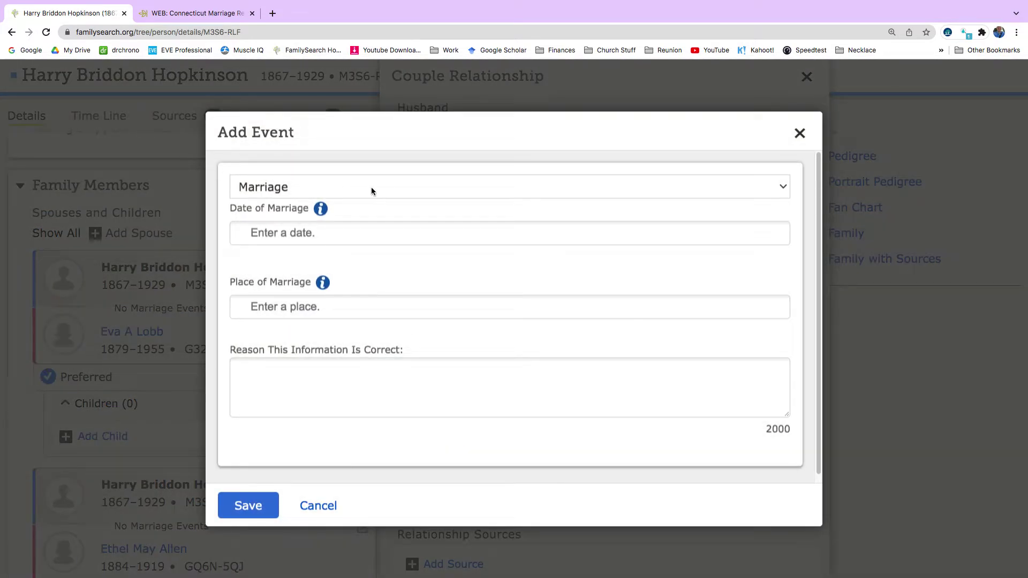
{"action": "left_click", "coordinate": [279, 237]}
{"action": "left_click", "coordinate": [191, 15]}
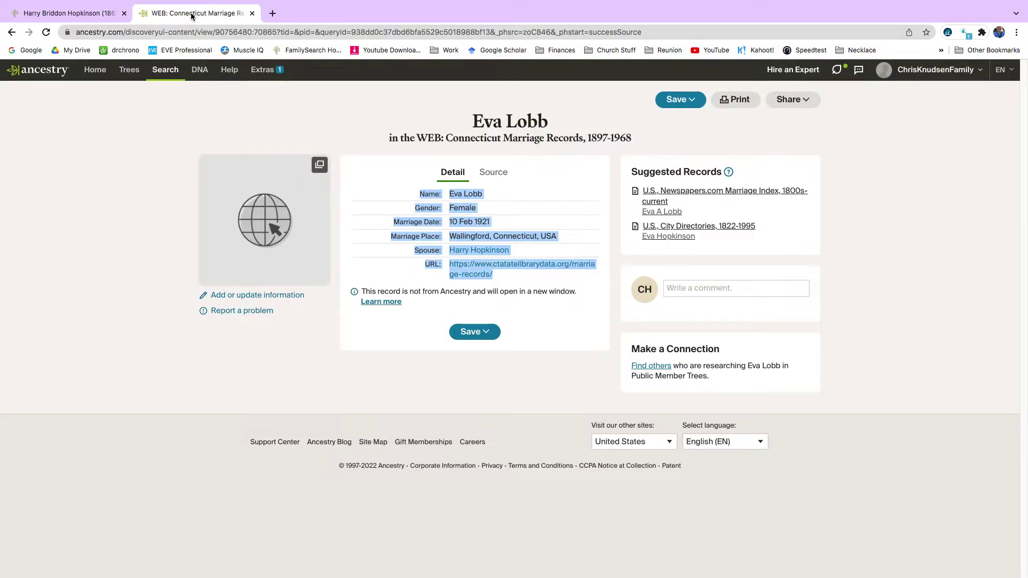
{"action": "left_click", "coordinate": [101, 14]}
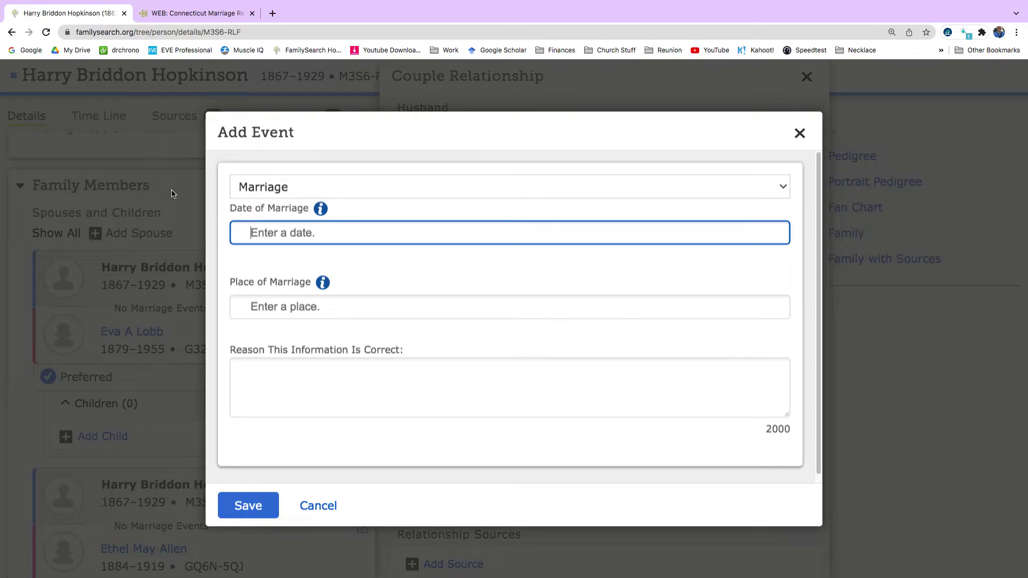
{"action": "type", "text": "10"}
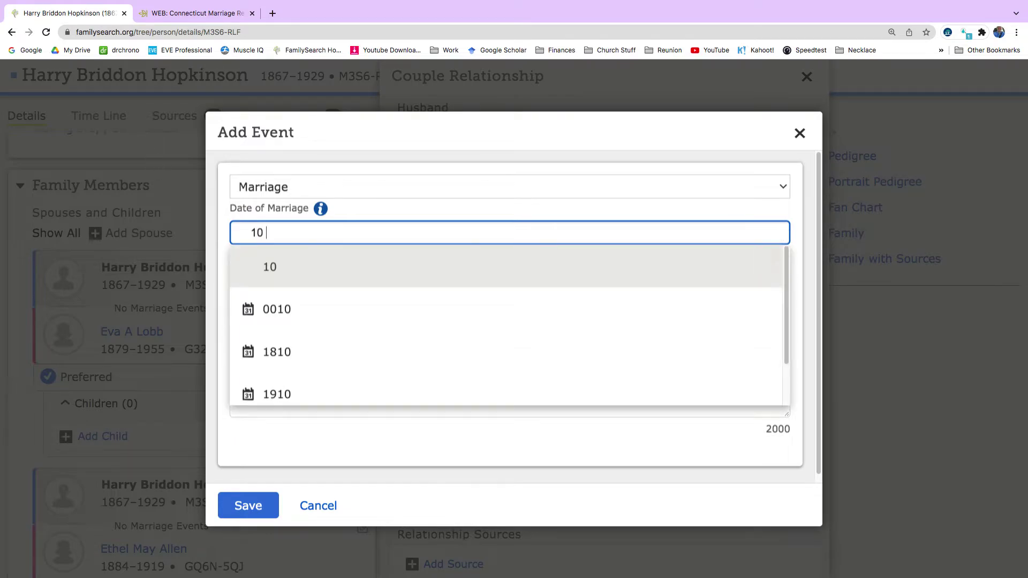
{"action": "type", "text": " Feb "}
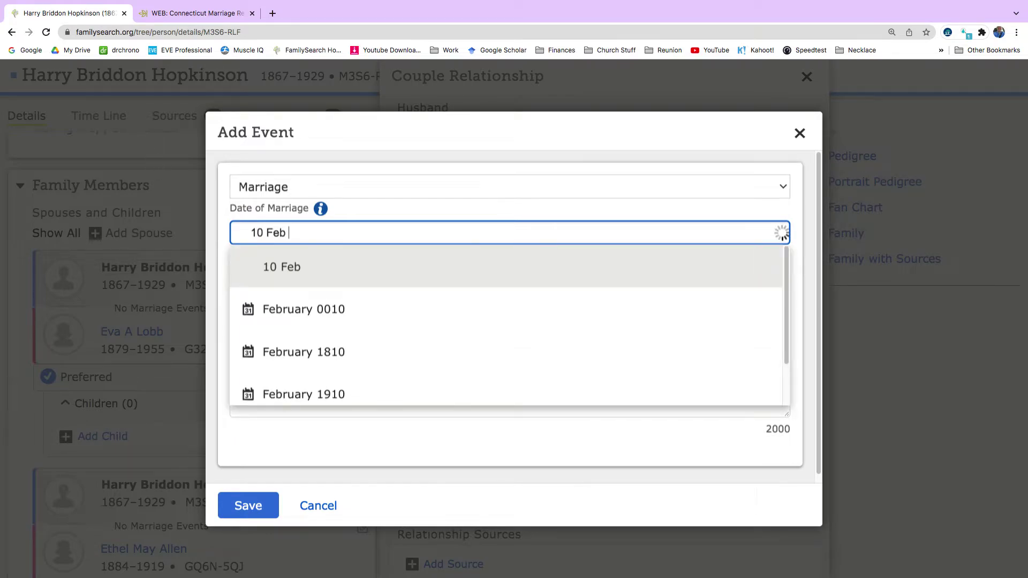
{"action": "type", "text": "1921"}
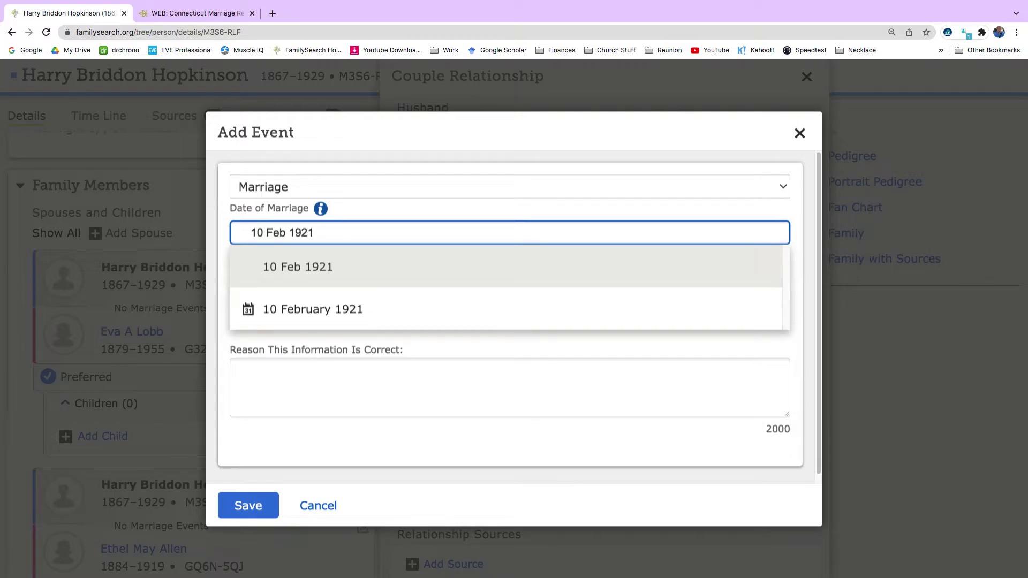
{"action": "left_click", "coordinate": [304, 309]}
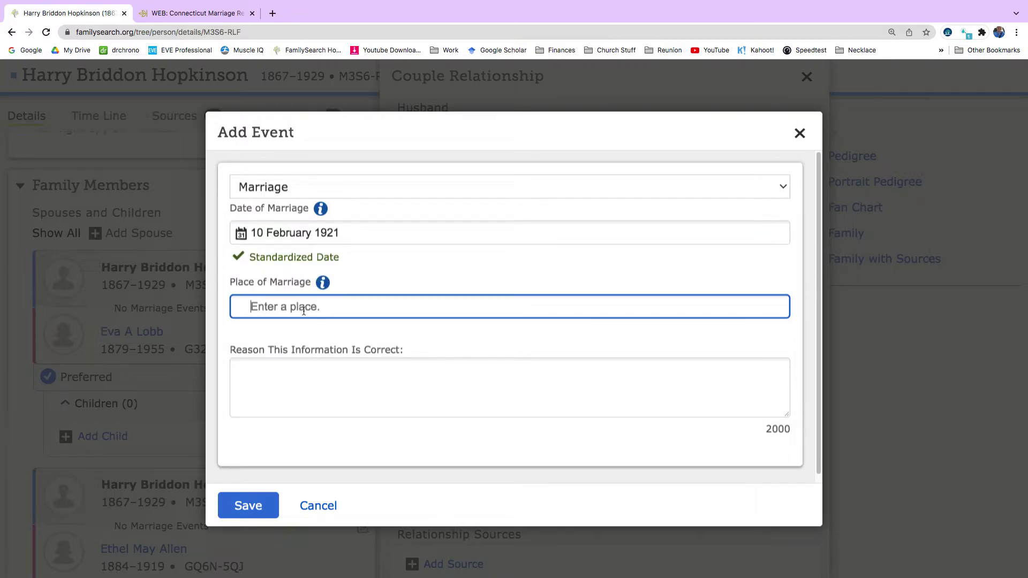
- Set the marriage place to Wallingford, New Haven, Connecticut, United States, save the event, and close the couple relationship
{"action": "left_click", "coordinate": [205, 16]}
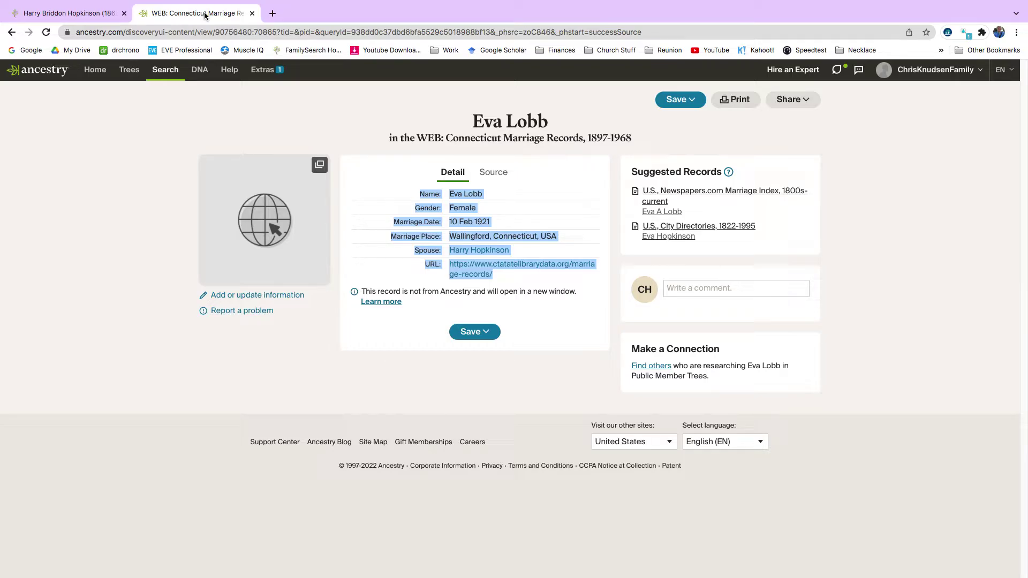
{"action": "left_click", "coordinate": [78, 10]}
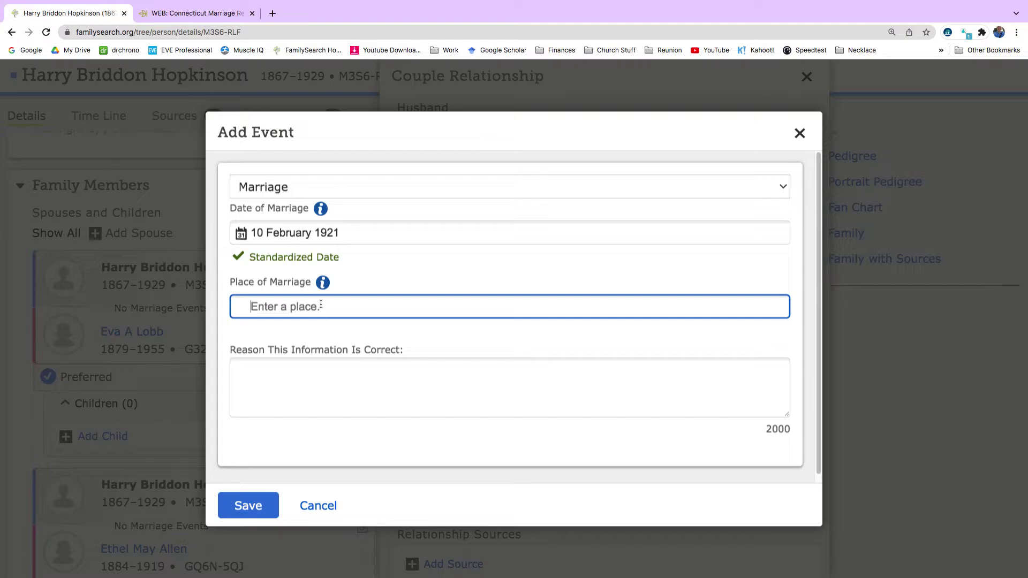
{"action": "type", "text": "Wallingford"}
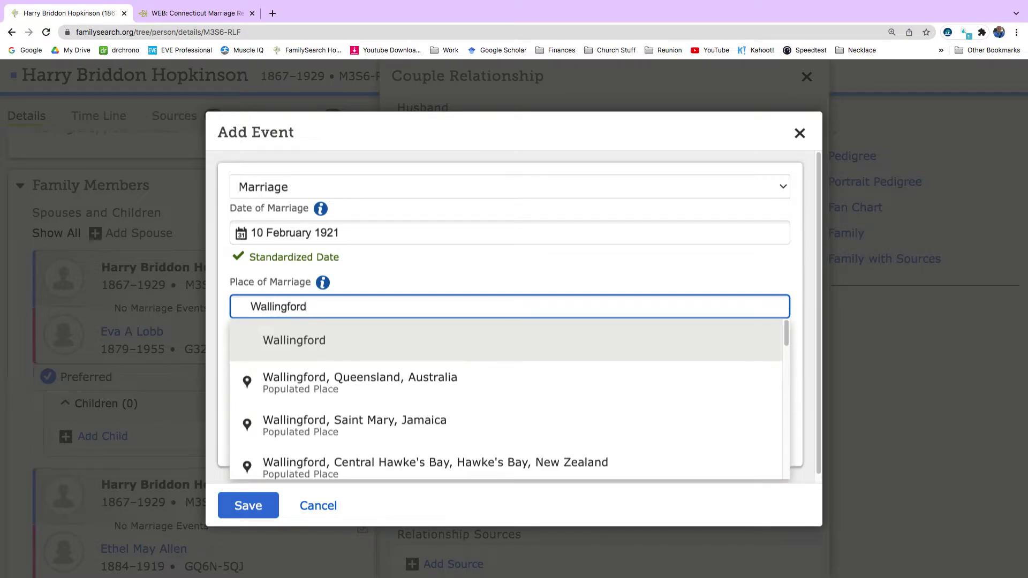
{"action": "type", "text": ", Conn"}
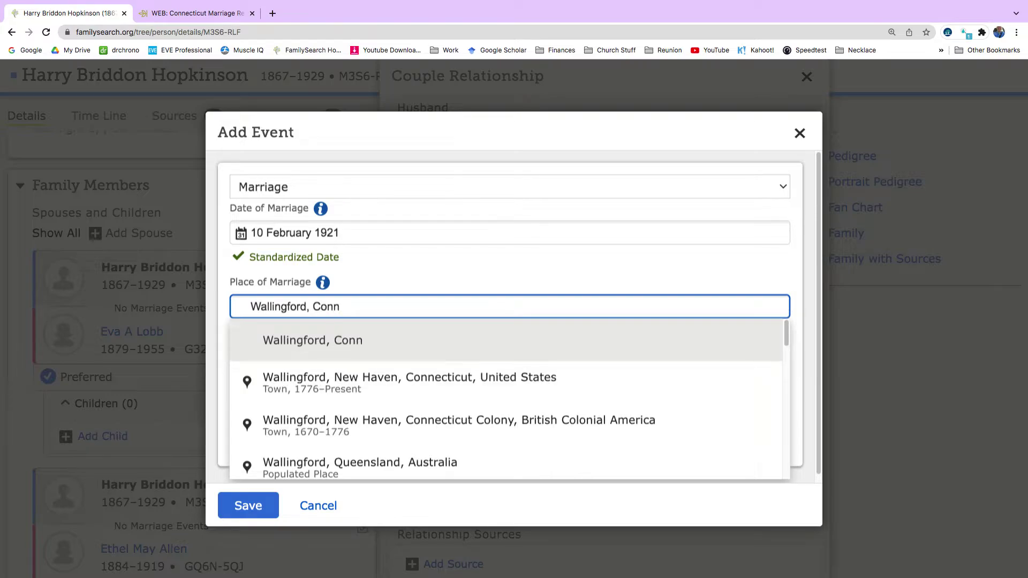
{"action": "left_click", "coordinate": [390, 378]}
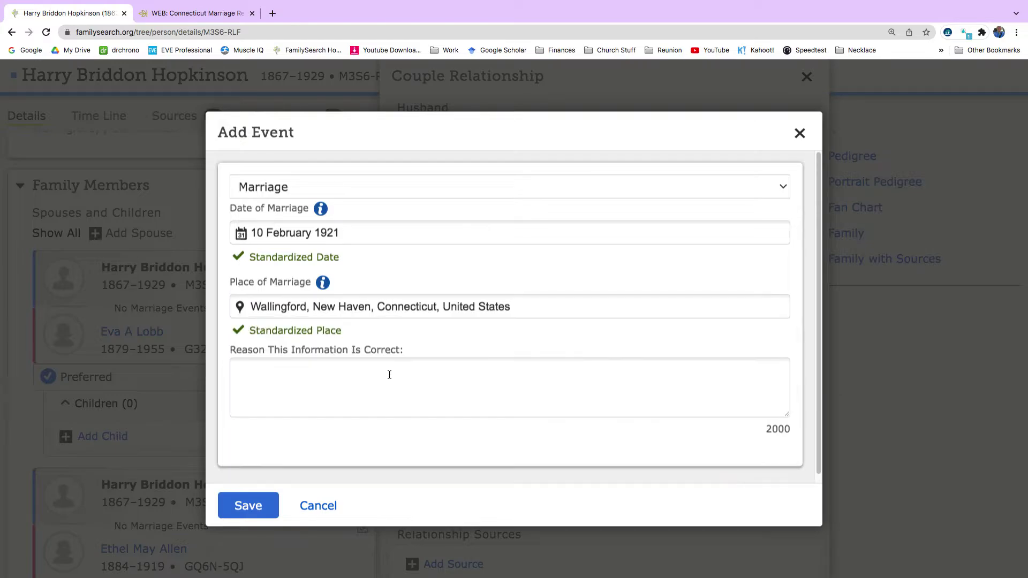
{"action": "left_click", "coordinate": [272, 497]}
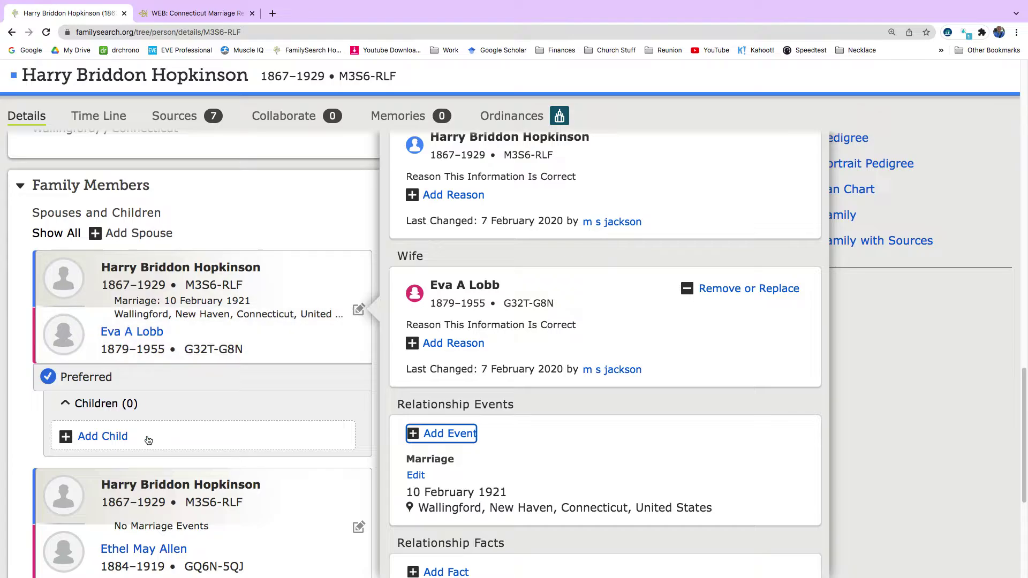
{"action": "scroll", "coordinate": [160, 460], "scroll_direction": "down", "scroll_amount": 2}
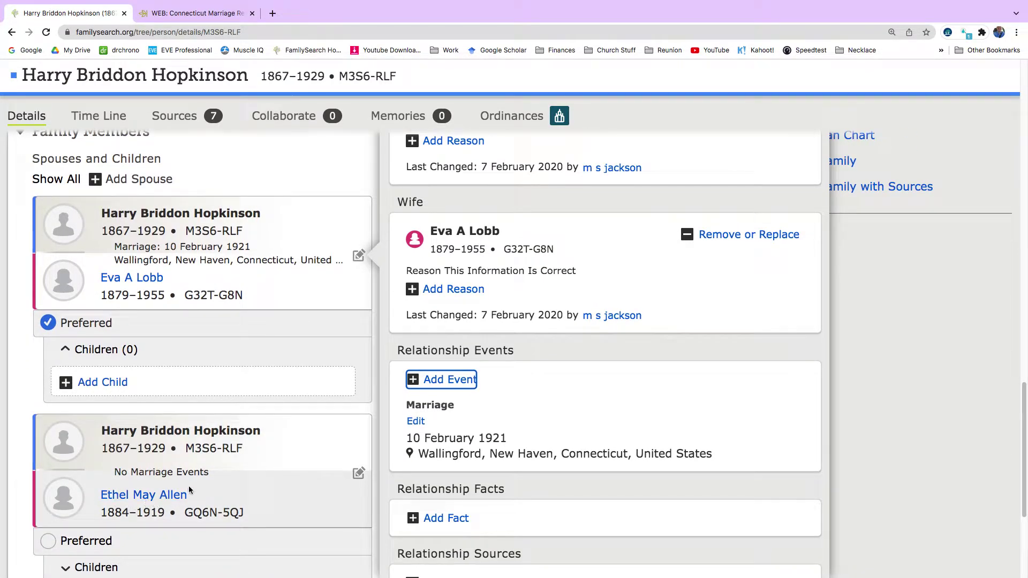
{"action": "left_click", "coordinate": [934, 358]}
- Search Ancestry for the husband's records from his FamilySearch profile
{"action": "scroll", "coordinate": [934, 358], "scroll_direction": "up", "scroll_amount": 5}
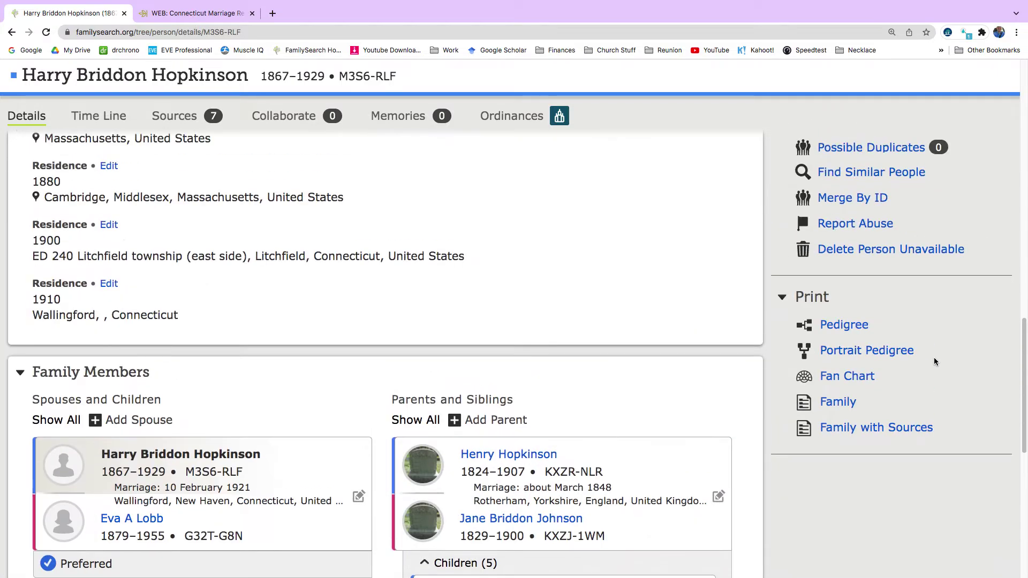
{"action": "scroll", "coordinate": [934, 357], "scroll_direction": "up", "scroll_amount": 10}
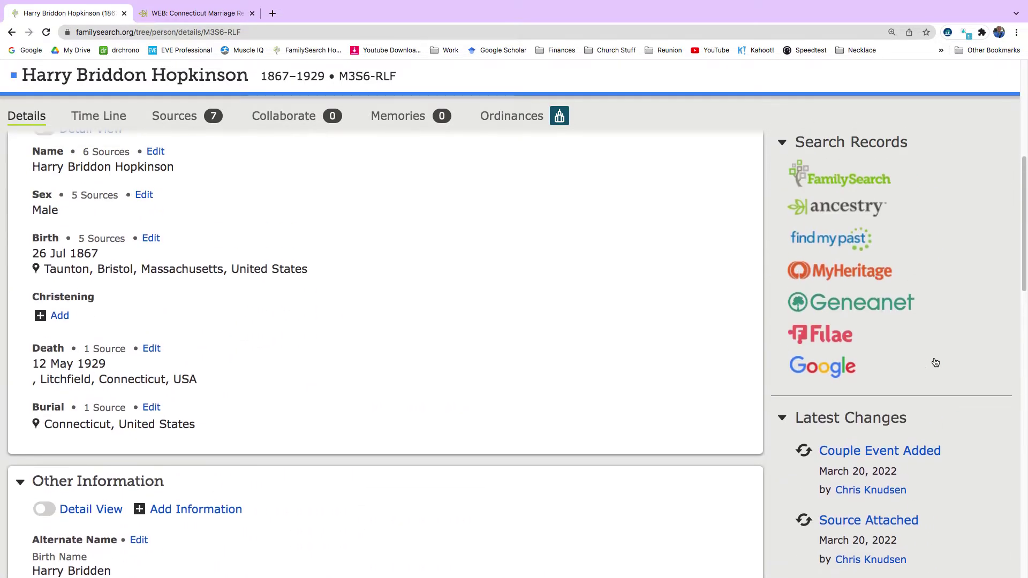
{"action": "scroll", "coordinate": [935, 363], "scroll_direction": "up", "scroll_amount": 3}
{"action": "left_click", "coordinate": [825, 354]}
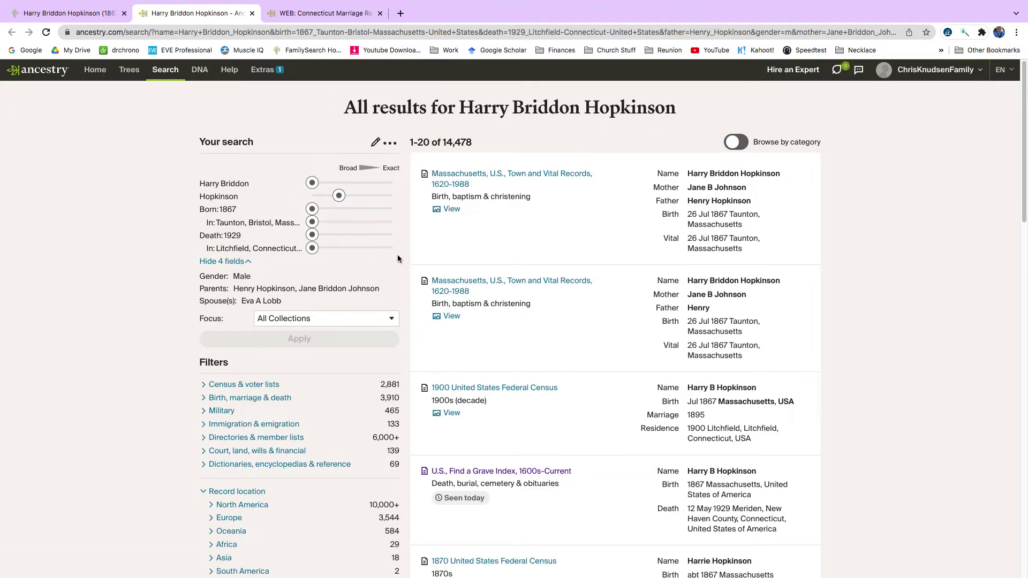
- Look through the Ancestry results for the husband and open his U.S., Newspapers.com Obituary Index, 1800s-current record
{"action": "scroll", "coordinate": [493, 271], "scroll_direction": "down", "scroll_amount": 4}
{"action": "scroll", "coordinate": [493, 274], "scroll_direction": "down", "scroll_amount": 3}
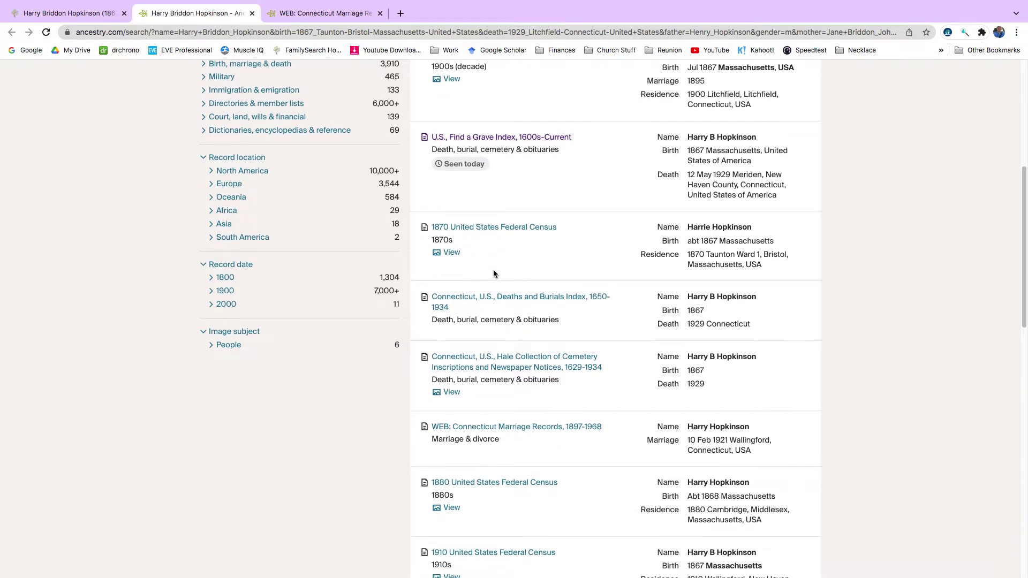
{"action": "scroll", "coordinate": [493, 273], "scroll_direction": "down", "scroll_amount": 2}
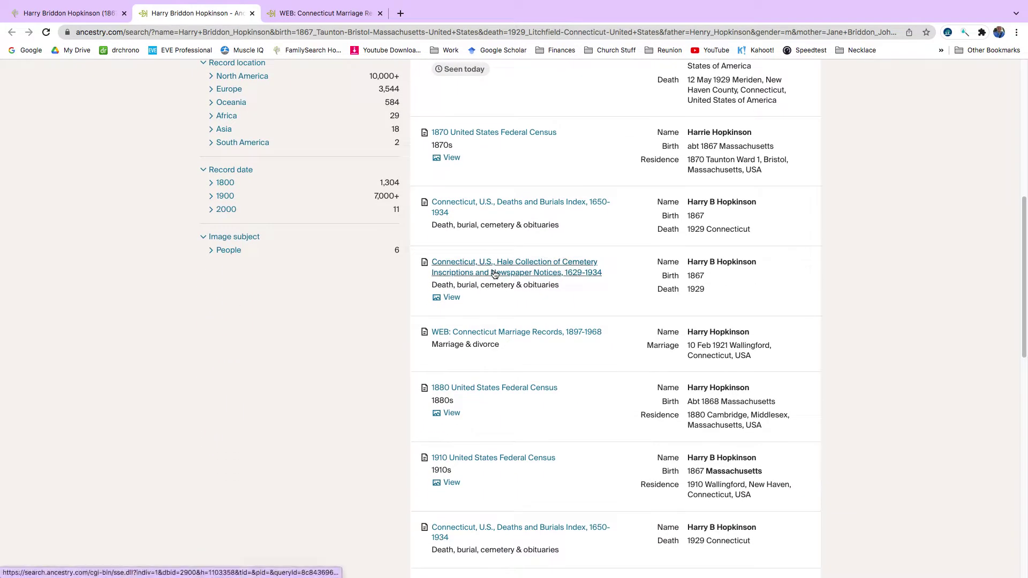
{"action": "mouse_move", "coordinate": [504, 334]}
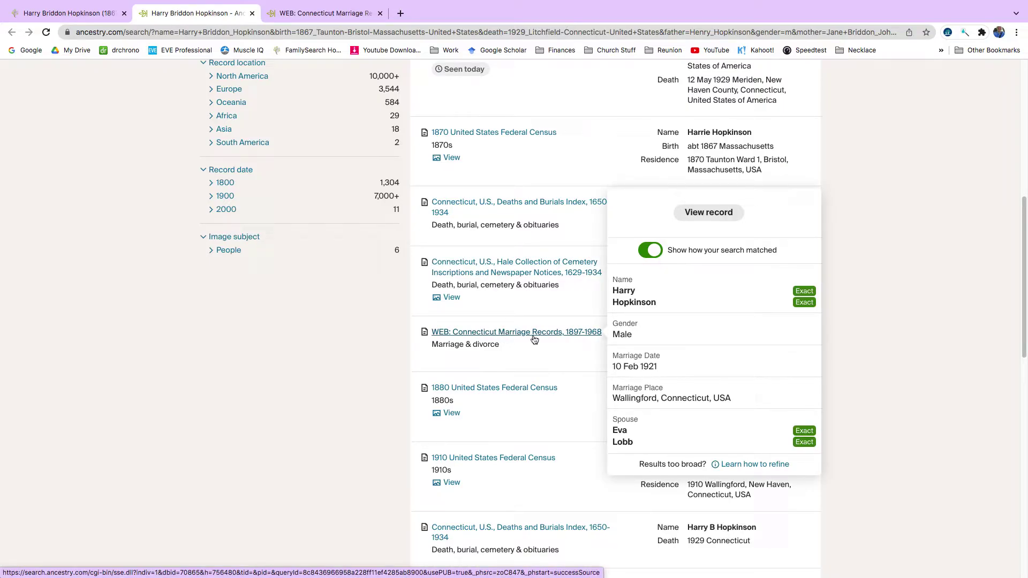
{"action": "scroll", "coordinate": [526, 340], "scroll_direction": "down", "scroll_amount": 3}
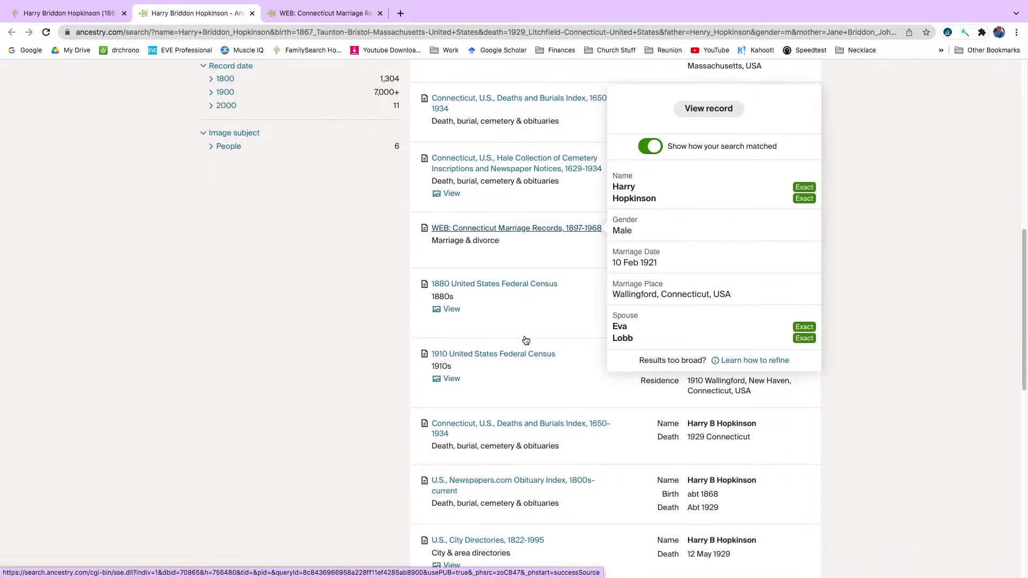
{"action": "scroll", "coordinate": [525, 340], "scroll_direction": "down", "scroll_amount": 3}
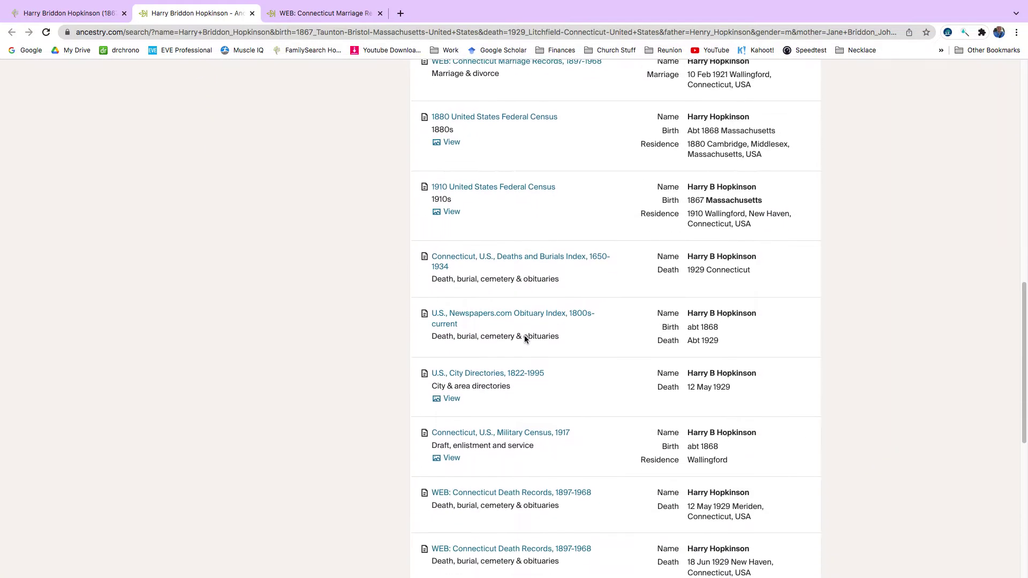
{"action": "scroll", "coordinate": [525, 336], "scroll_direction": "down", "scroll_amount": 3}
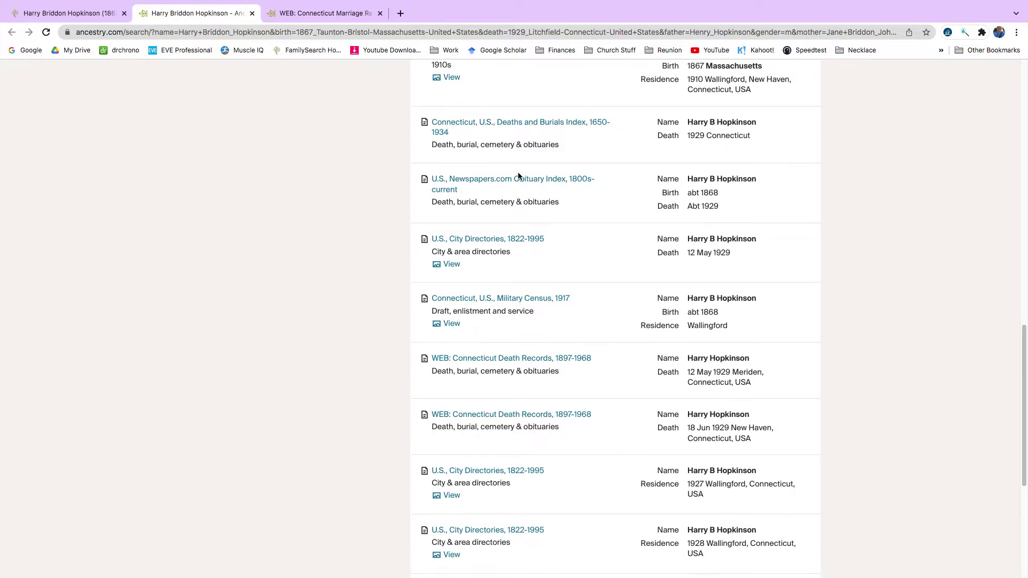
{"action": "mouse_move", "coordinate": [519, 178]}
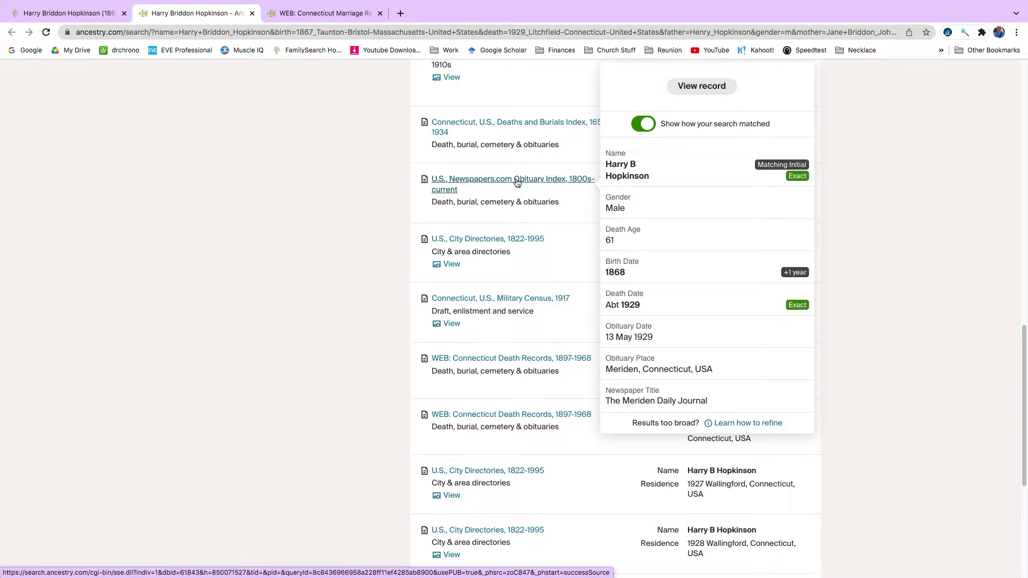
{"action": "left_click", "coordinate": [516, 184]}
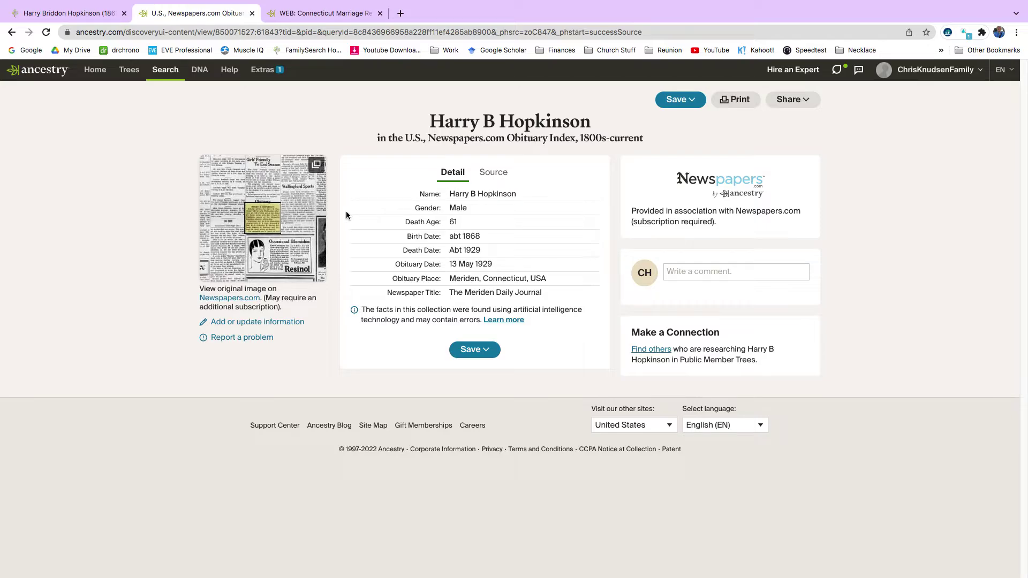
- Open the original newspaper page of the 13 May 1929 obituary and read it through to its continuation in the next column
{"action": "left_click", "coordinate": [258, 217]}
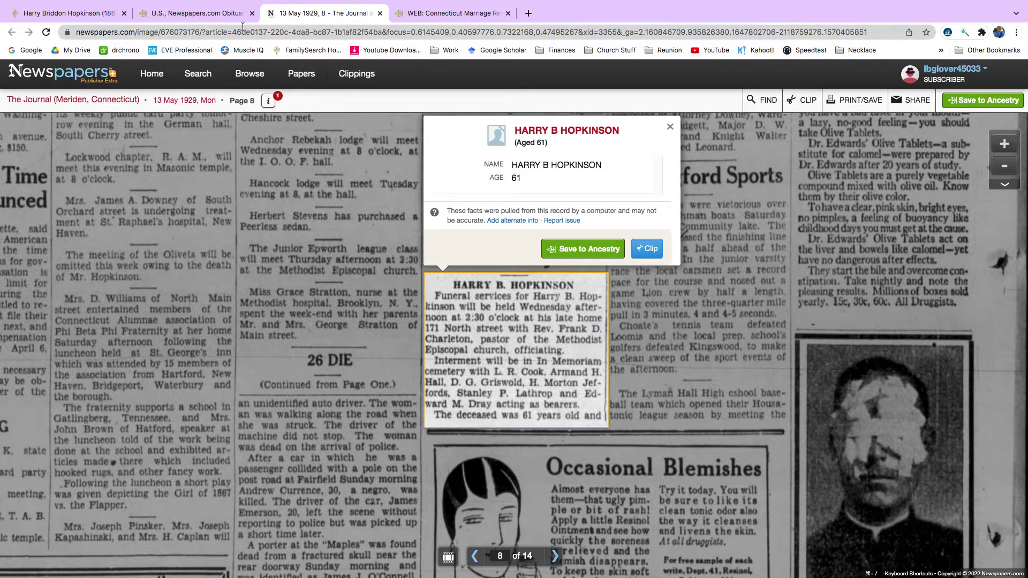
{"action": "left_click", "coordinate": [186, 15]}
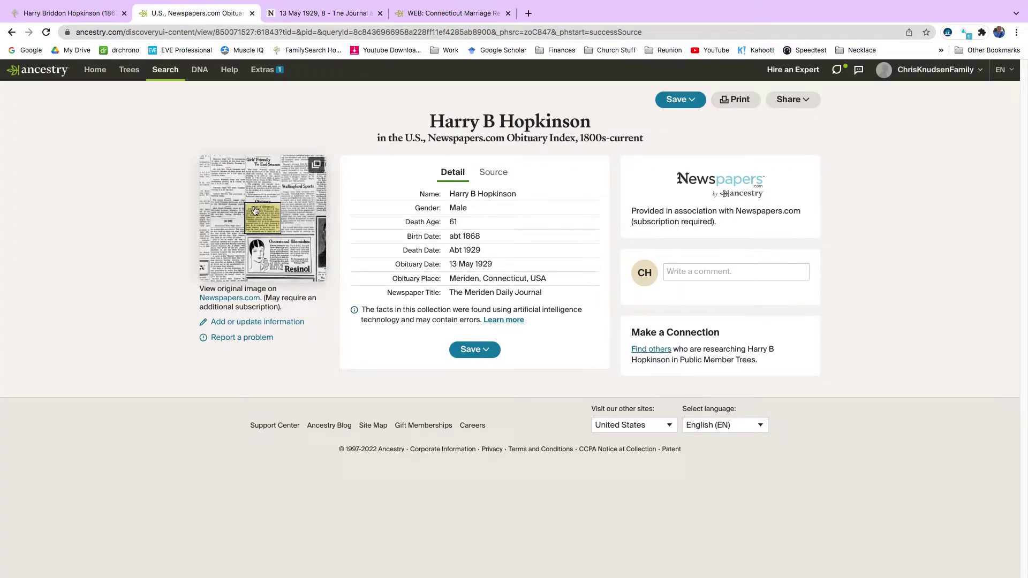
{"action": "left_click", "coordinate": [301, 15]}
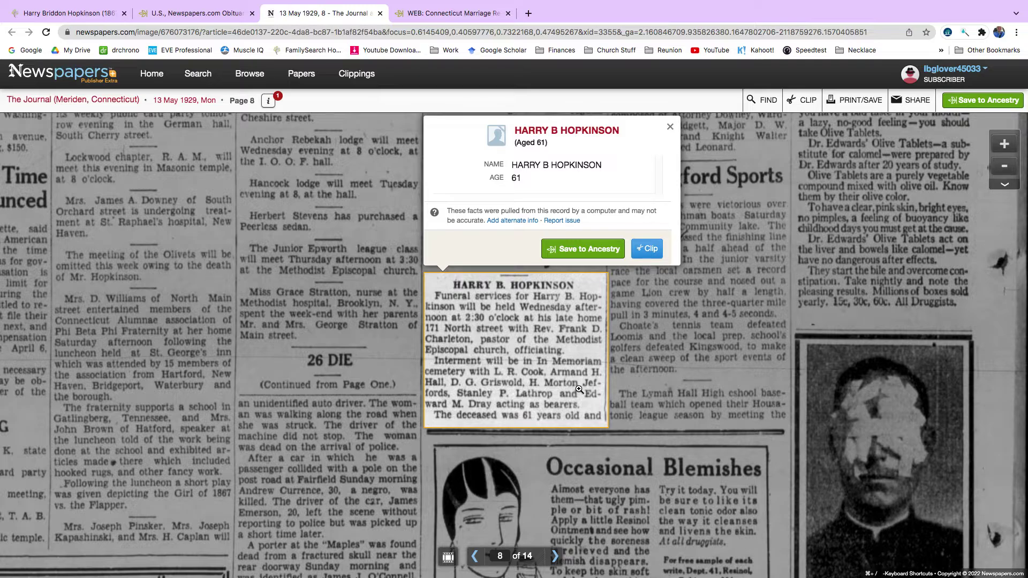
{"action": "left_click", "coordinate": [671, 129]}
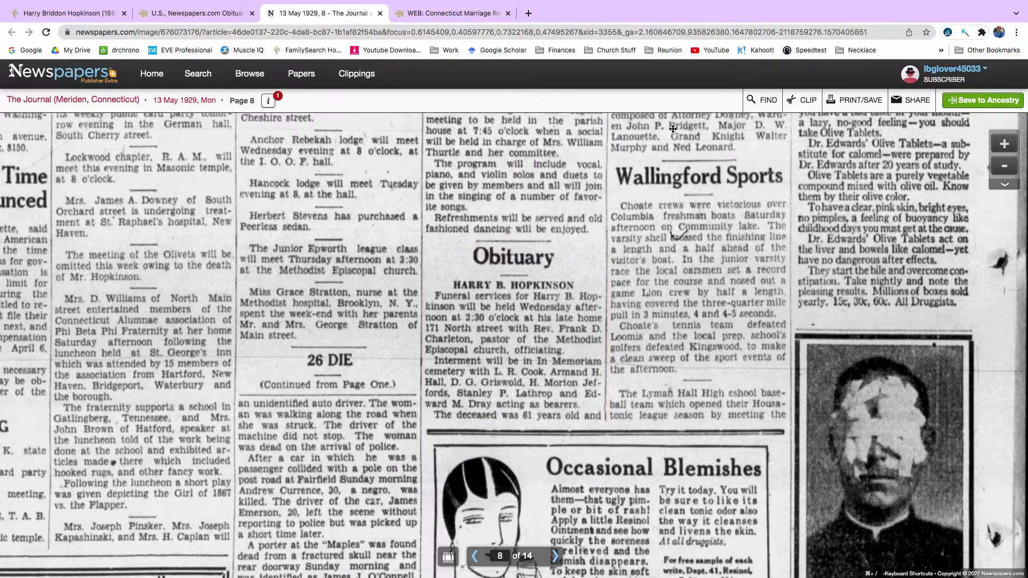
{"action": "left_click_drag", "start_coordinate": [682, 213], "coordinate": [638, 339]}
{"action": "left_click_drag", "start_coordinate": [646, 239], "coordinate": [647, 381]}
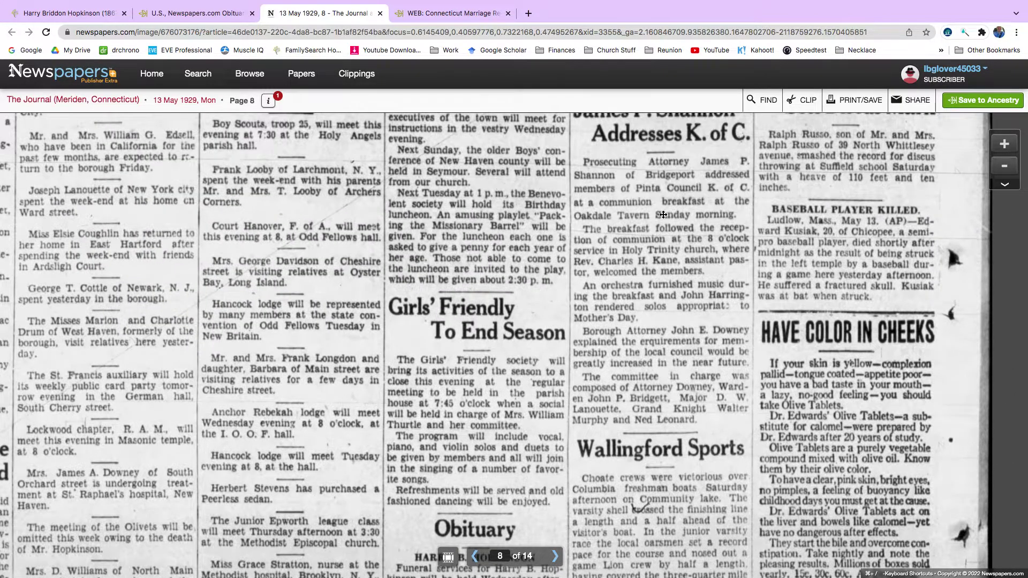
{"action": "left_click_drag", "start_coordinate": [664, 208], "coordinate": [674, 365]}
{"action": "left_click_drag", "start_coordinate": [672, 229], "coordinate": [659, 351]}
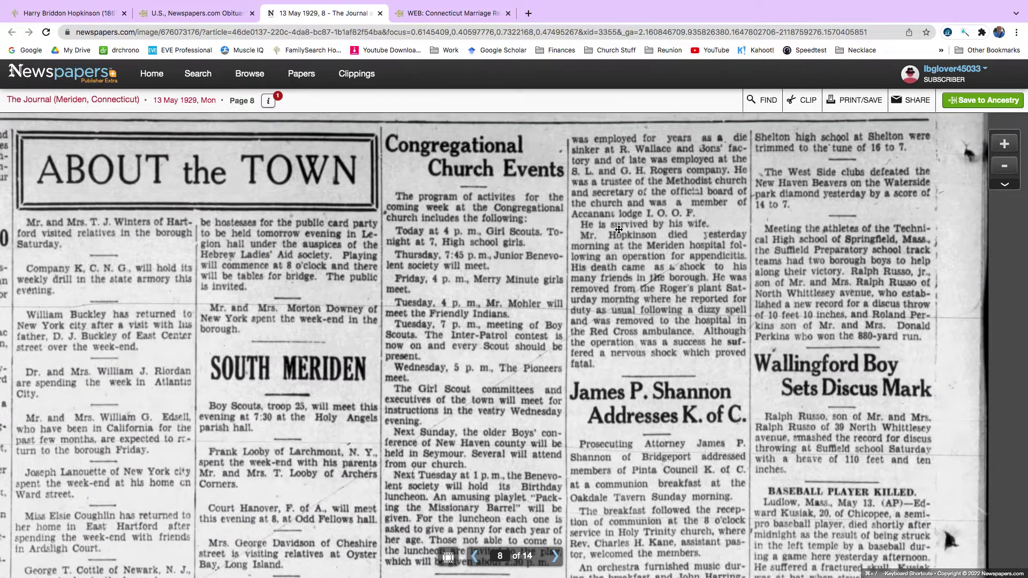
- Finish reading the obituary's continuation and close the newspaper page and the Connecticut marriage record
{"action": "left_click_drag", "start_coordinate": [618, 229], "coordinate": [613, 277]}
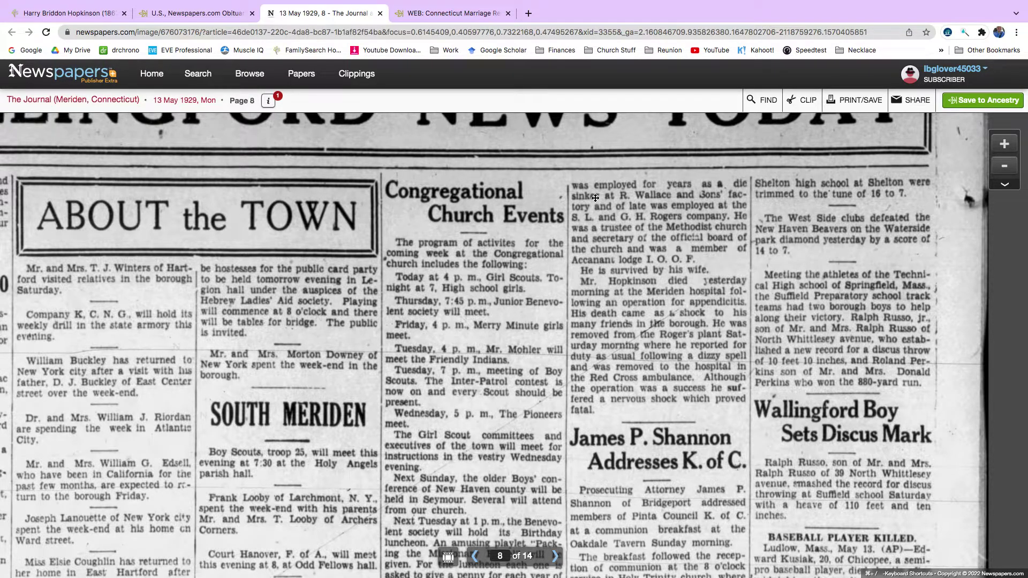
{"action": "scroll", "coordinate": [595, 218], "scroll_direction": "up", "scroll_amount": 4}
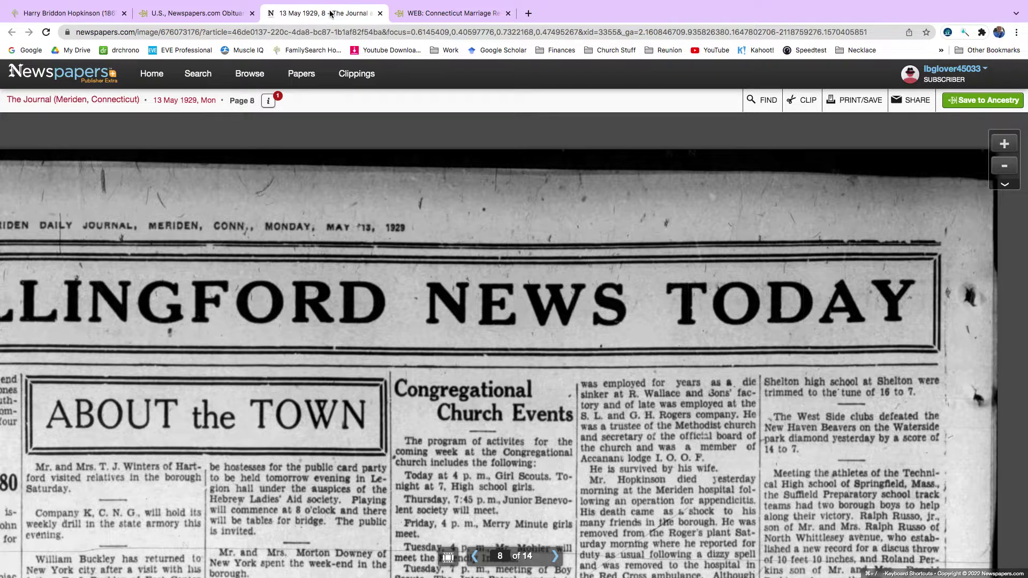
{"action": "left_click", "coordinate": [91, 15]}
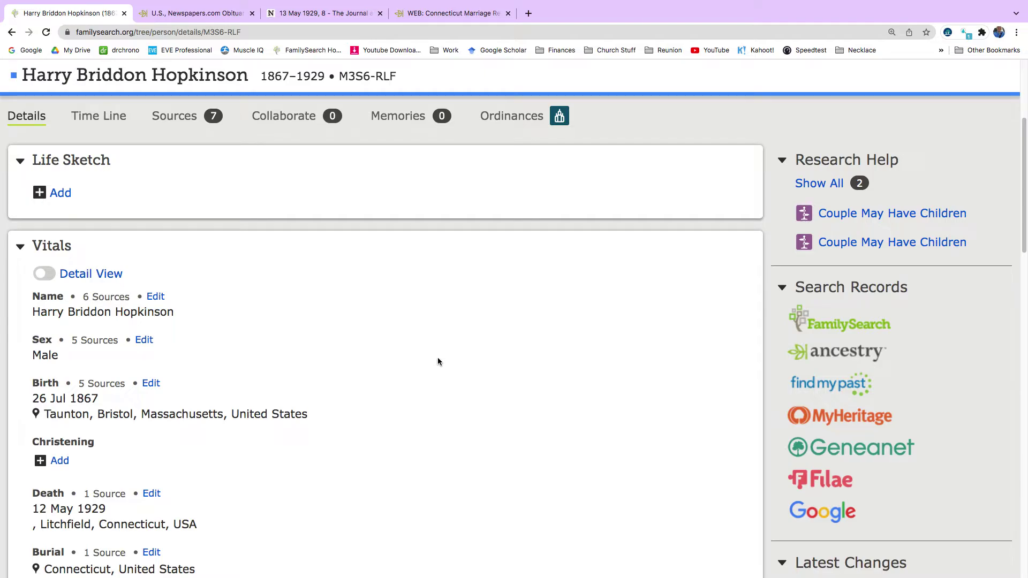
{"action": "left_click", "coordinate": [187, 13]}
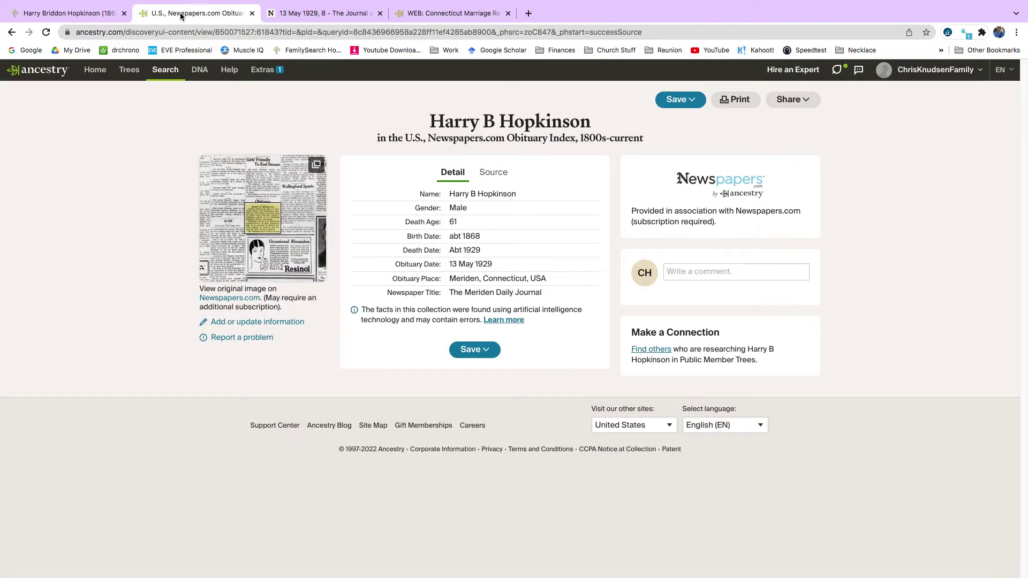
{"action": "left_click", "coordinate": [313, 13]}
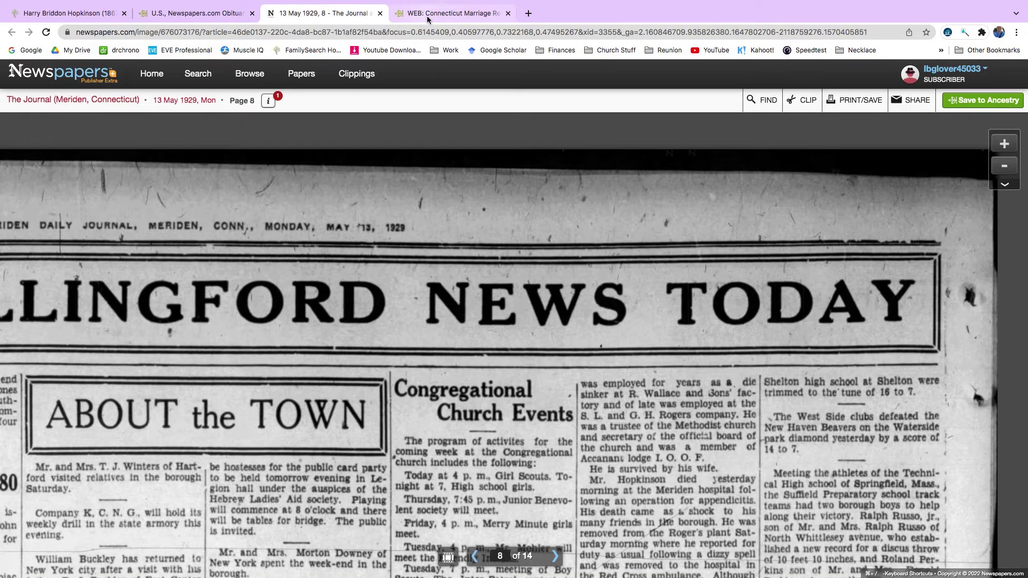
{"action": "left_click", "coordinate": [455, 14]}
{"action": "left_click", "coordinate": [509, 13]}
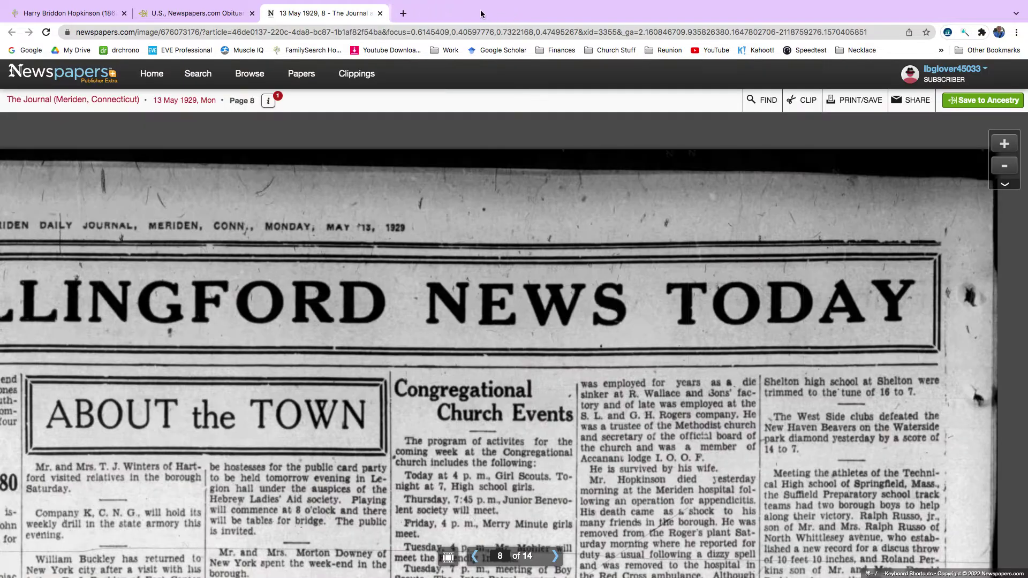
{"action": "left_click", "coordinate": [380, 13]}
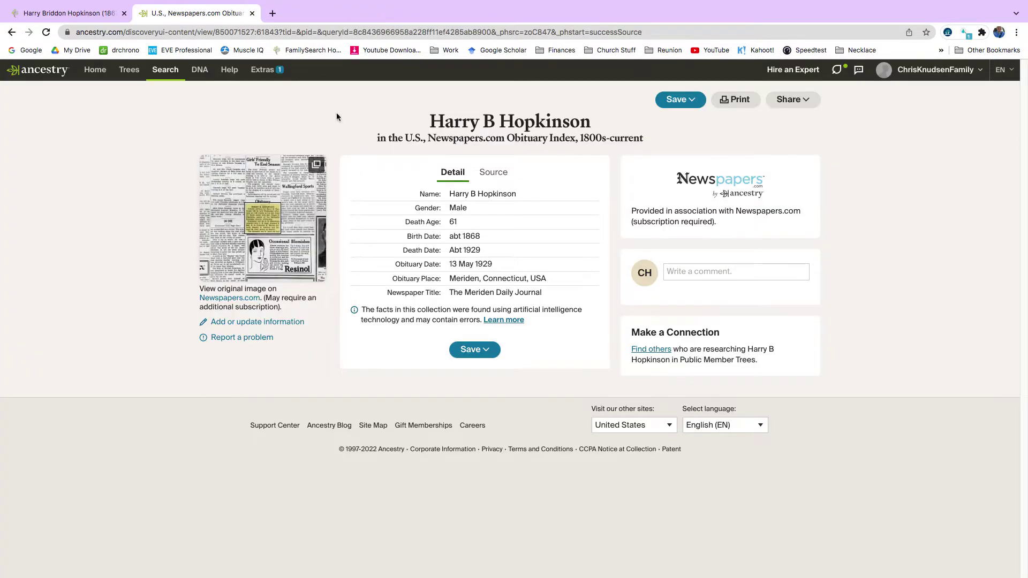
- From the Ancestry results, open the husband's Massachusetts birth record and its suggested U.S., Newspapers.com Marriage Index, 1800s-current record
{"action": "left_click", "coordinate": [11, 32]}
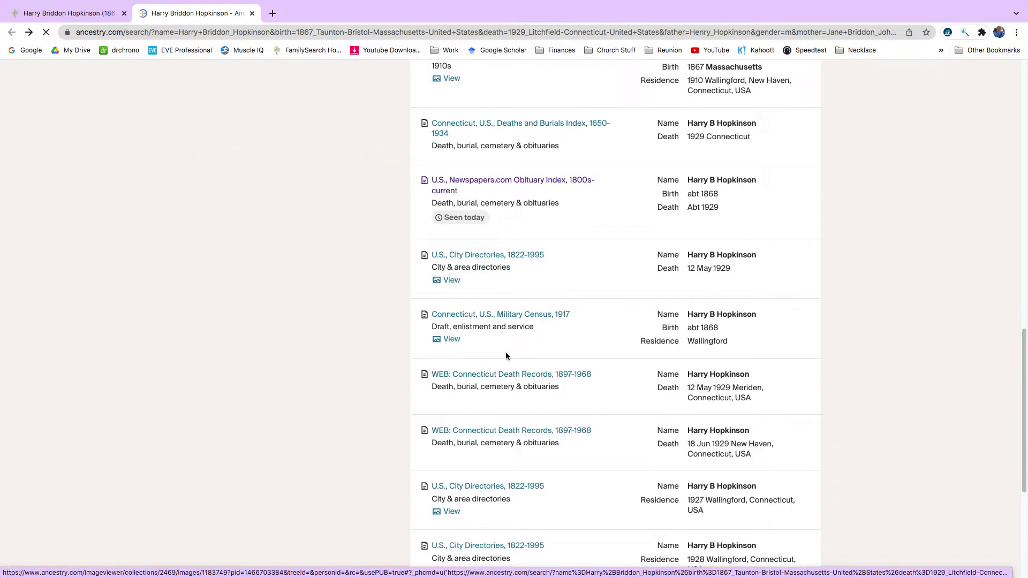
{"action": "scroll", "coordinate": [506, 356], "scroll_direction": "up", "scroll_amount": 6}
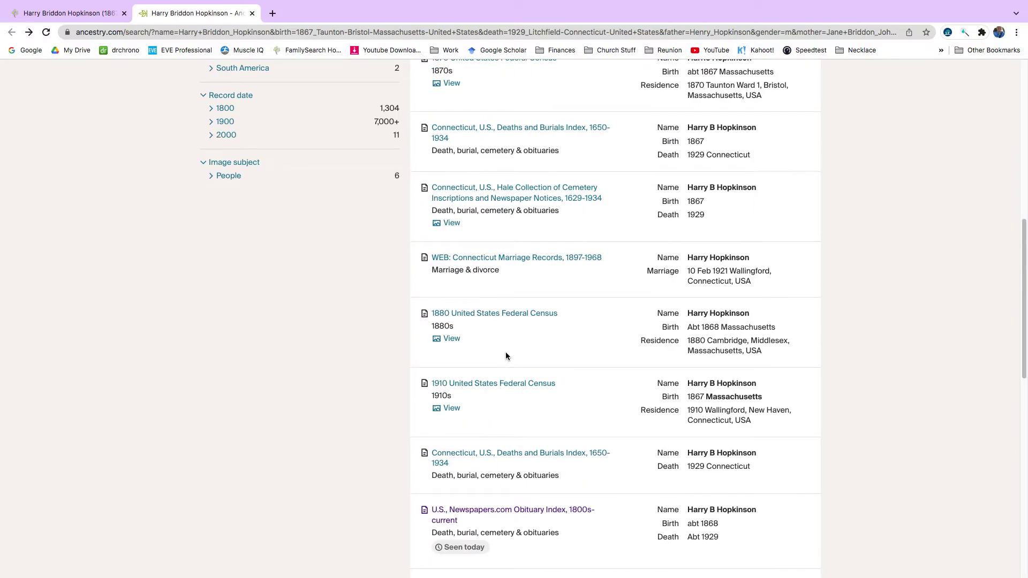
{"action": "scroll", "coordinate": [528, 186], "scroll_direction": "up", "scroll_amount": 3}
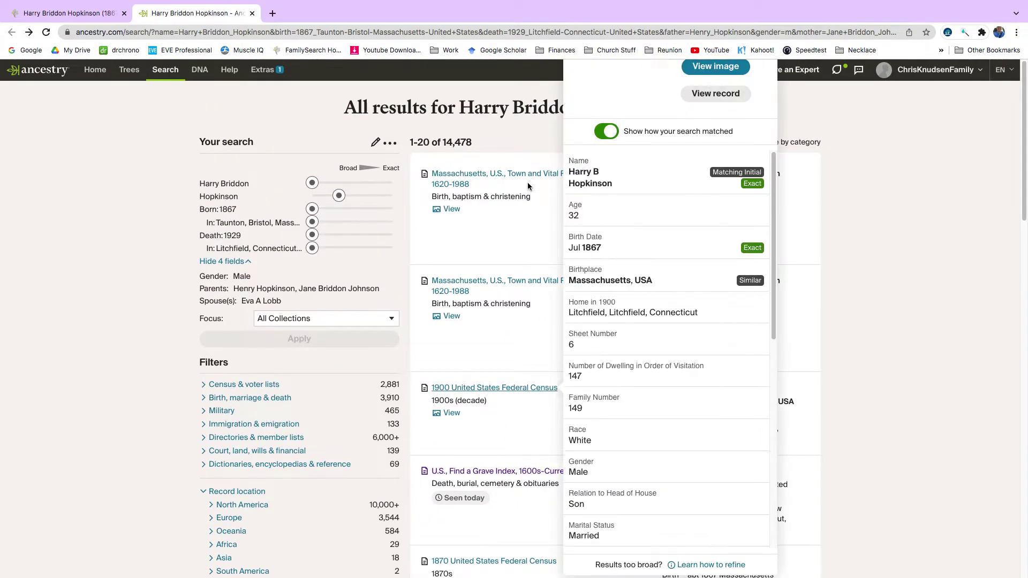
{"action": "mouse_move", "coordinate": [514, 283]}
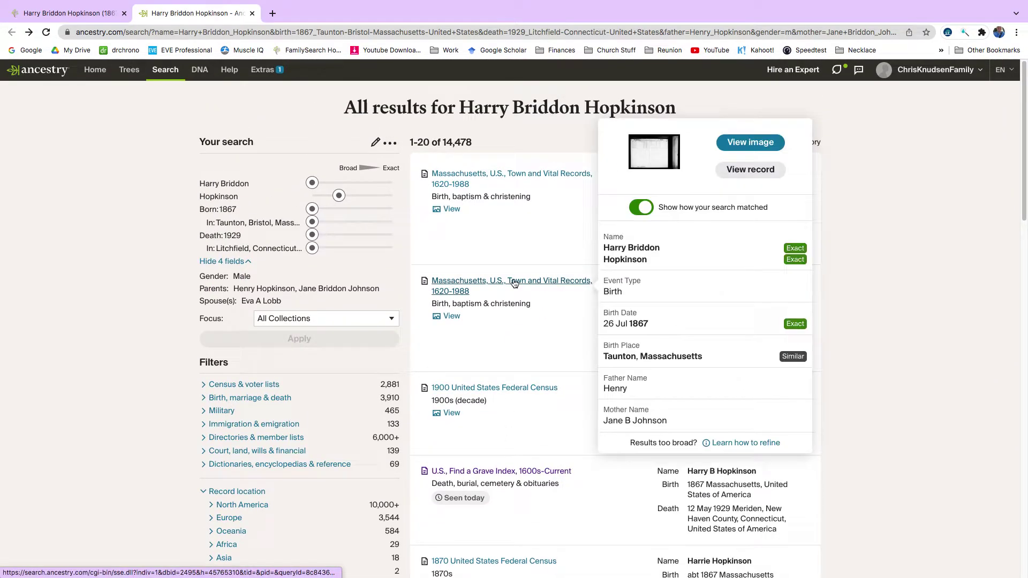
{"action": "left_click", "coordinate": [491, 176]}
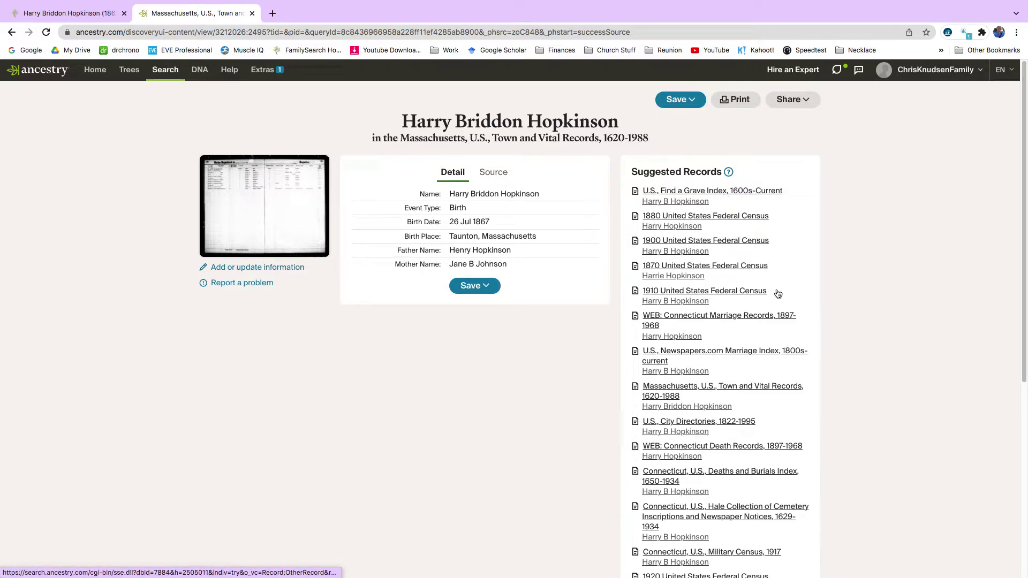
{"action": "left_click", "coordinate": [703, 353]}
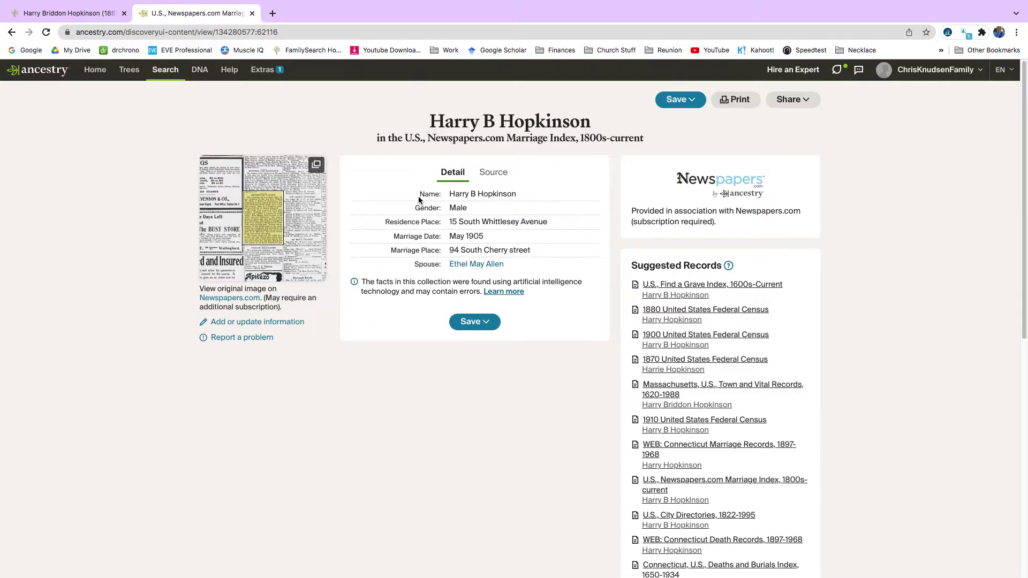
- Capture the May 1905 marriage record's details with RecordSeek and save the source for attaching later
{"action": "left_click_drag", "start_coordinate": [420, 196], "coordinate": [542, 262]}
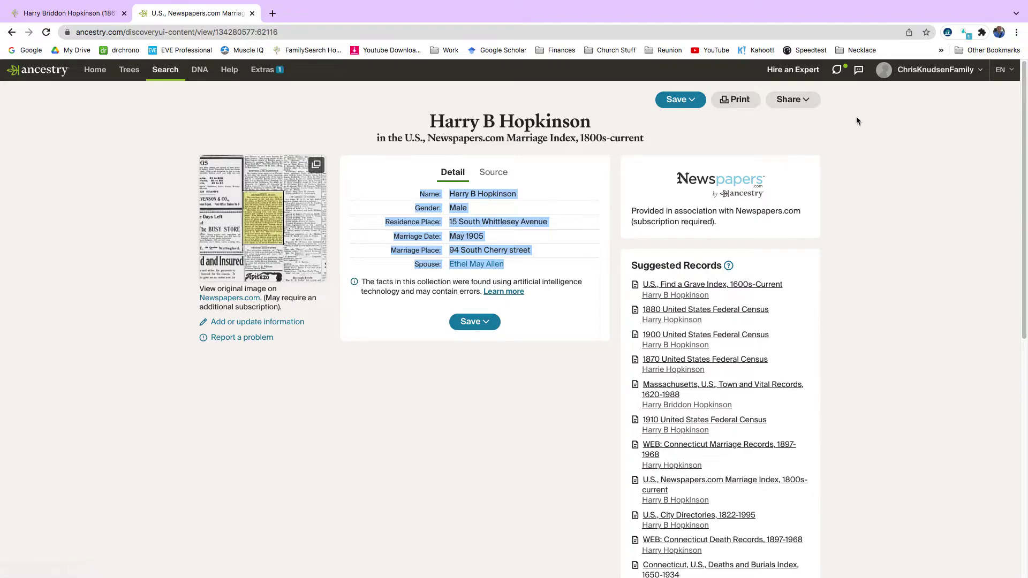
{"action": "left_click", "coordinate": [948, 32]}
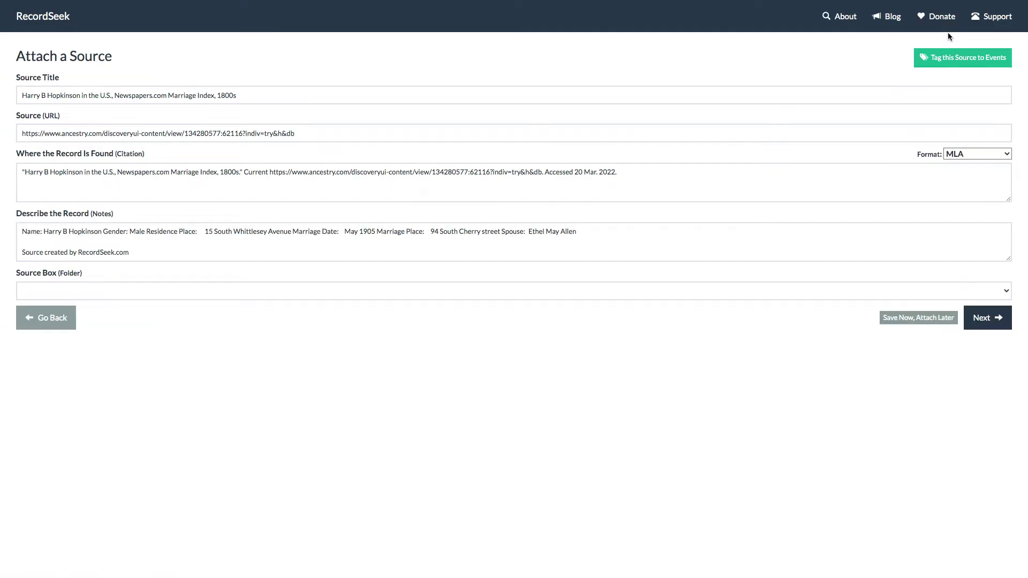
{"action": "left_click", "coordinate": [915, 318]}
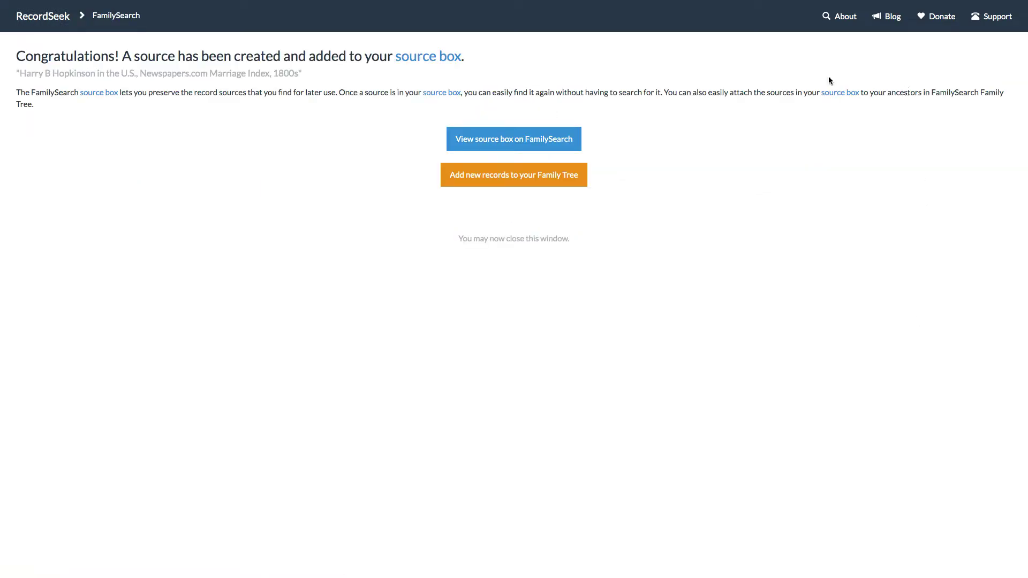
{"action": "left_click", "coordinate": [7, 19]}
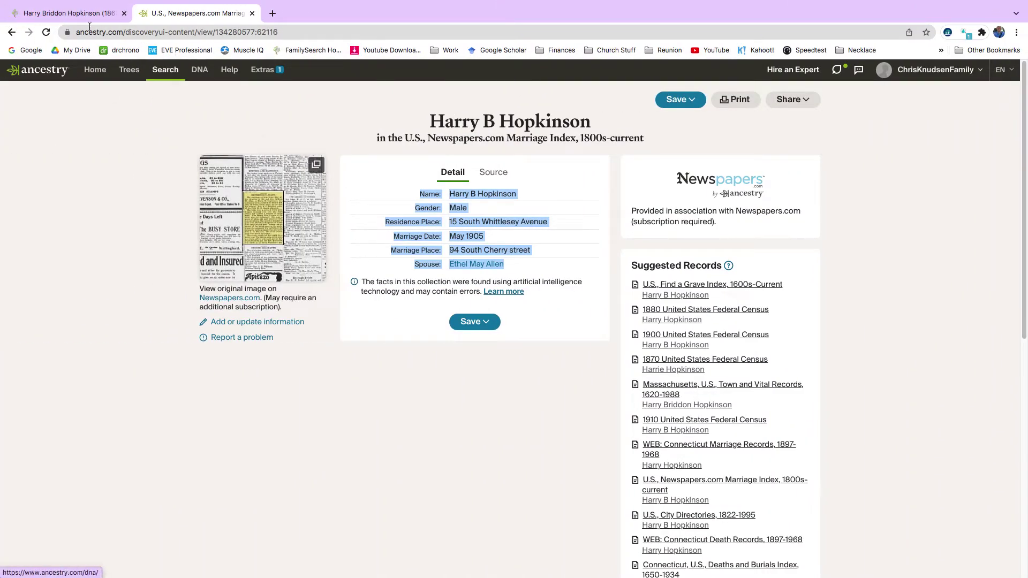
- Close the unresponsive FamilySearch profile page and open the FamilySearch home page in a new tab
{"action": "left_click", "coordinate": [70, 13]}
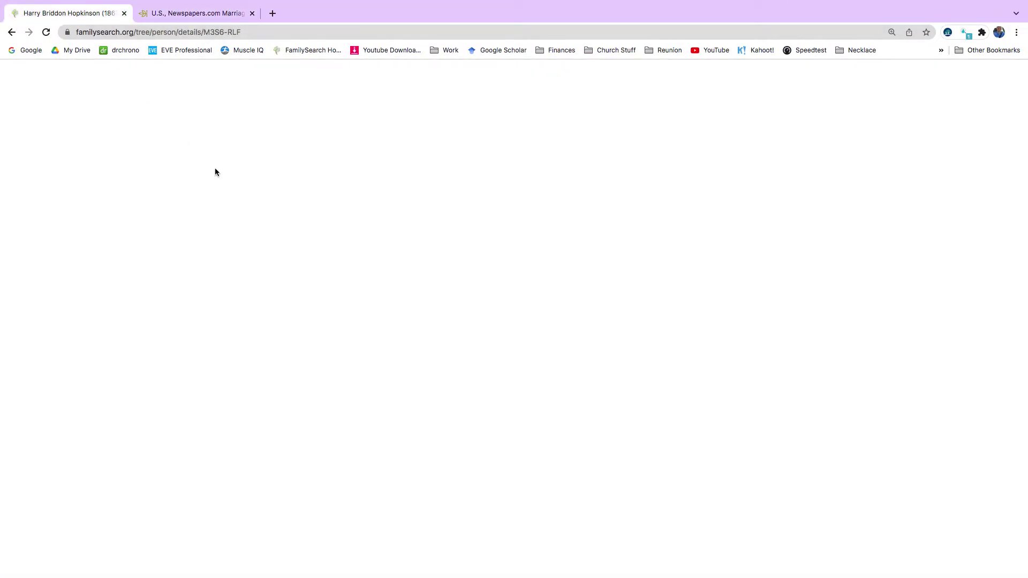
{"action": "left_click", "coordinate": [46, 34]}
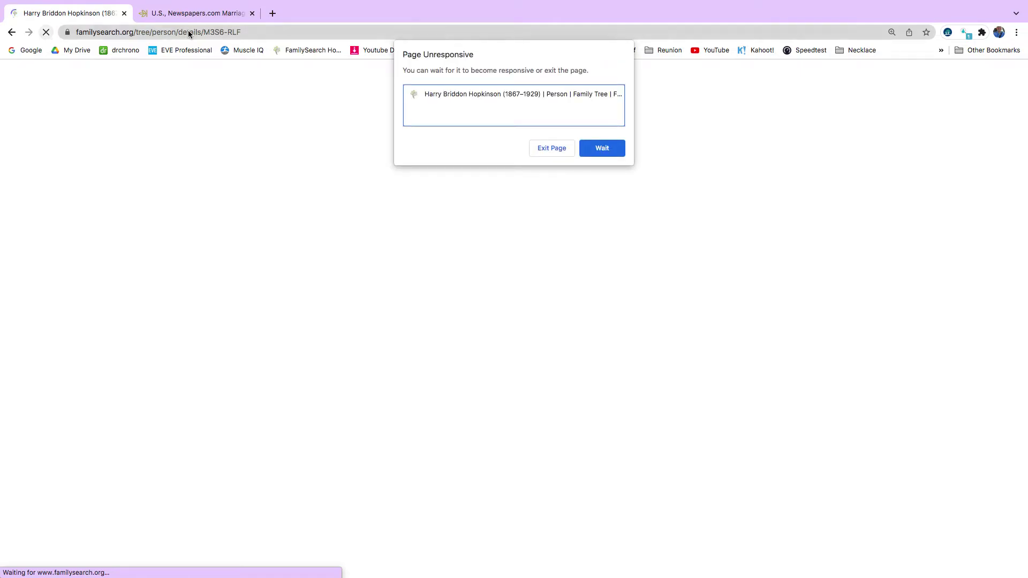
{"action": "left_click", "coordinate": [554, 152]}
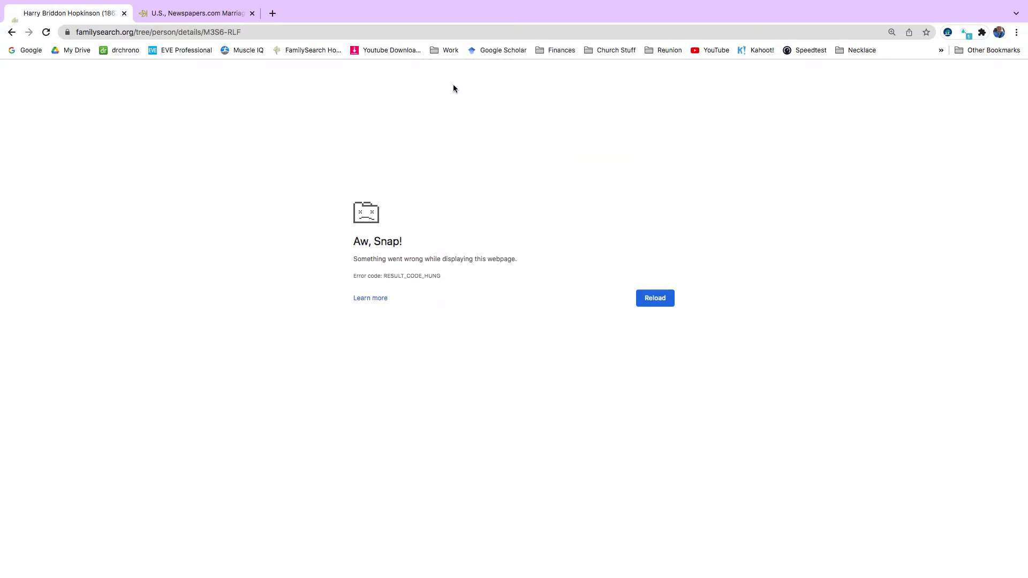
{"action": "left_click", "coordinate": [125, 14]}
{"action": "left_click", "coordinate": [152, 13]}
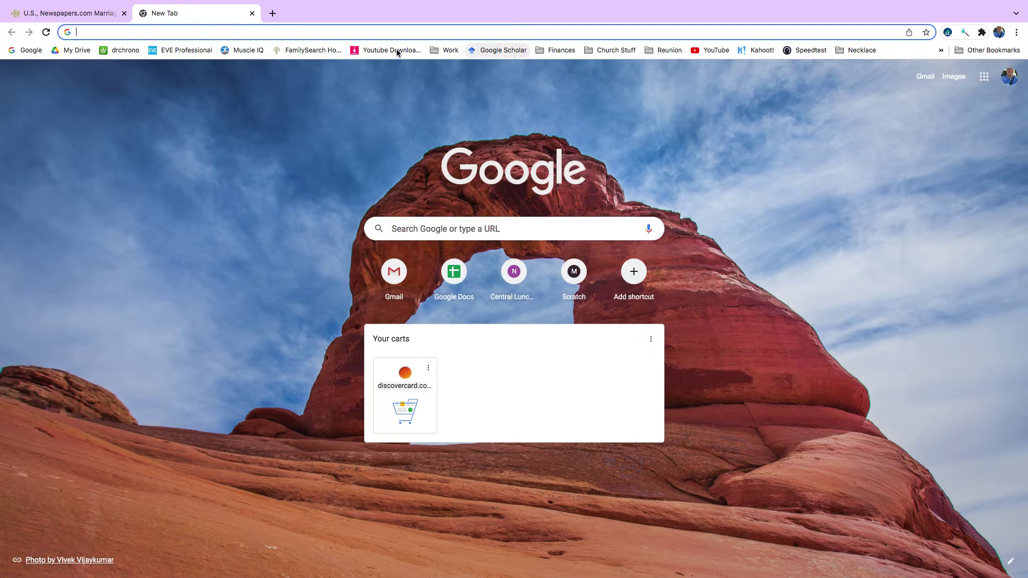
{"action": "left_click", "coordinate": [285, 52]}
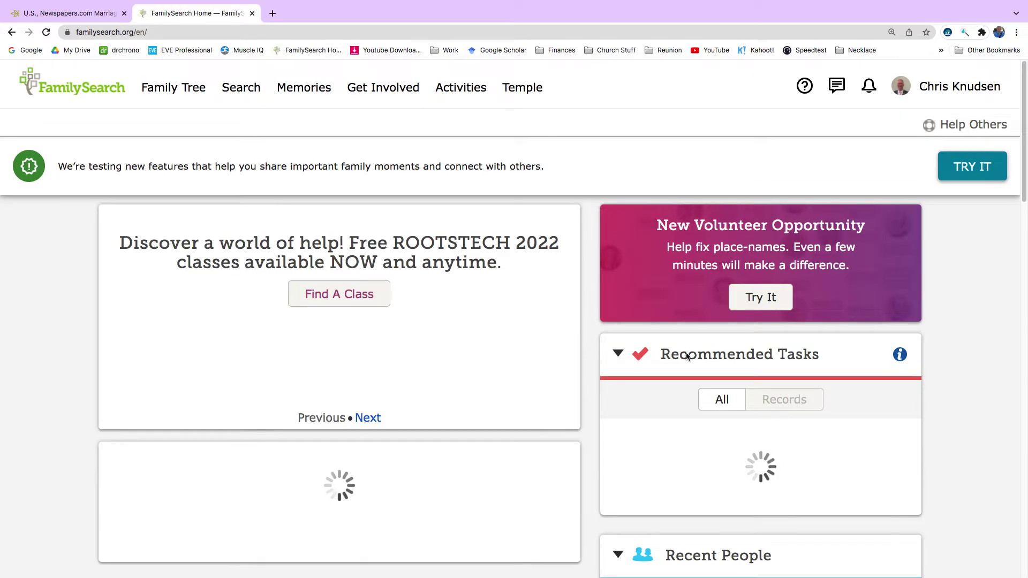
- Find the husband among the recently viewed people and open his person page
{"action": "scroll", "coordinate": [684, 356], "scroll_direction": "down", "scroll_amount": 7}
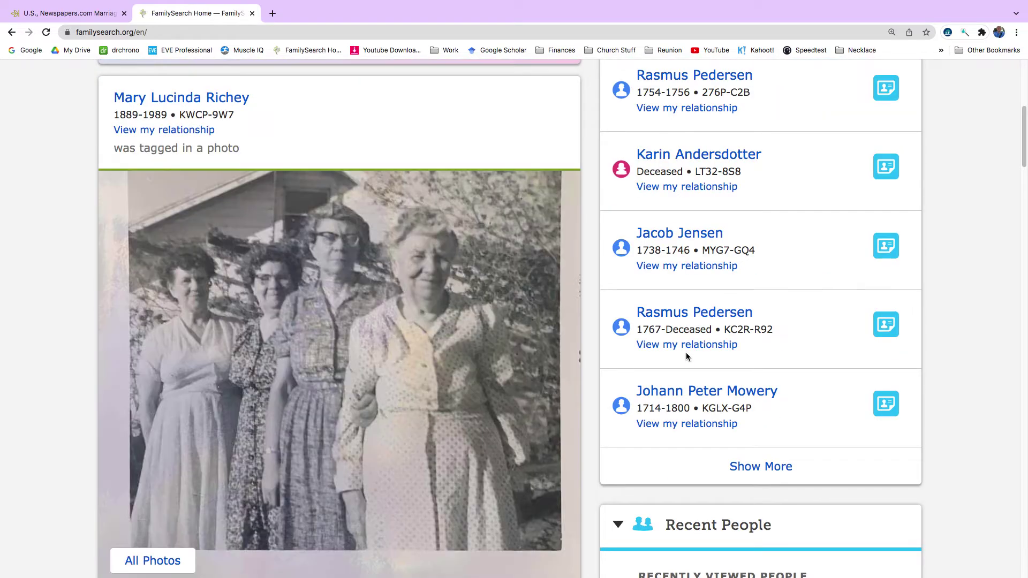
{"action": "scroll", "coordinate": [687, 357], "scroll_direction": "up", "scroll_amount": 4}
{"action": "scroll", "coordinate": [688, 357], "scroll_direction": "down", "scroll_amount": 4}
{"action": "scroll", "coordinate": [687, 356], "scroll_direction": "down", "scroll_amount": 4}
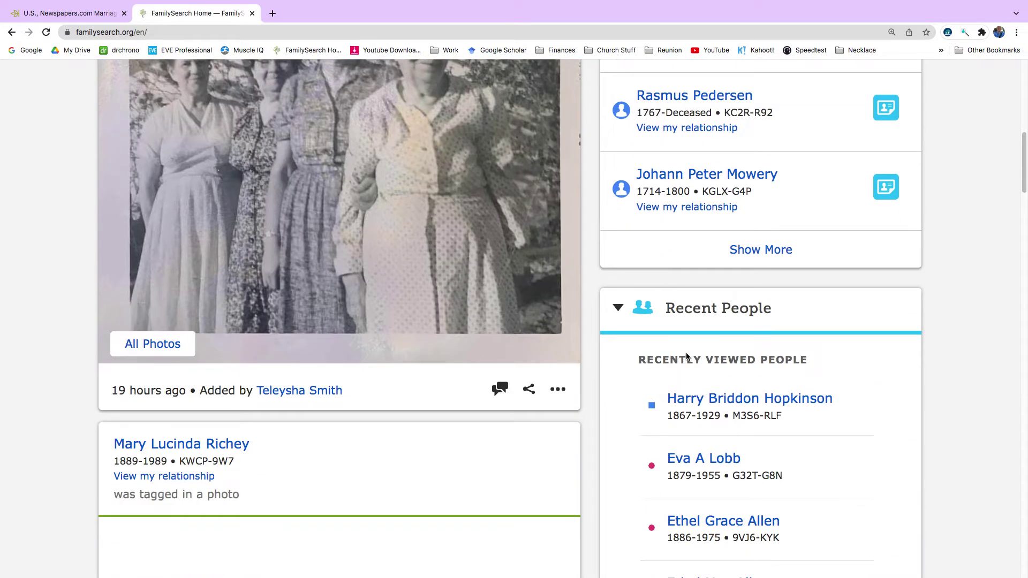
{"action": "mouse_move", "coordinate": [730, 402]}
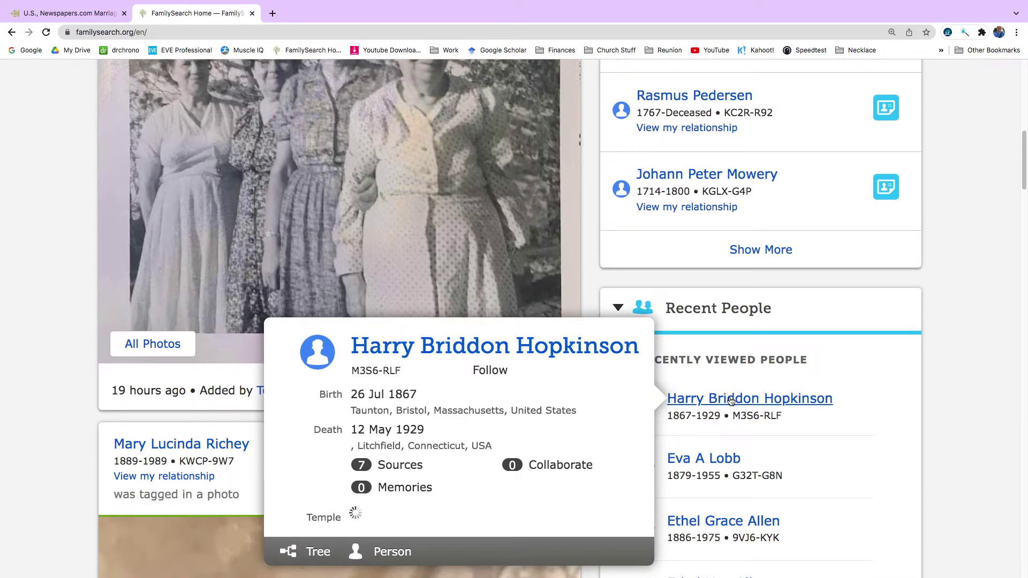
{"action": "left_click", "coordinate": [397, 548]}
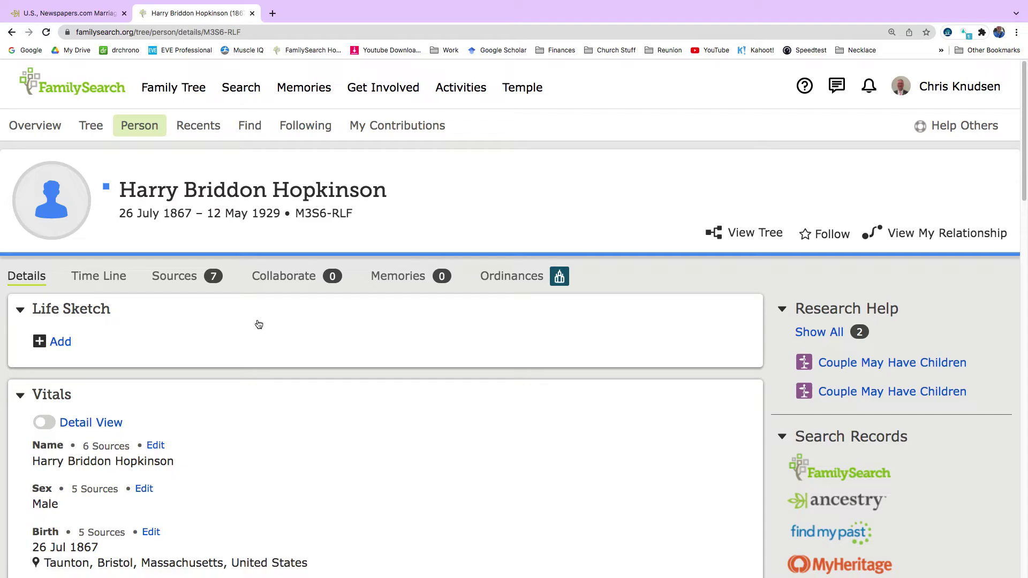
- Look through the husband's attached sources and examine the details of the Connecticut Marriage Records, 1897 source
{"action": "left_click", "coordinate": [186, 277]}
{"action": "scroll", "coordinate": [223, 324], "scroll_direction": "down", "scroll_amount": 9}
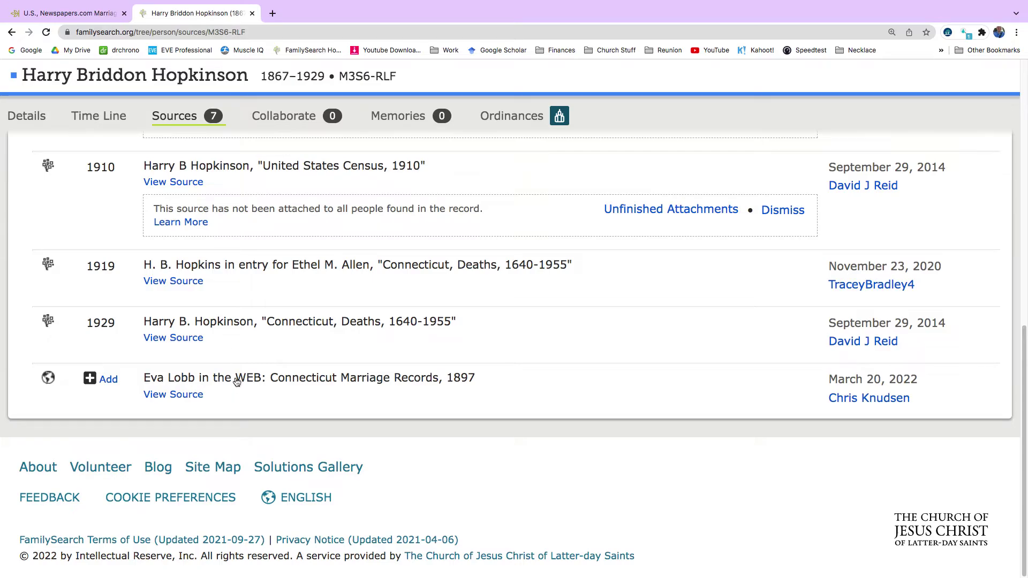
{"action": "left_click", "coordinate": [238, 381]}
{"action": "scroll", "coordinate": [237, 381], "scroll_direction": "down", "scroll_amount": 2}
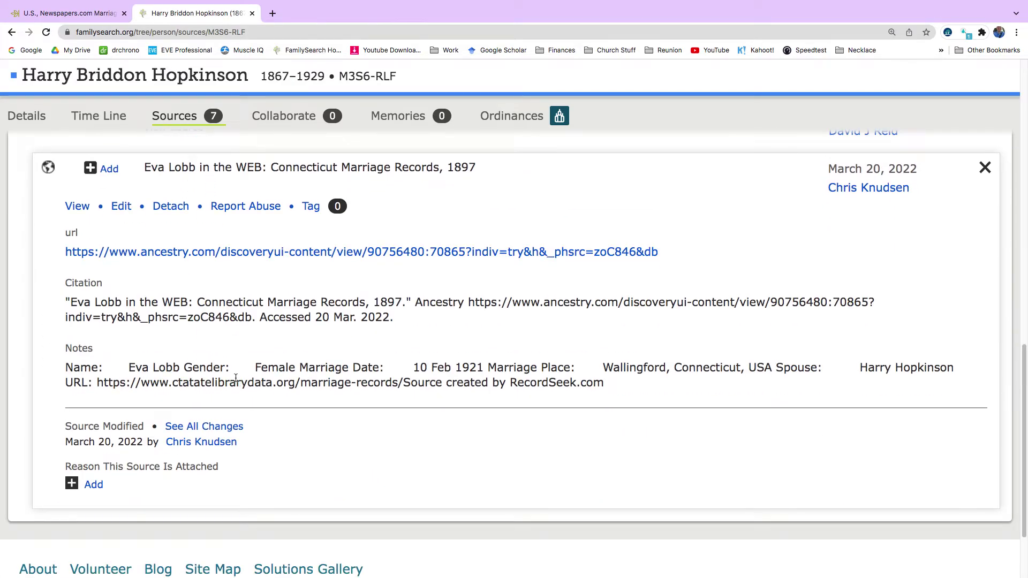
{"action": "scroll", "coordinate": [236, 378], "scroll_direction": "up", "scroll_amount": 7}
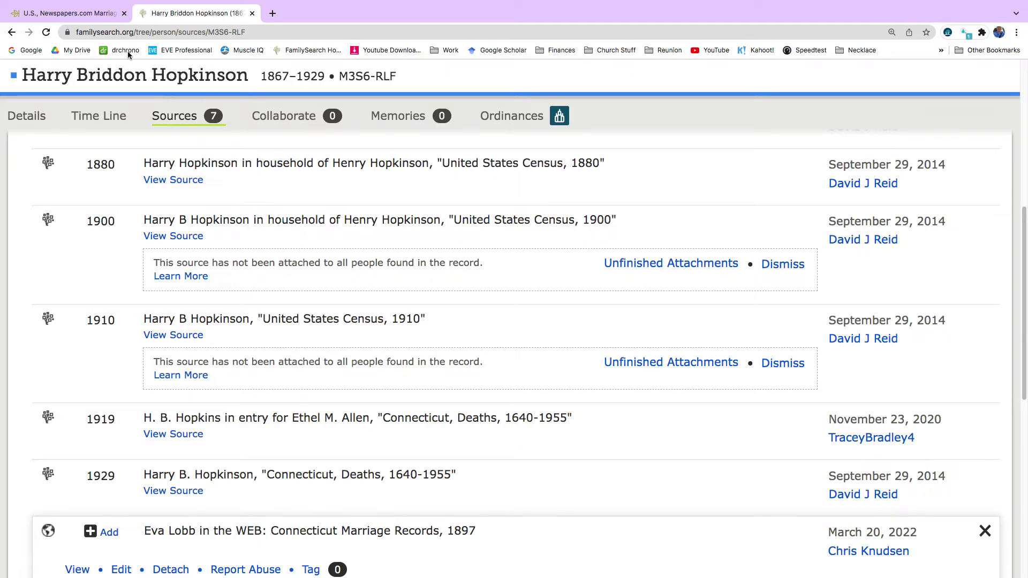
- From a windowed browser, save the May 1905 marriage record to the Home (Unorganized) source box folder again and return to the husband's sources
{"action": "left_click", "coordinate": [88, 12]}
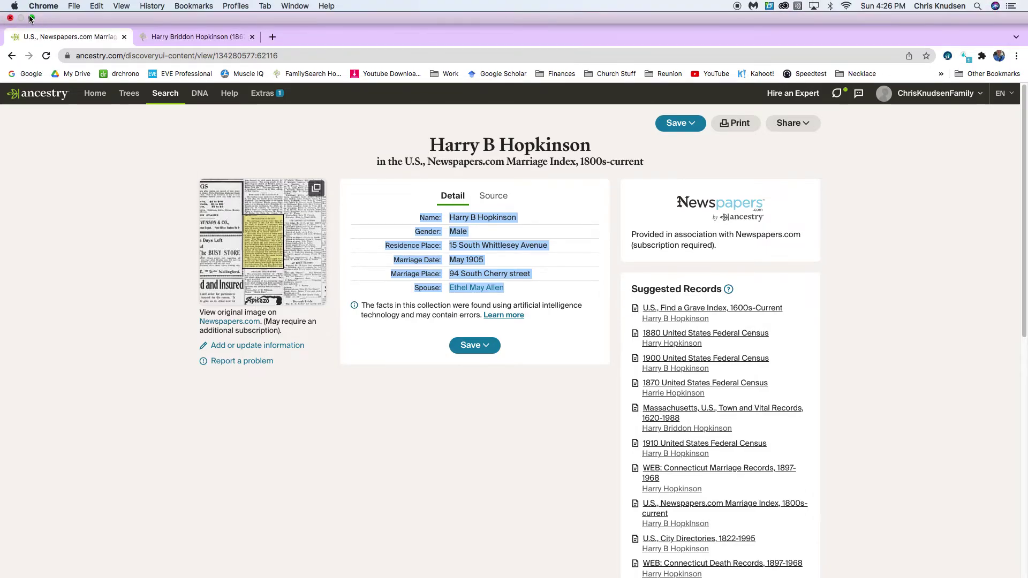
{"action": "left_click", "coordinate": [31, 18]}
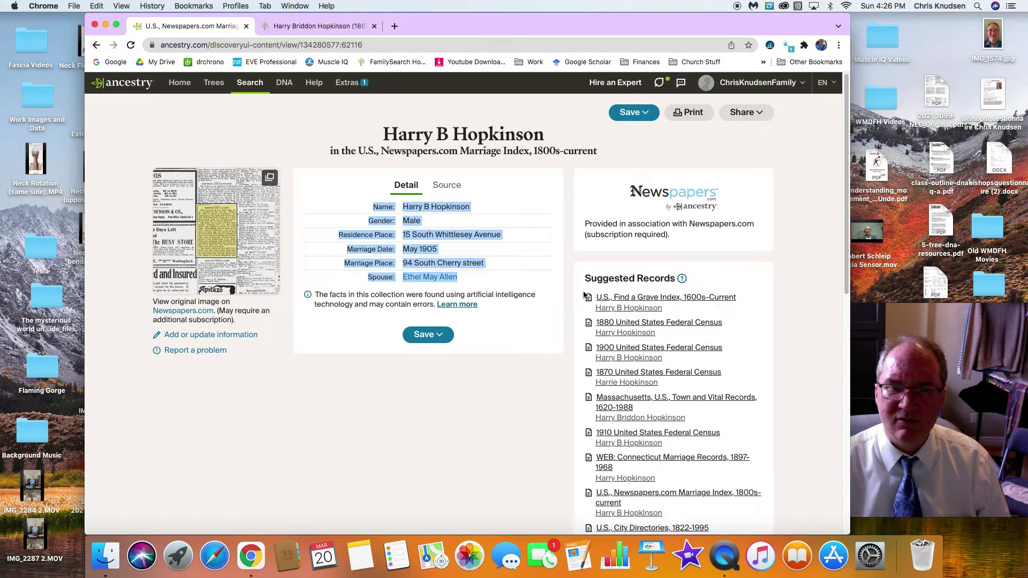
{"action": "left_click", "coordinate": [785, 46]}
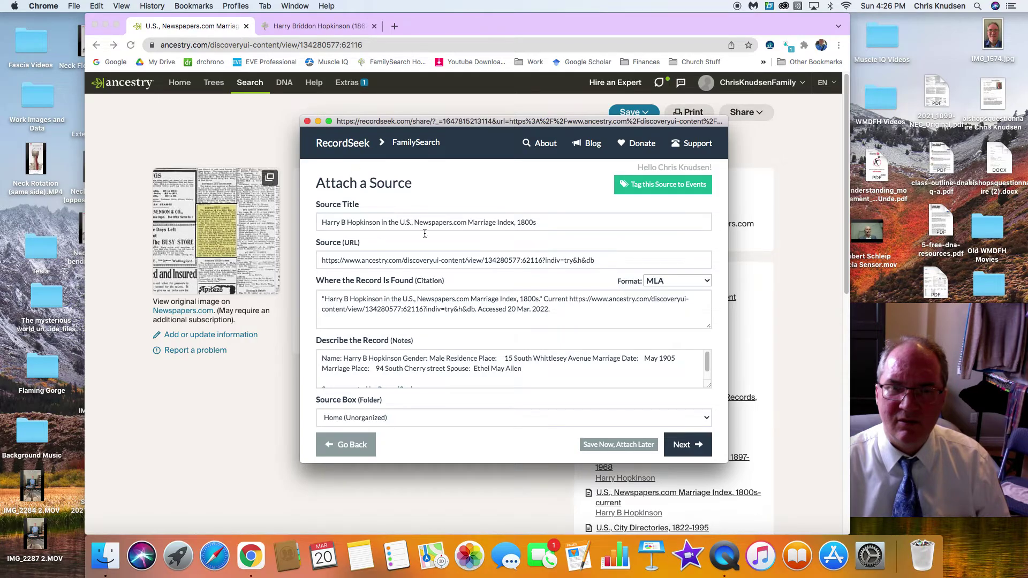
{"action": "left_click", "coordinate": [615, 445]}
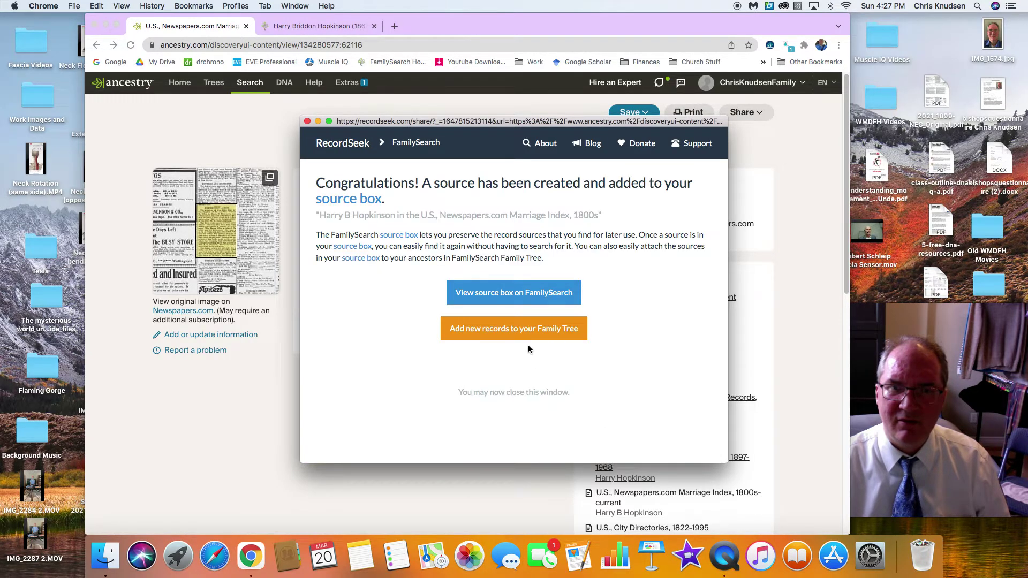
{"action": "left_click", "coordinate": [307, 122]}
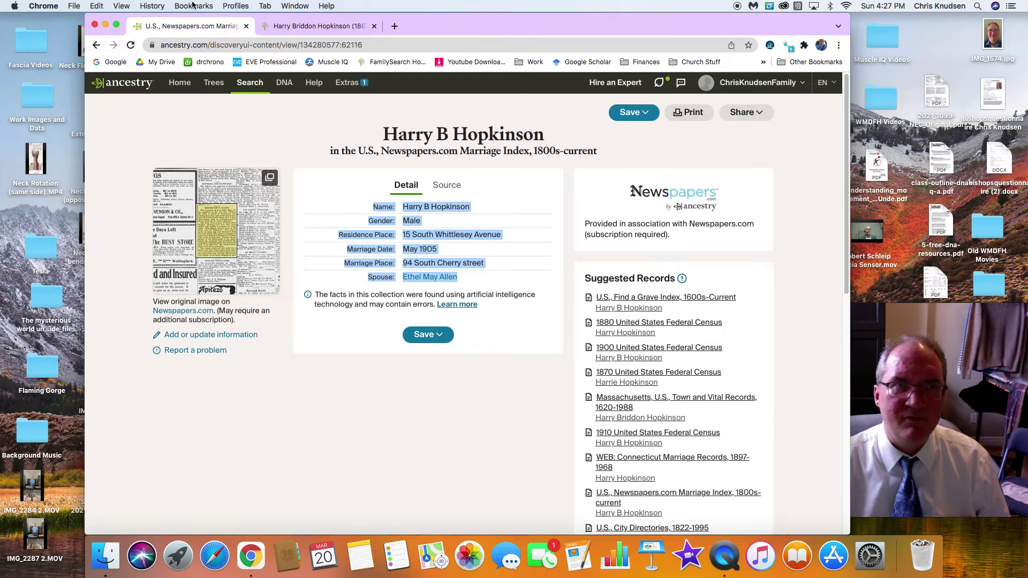
{"action": "left_click", "coordinate": [289, 27]}
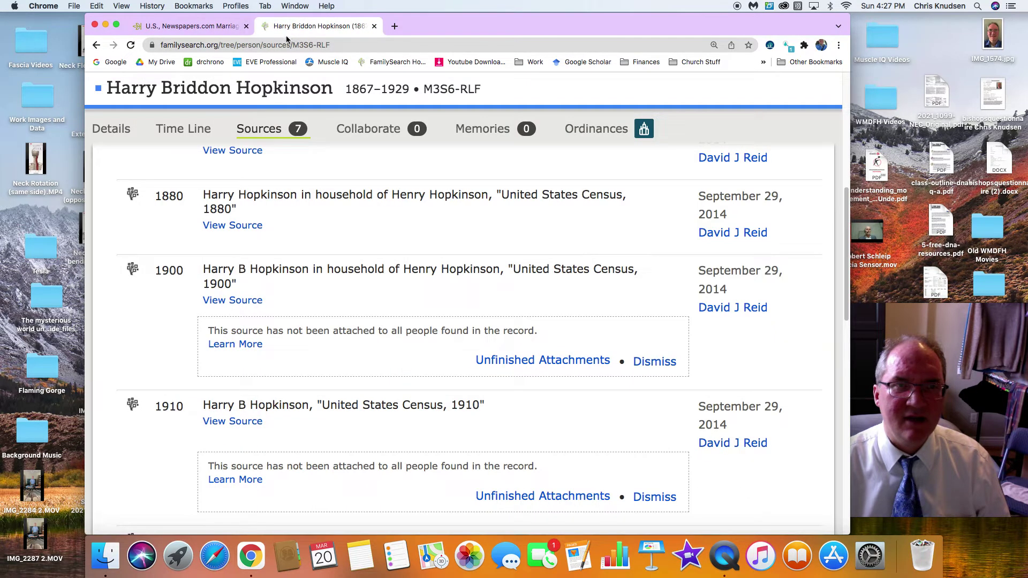
- Attach the newest U.S., Newspapers.com Marriage Index source from the source box to the husband and return to his person page
{"action": "left_click", "coordinate": [131, 46]}
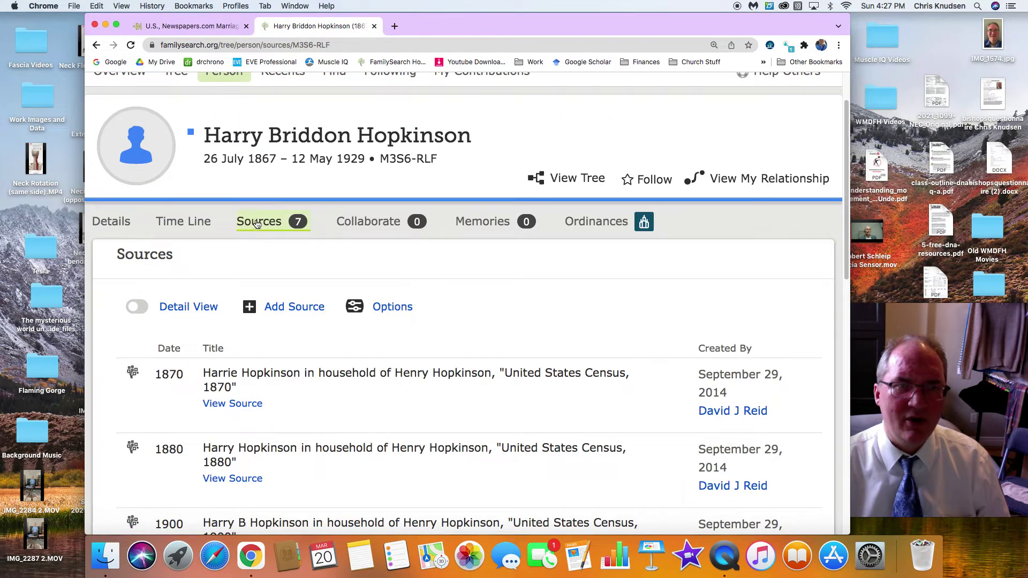
{"action": "left_click", "coordinate": [304, 308]}
{"action": "left_click", "coordinate": [301, 420]}
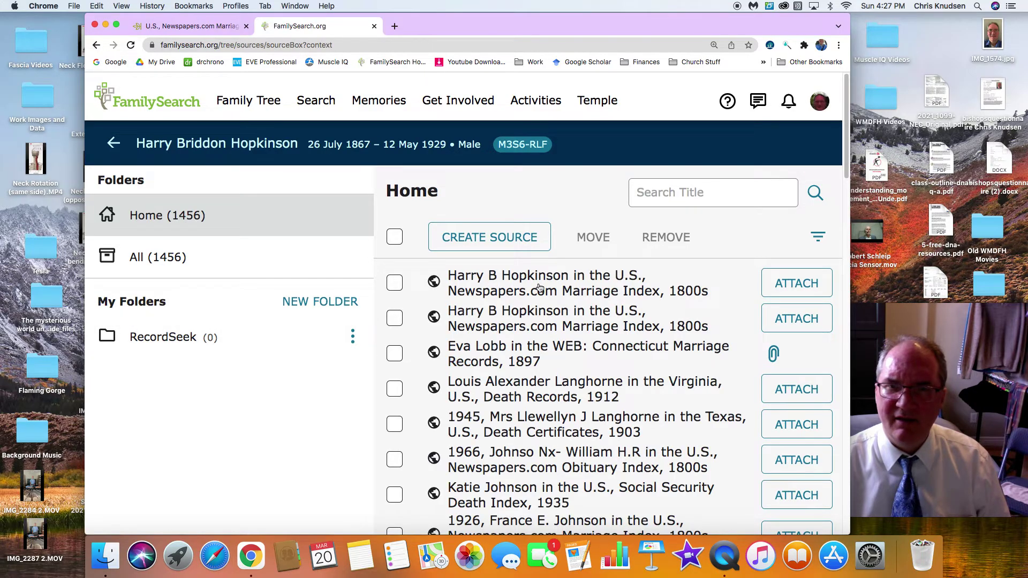
{"action": "left_click", "coordinate": [801, 283]}
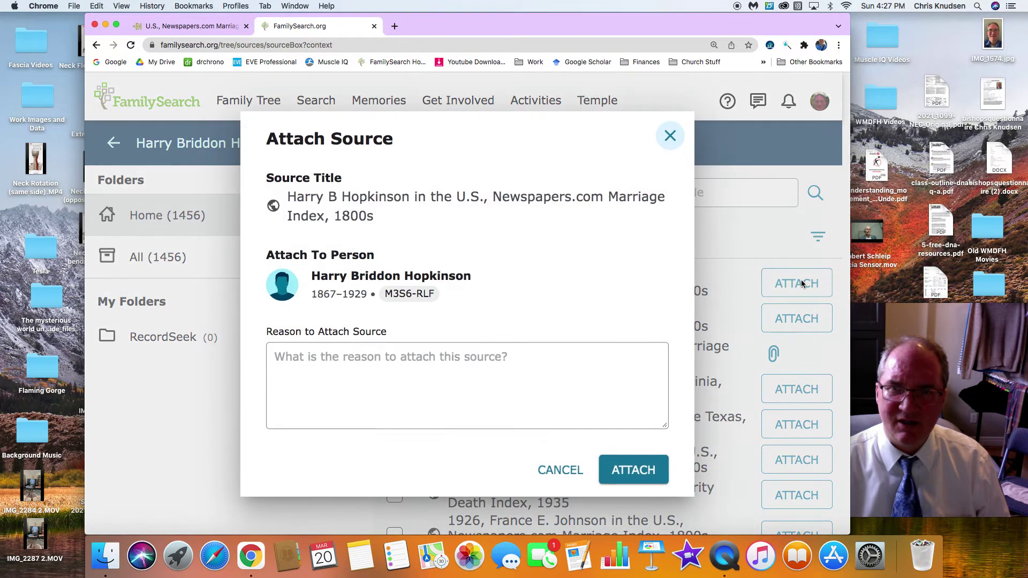
{"action": "left_click", "coordinate": [622, 468]}
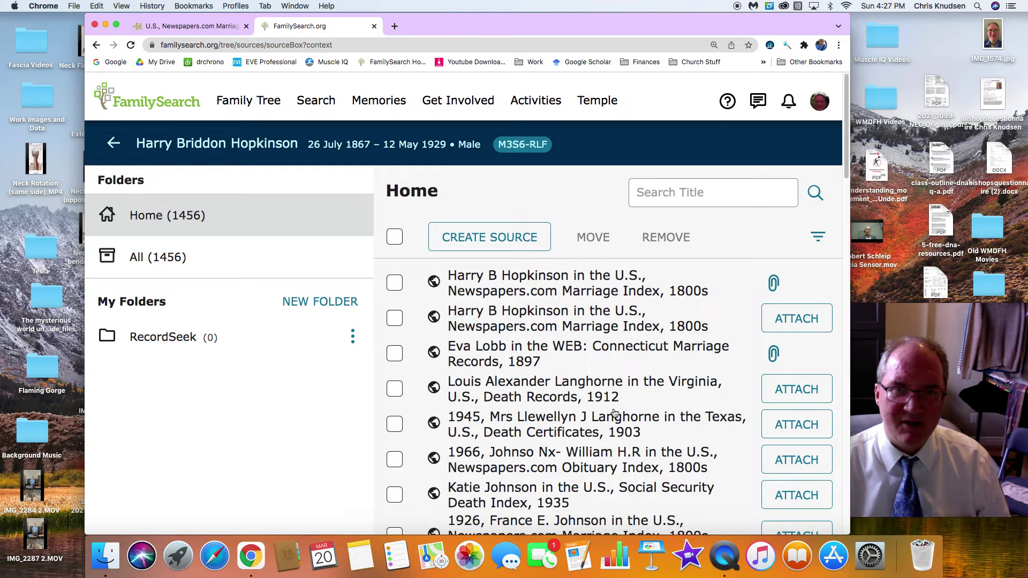
{"action": "left_click", "coordinate": [177, 144]}
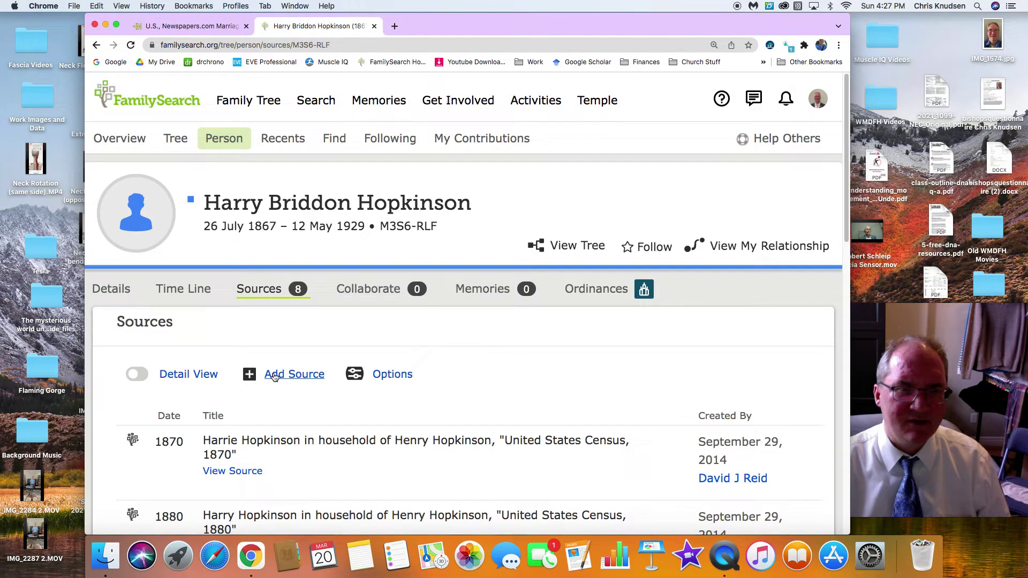
- From the husband's family members, open the person page of the wife listed without marriage events (1884–1919)
{"action": "left_click", "coordinate": [109, 290]}
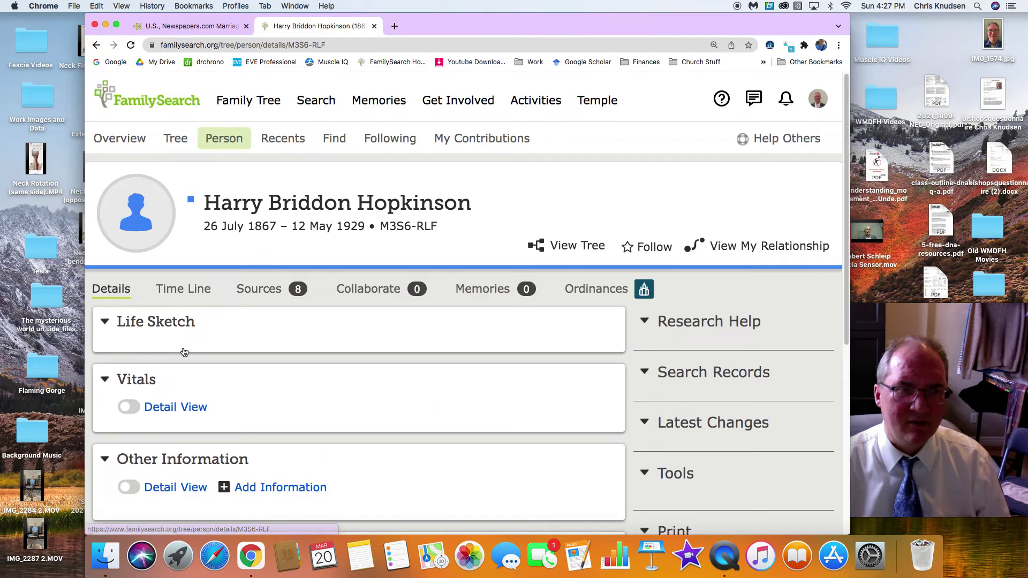
{"action": "scroll", "coordinate": [184, 351], "scroll_direction": "down", "scroll_amount": 10}
{"action": "scroll", "coordinate": [183, 351], "scroll_direction": "down", "scroll_amount": 10}
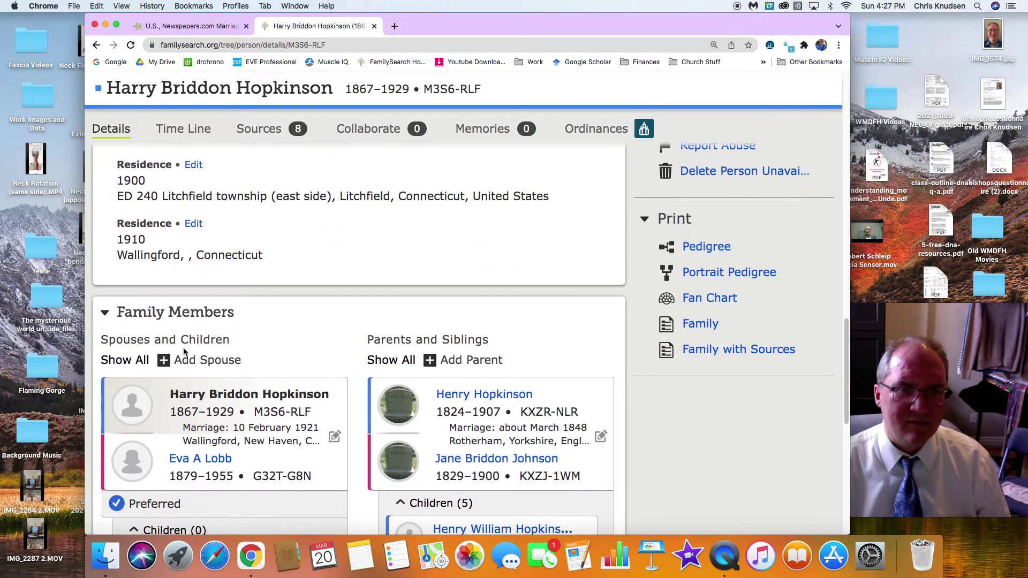
{"action": "scroll", "coordinate": [185, 400], "scroll_direction": "down", "scroll_amount": 3}
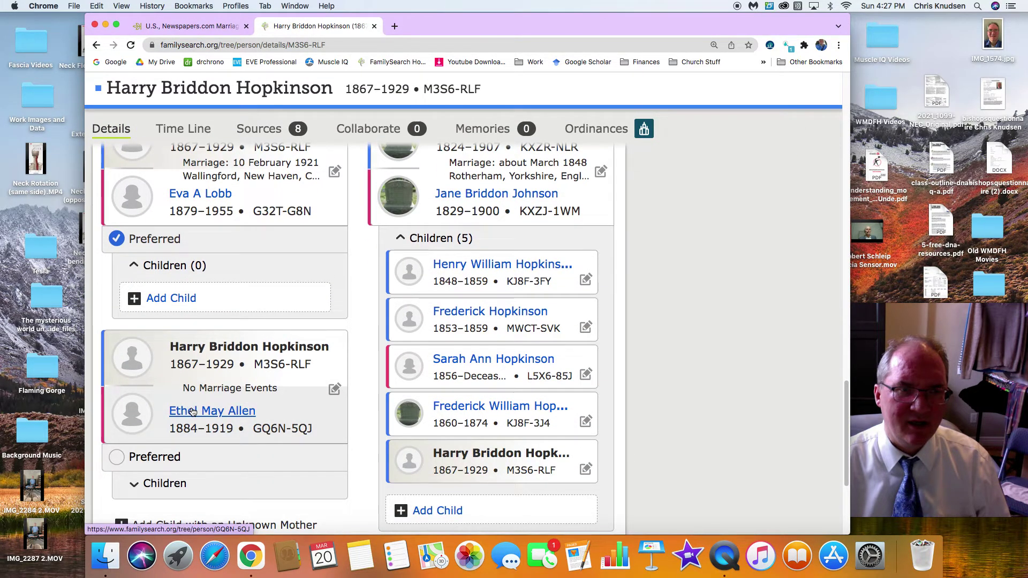
{"action": "left_click", "coordinate": [189, 410]}
{"action": "left_click", "coordinate": [445, 522]}
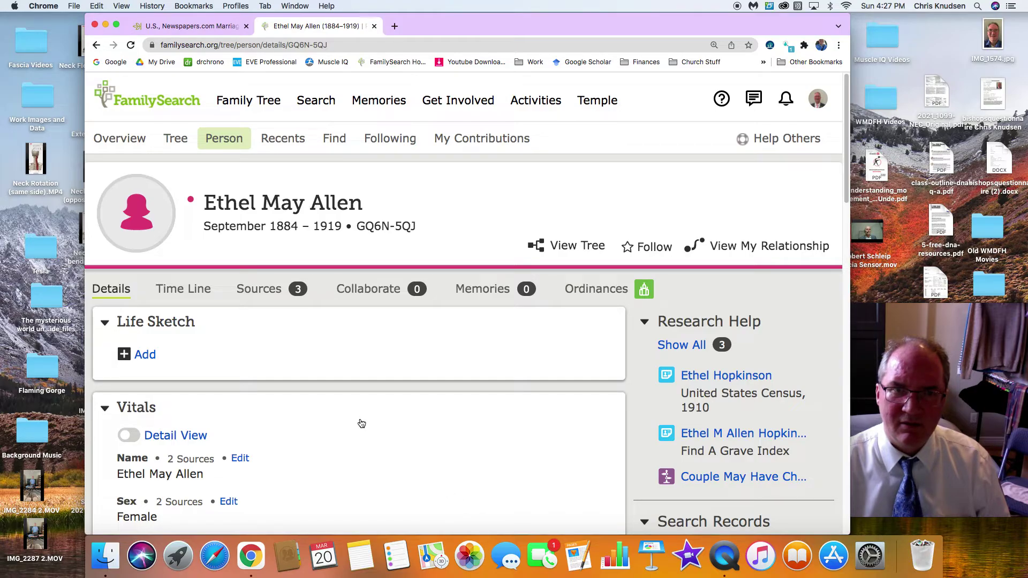
- Attach the newest U.S., Newspapers.com Marriage Index source from the source box to this wife and return to her person page
{"action": "left_click", "coordinate": [269, 294]}
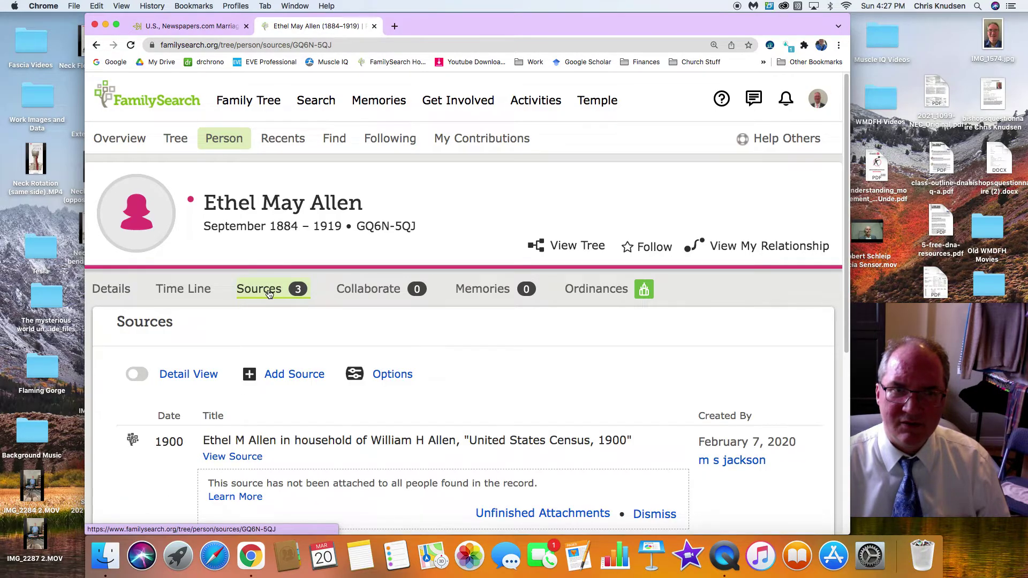
{"action": "left_click", "coordinate": [284, 376]}
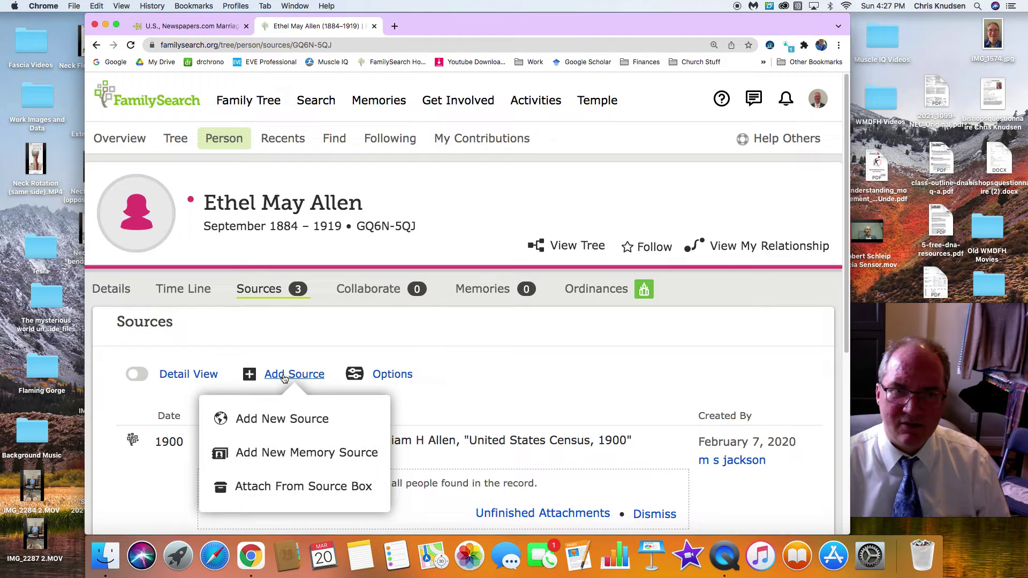
{"action": "left_click", "coordinate": [299, 486]}
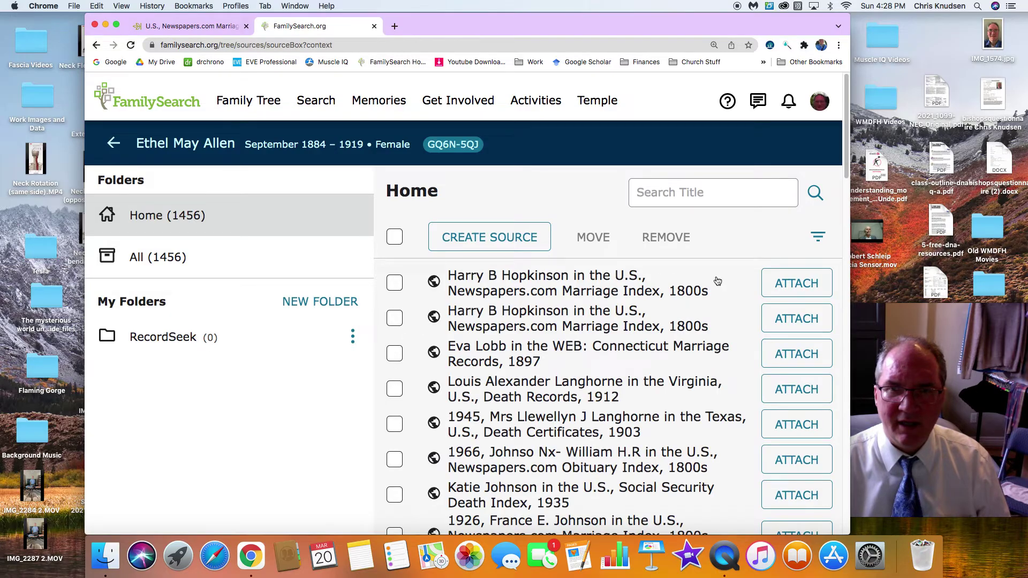
{"action": "left_click", "coordinate": [785, 286]}
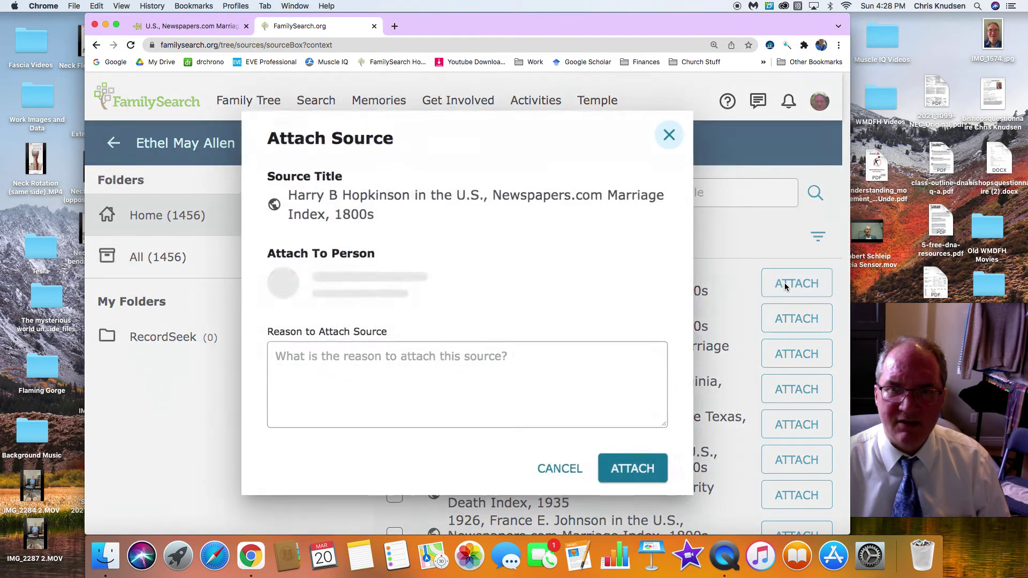
{"action": "left_click", "coordinate": [662, 454]}
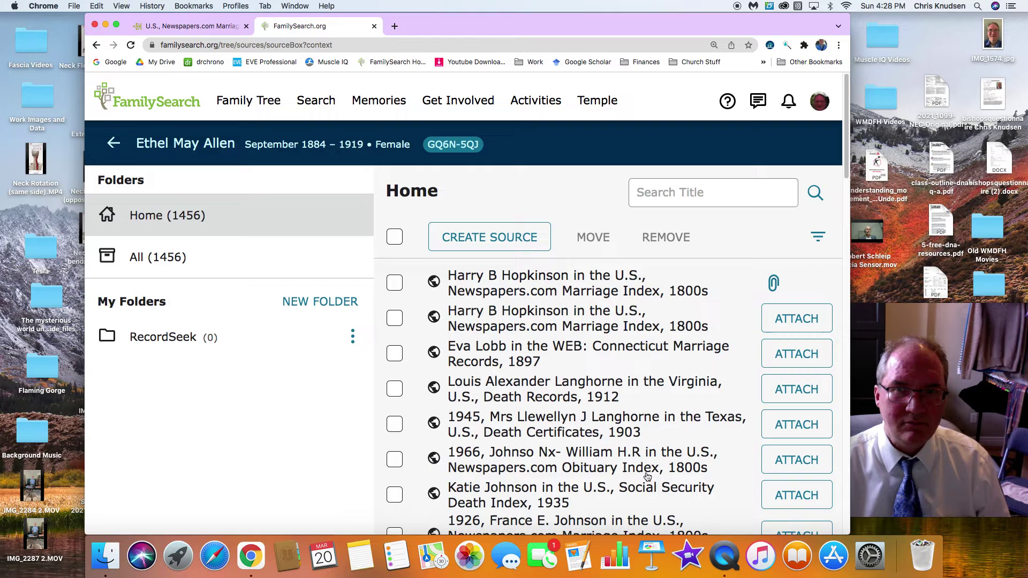
{"action": "left_click", "coordinate": [172, 148]}
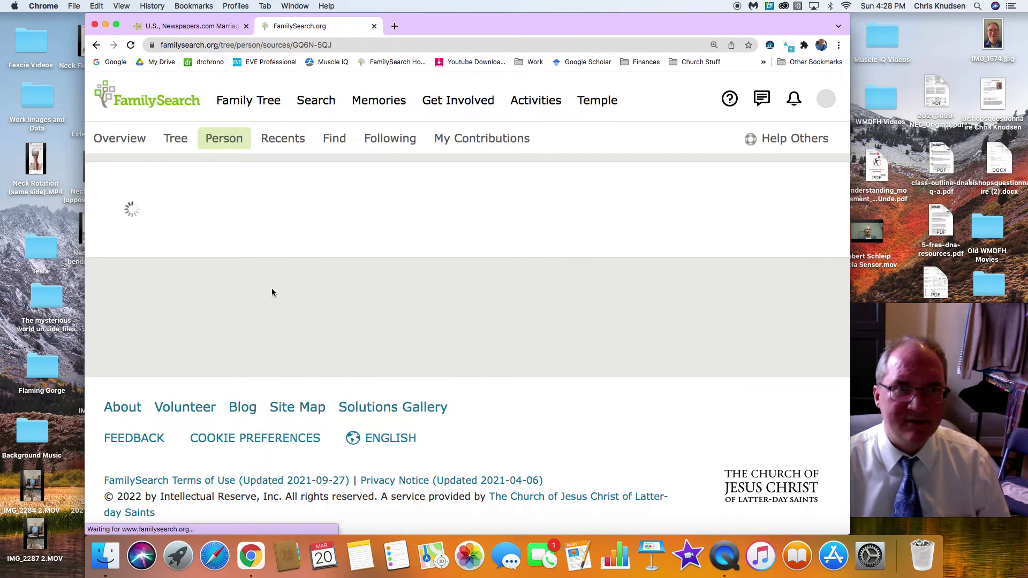
- Open the wife's couple relationship with her husband in her family members and start a new marriage event
{"action": "left_click", "coordinate": [120, 290]}
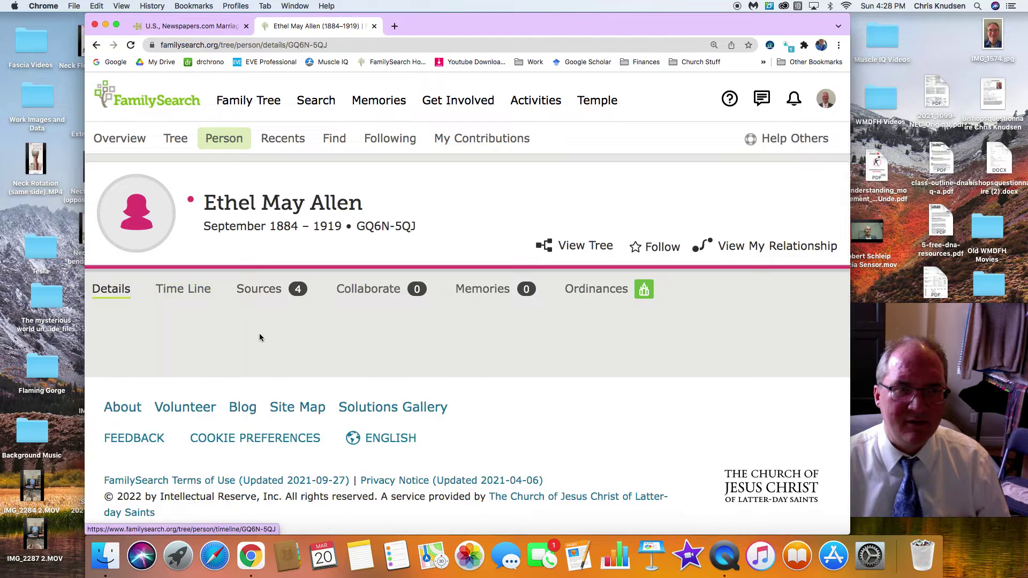
{"action": "scroll", "coordinate": [284, 347], "scroll_direction": "down", "scroll_amount": 13}
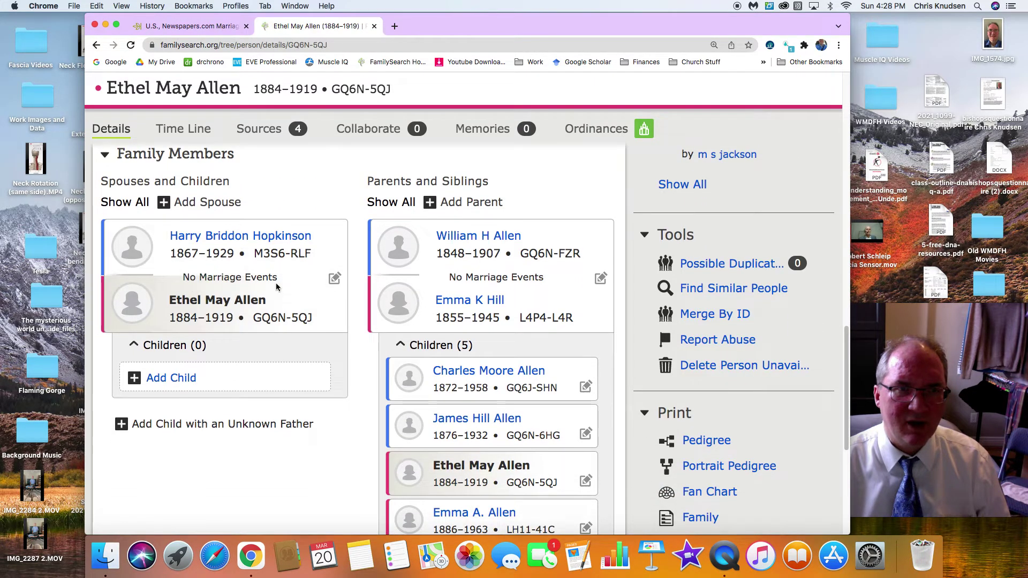
{"action": "left_click", "coordinate": [334, 279]}
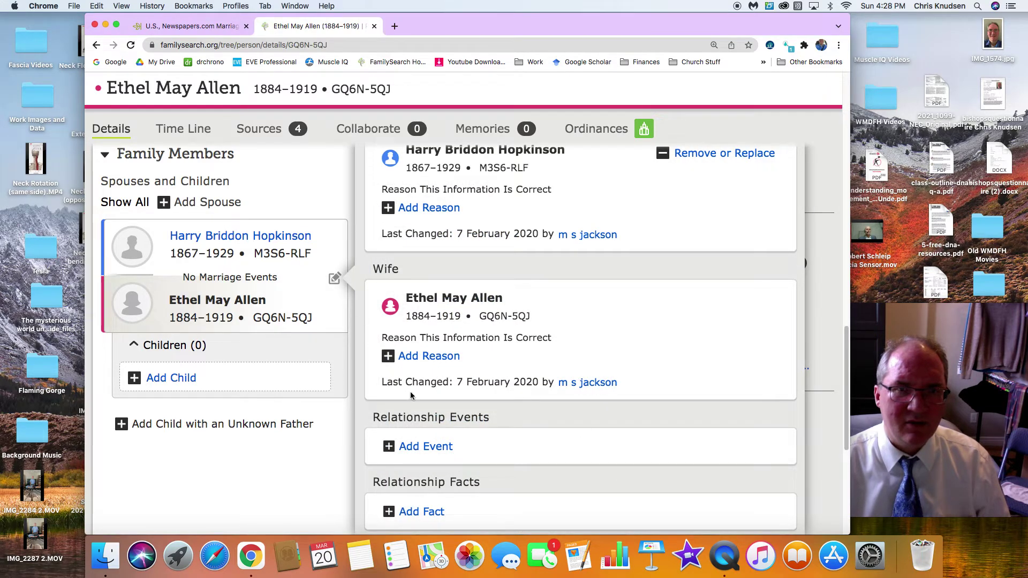
{"action": "left_click", "coordinate": [426, 448]}
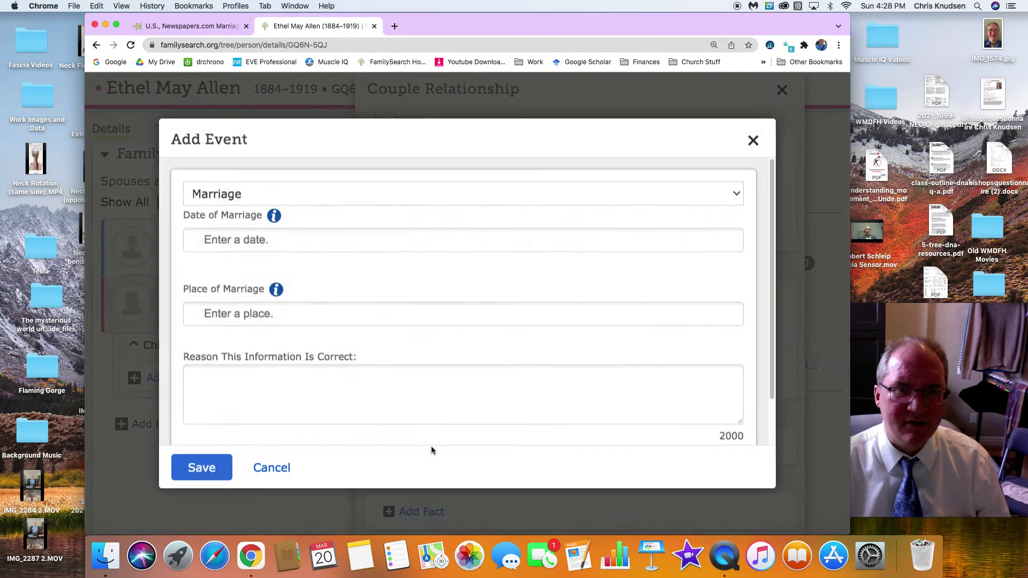
- Check the marriage date in the Ancestry record and set the event's date to the standardized May 1905
{"action": "left_click", "coordinate": [258, 244]}
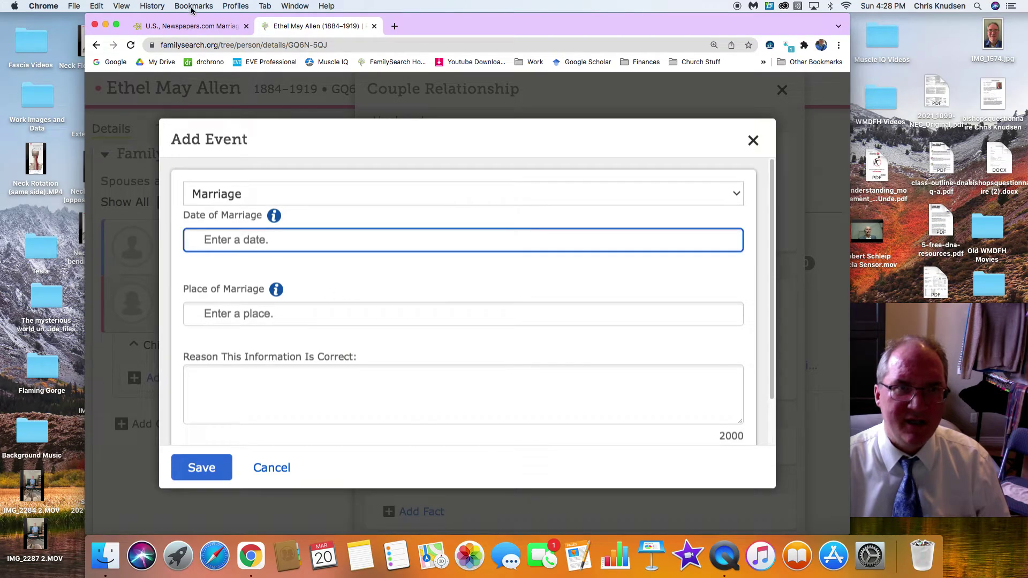
{"action": "left_click", "coordinate": [192, 26]}
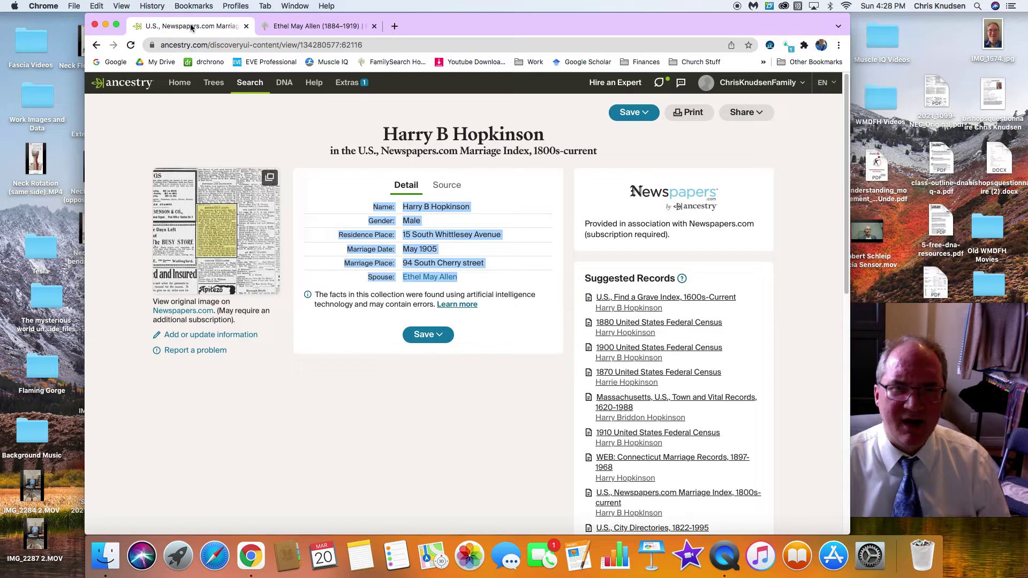
{"action": "left_click", "coordinate": [287, 25]}
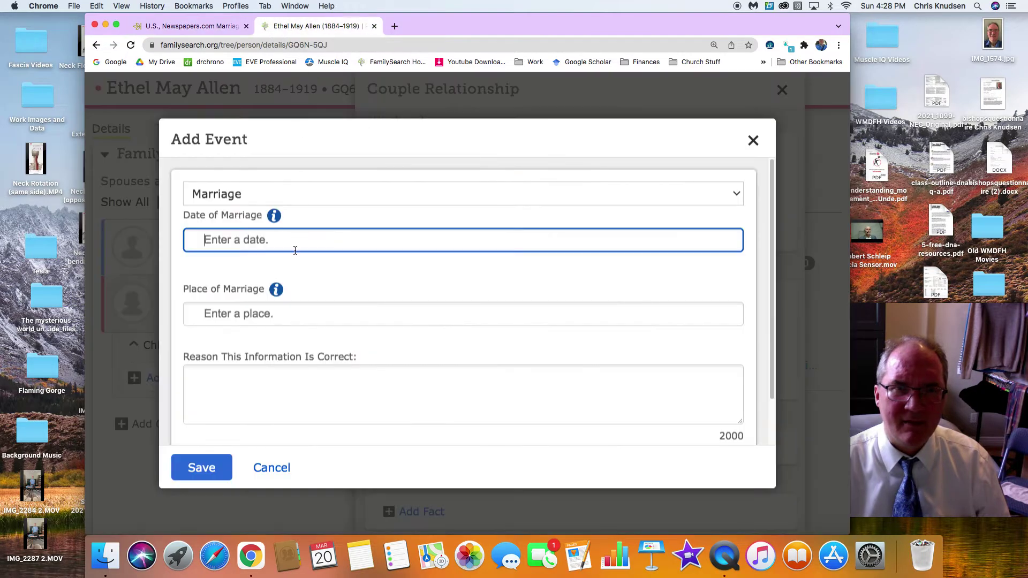
{"action": "type", "text": "May"}
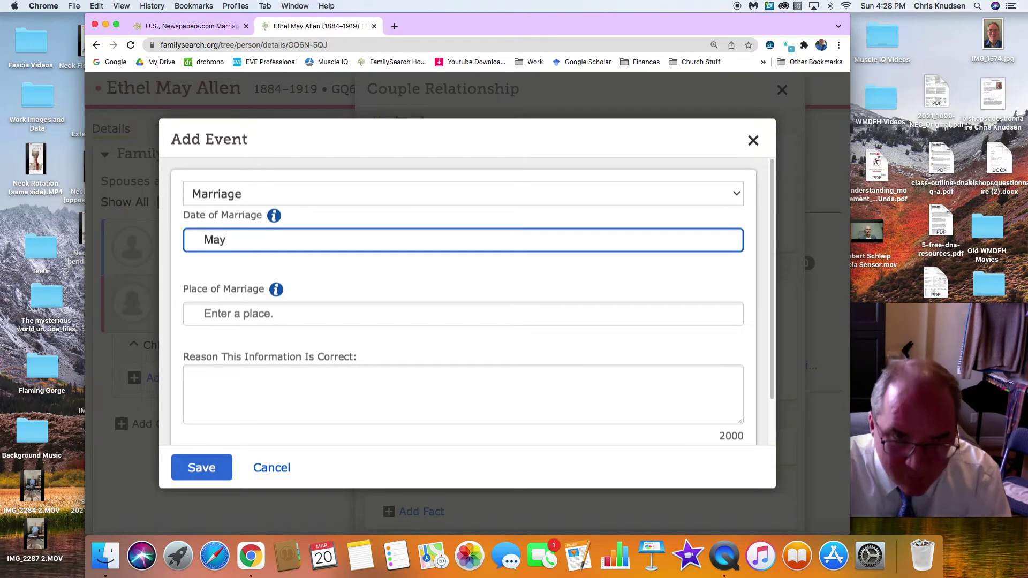
{"action": "type", "text": " 1905"}
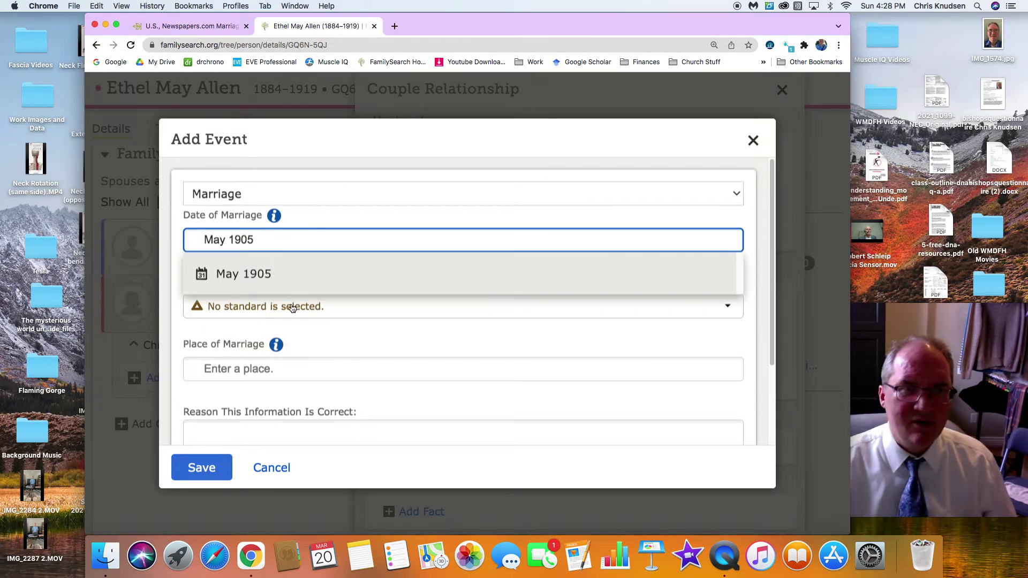
{"action": "left_click", "coordinate": [256, 273]}
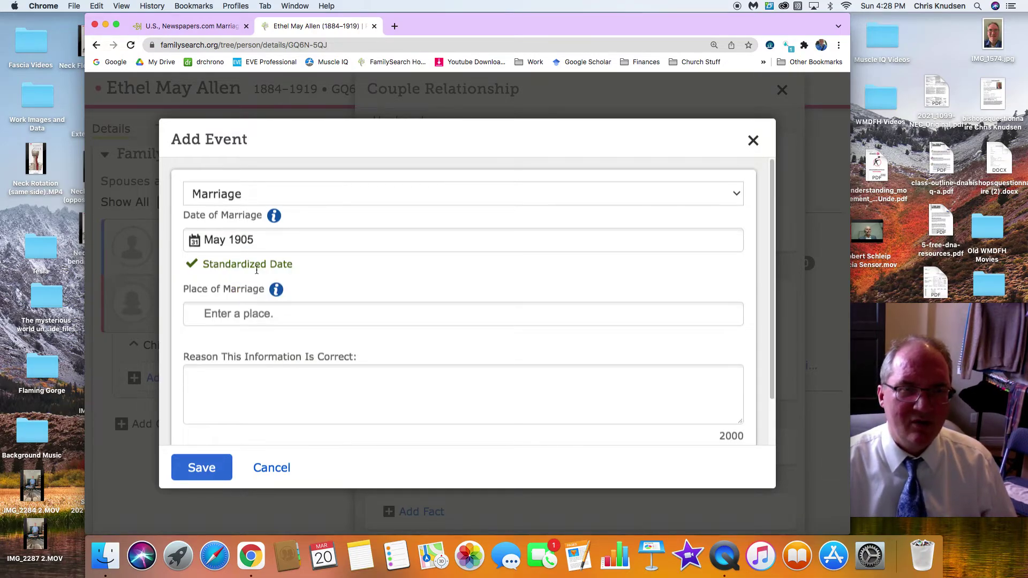
- Examine the Ancestry marriage record and its original newspaper article for the marriage place, returning to the marriage event form
{"action": "left_click", "coordinate": [234, 319]}
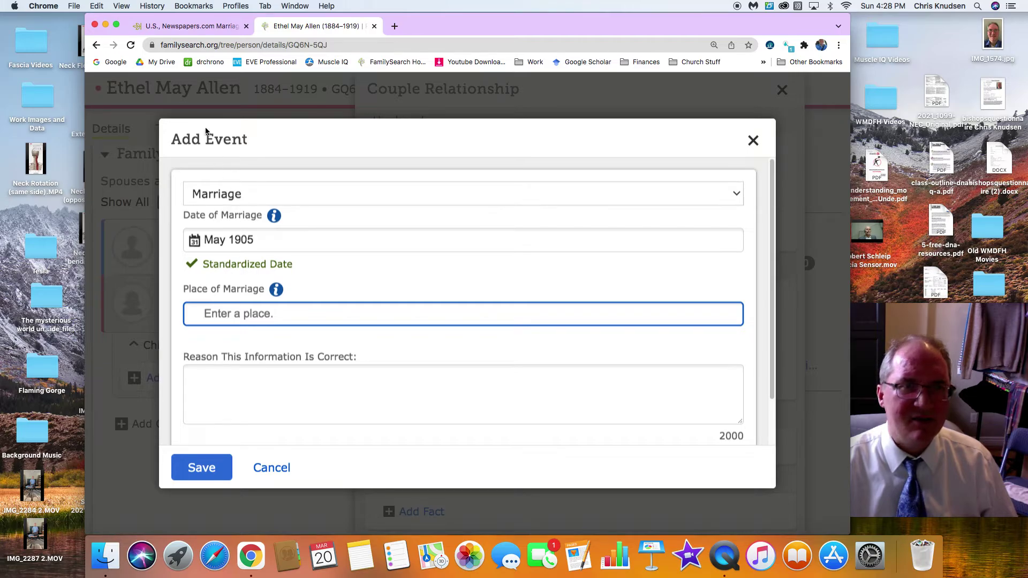
{"action": "left_click", "coordinate": [203, 32]}
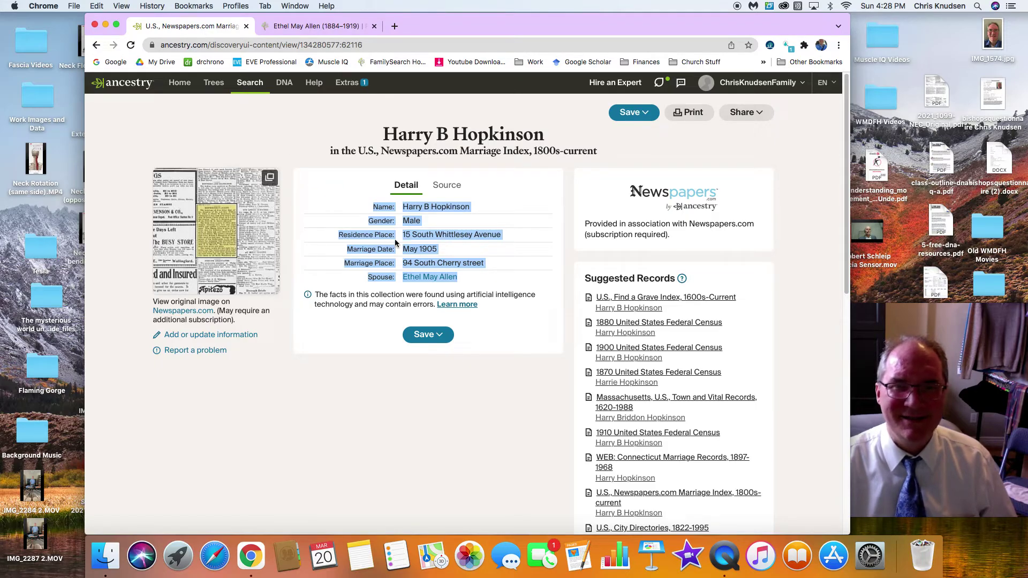
{"action": "left_click", "coordinate": [212, 230]}
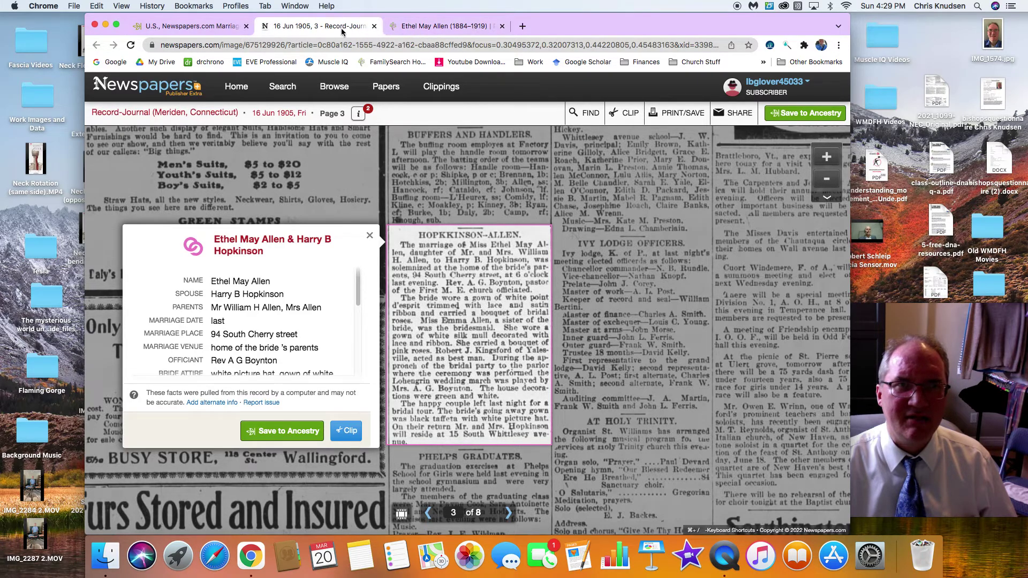
{"action": "left_click", "coordinate": [431, 29]}
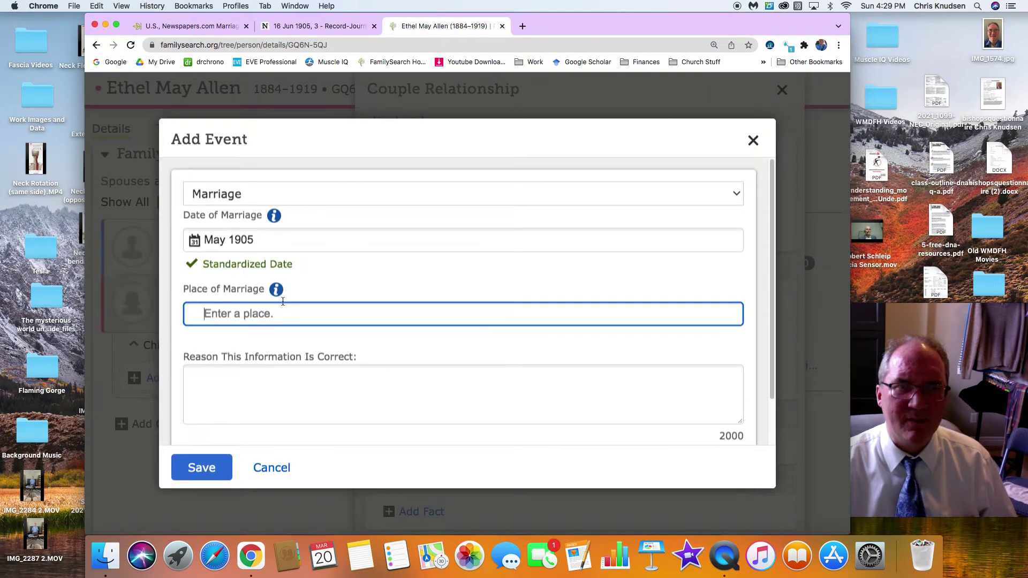
- Enter Meridan, Connecticut as the place of marriage in the new marriage event
{"action": "type", "text": "Me"}
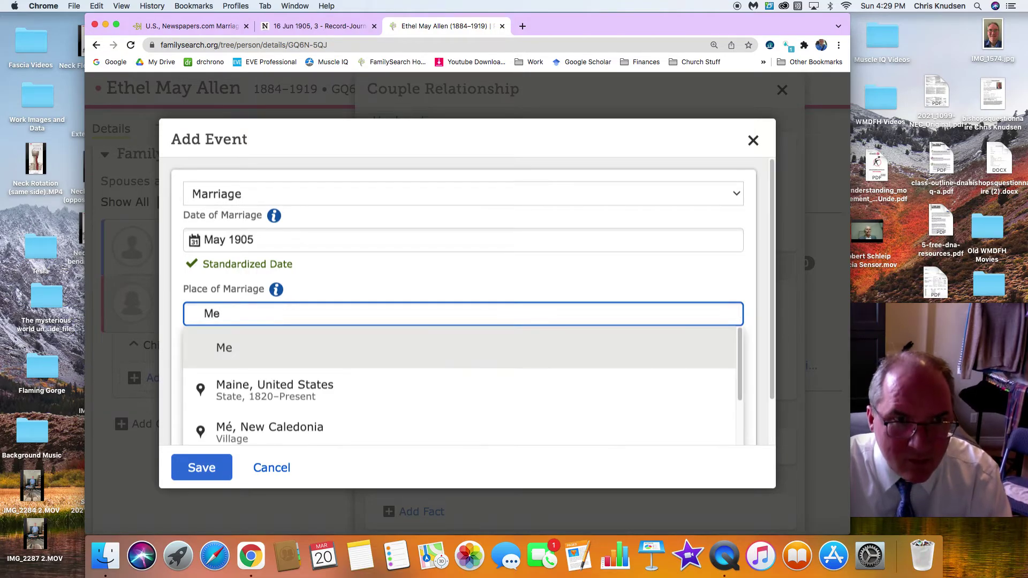
{"action": "type", "text": "ridan"}
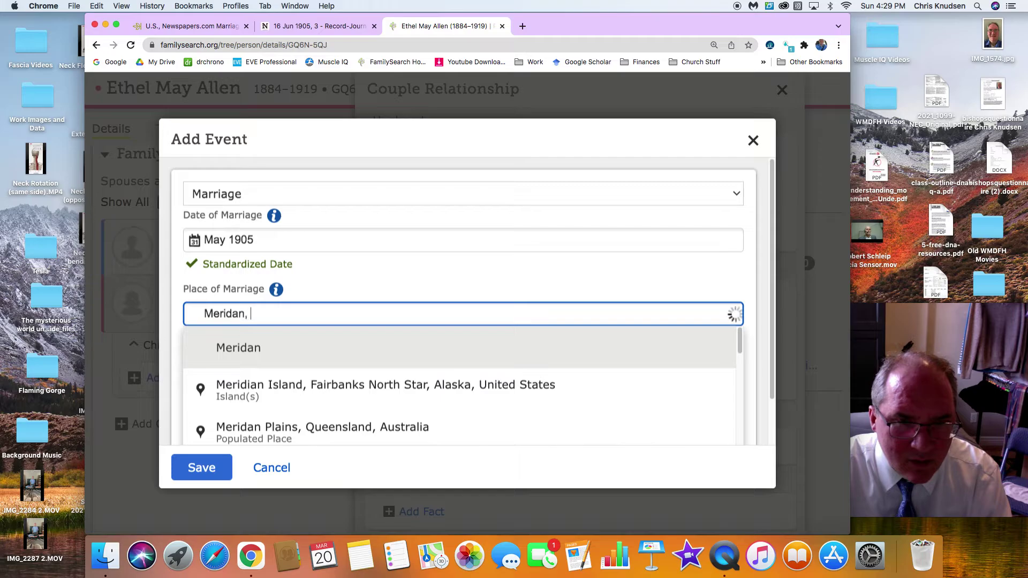
{"action": "type", "text": ", Co"}
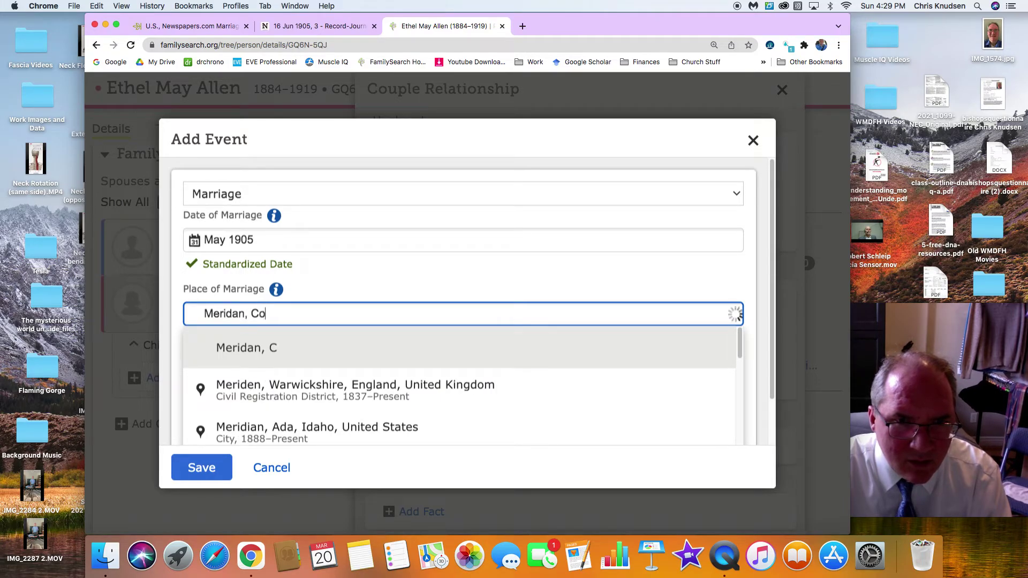
{"action": "type", "text": "nnect"}
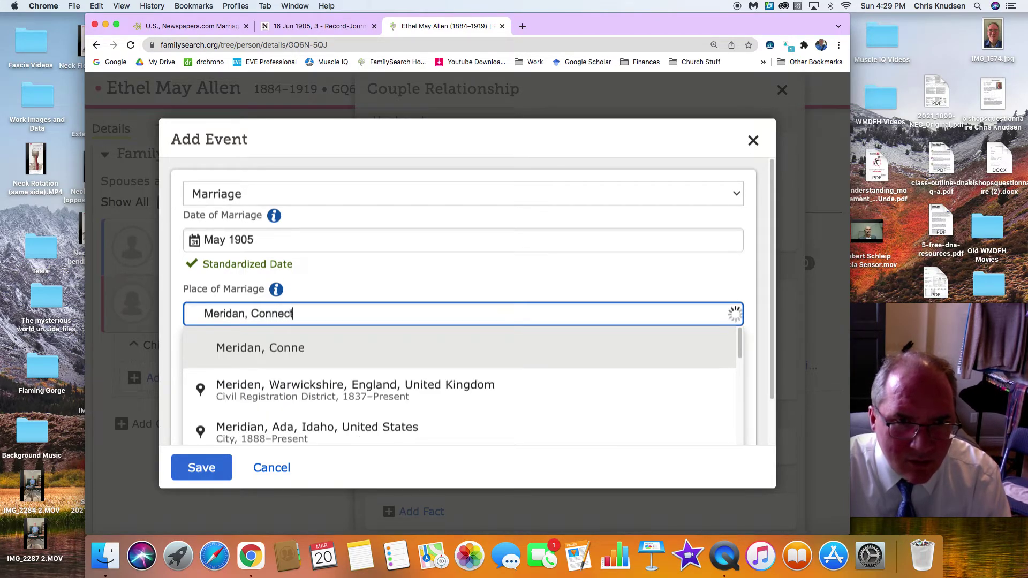
{"action": "type", "text": "icut"}
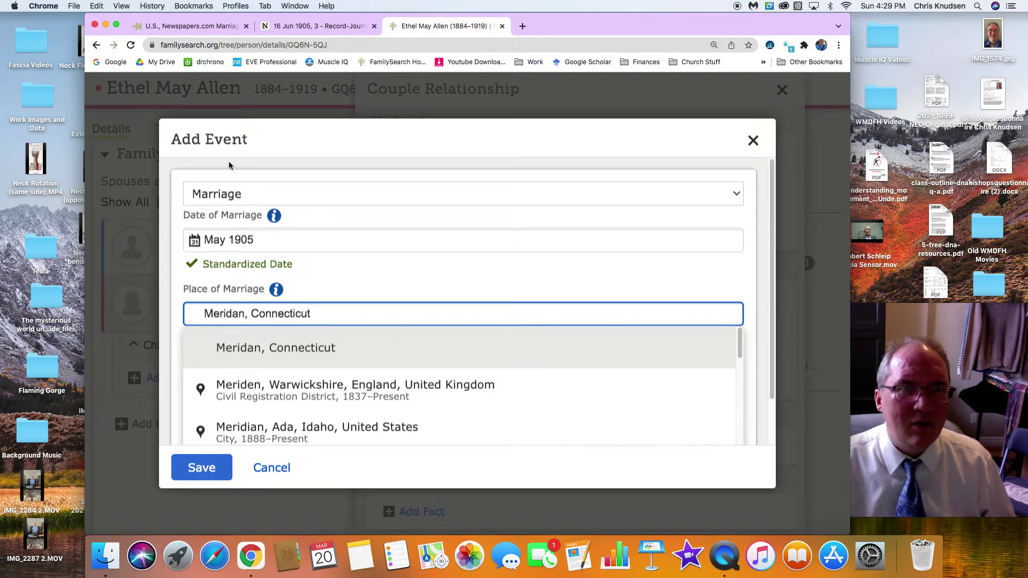
- Check the town's spelling in the newspaper article and set the marriage place to the standardized Meriden, New Haven, Connecticut, United States
{"action": "left_click", "coordinate": [202, 30]}
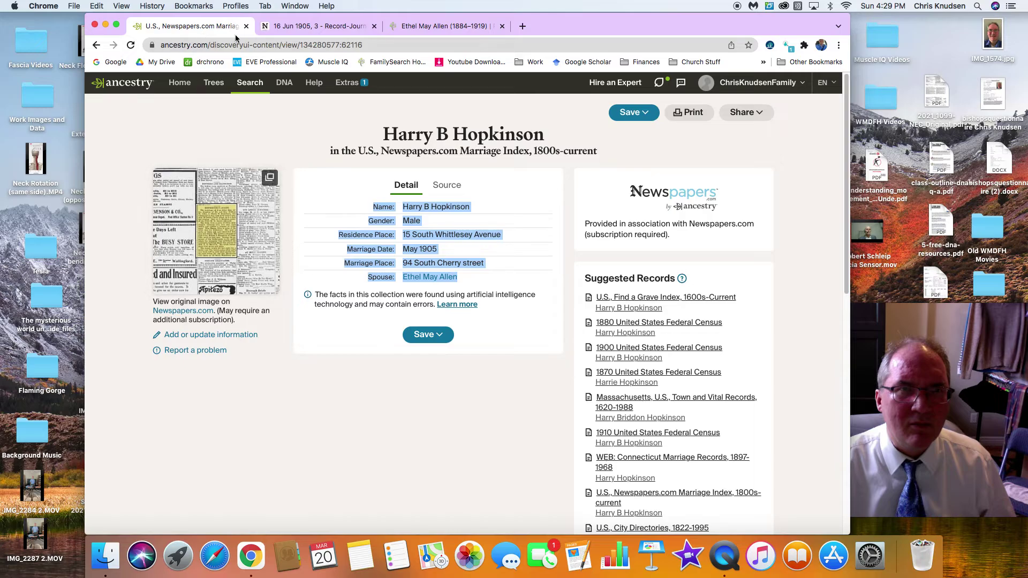
{"action": "left_click", "coordinate": [290, 27]}
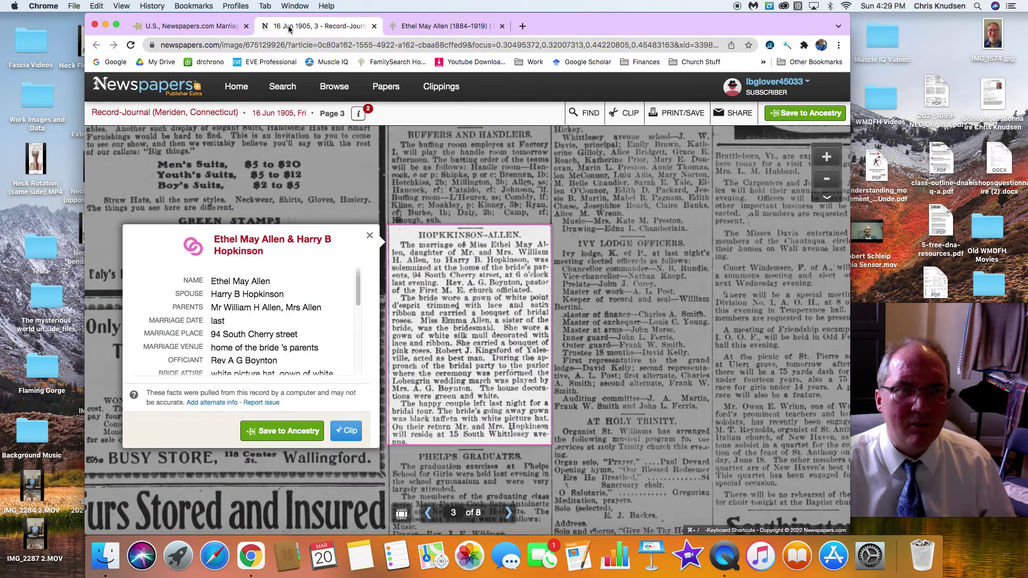
{"action": "left_click", "coordinate": [202, 27]}
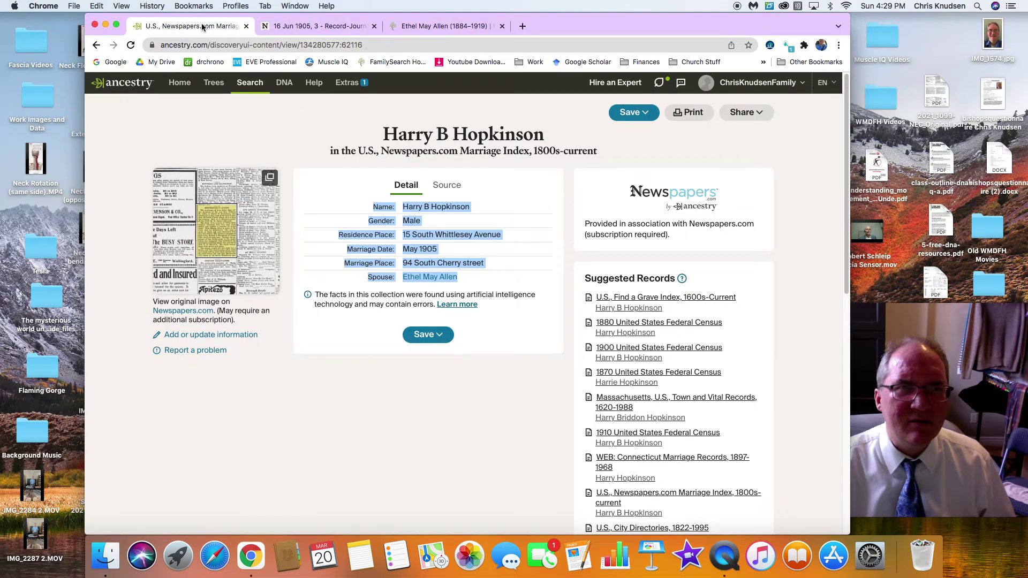
{"action": "left_click", "coordinate": [420, 26]}
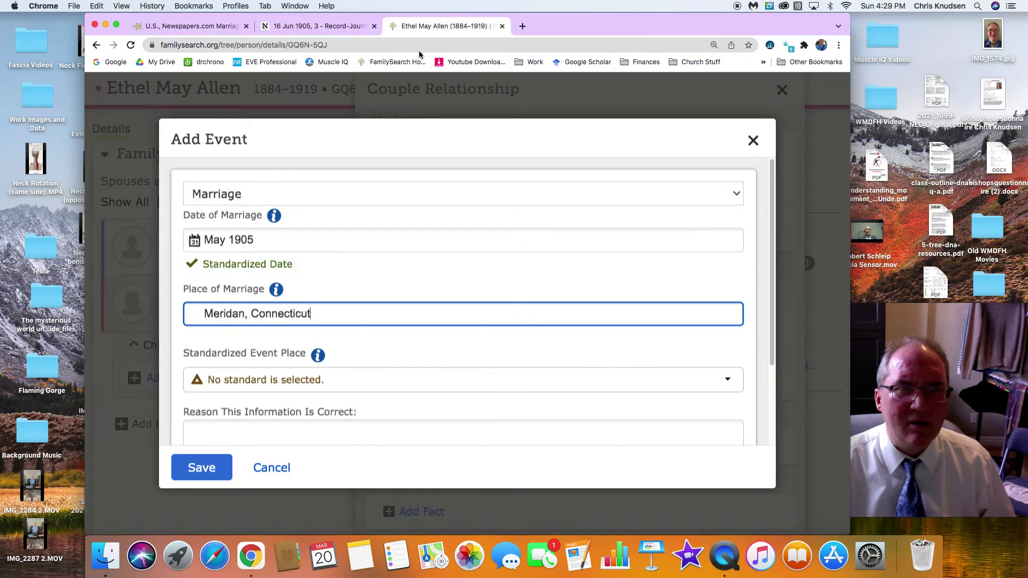
{"action": "left_click", "coordinate": [239, 313]}
{"action": "key", "text": "BackSpace"}
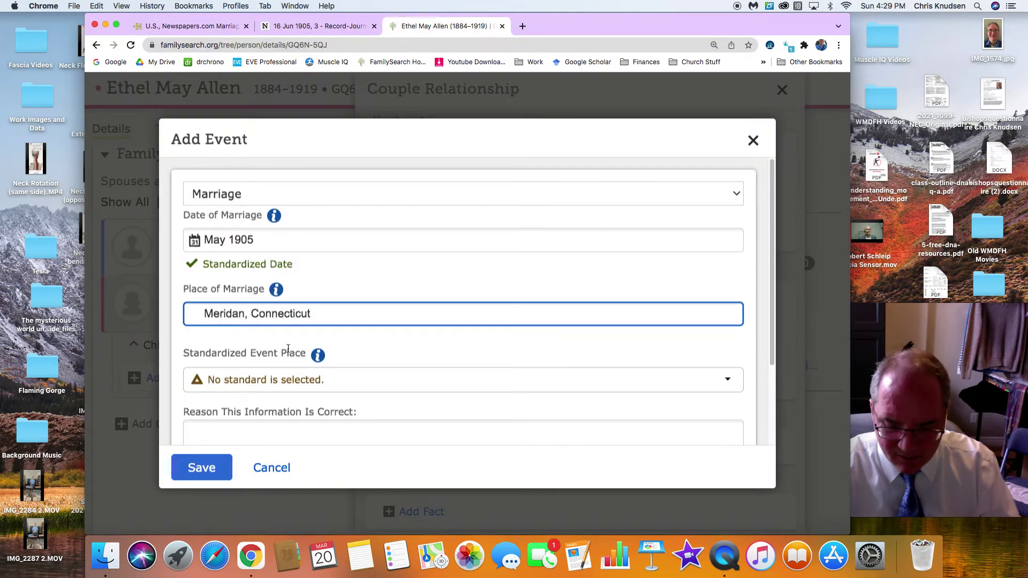
{"action": "type", "text": "e"}
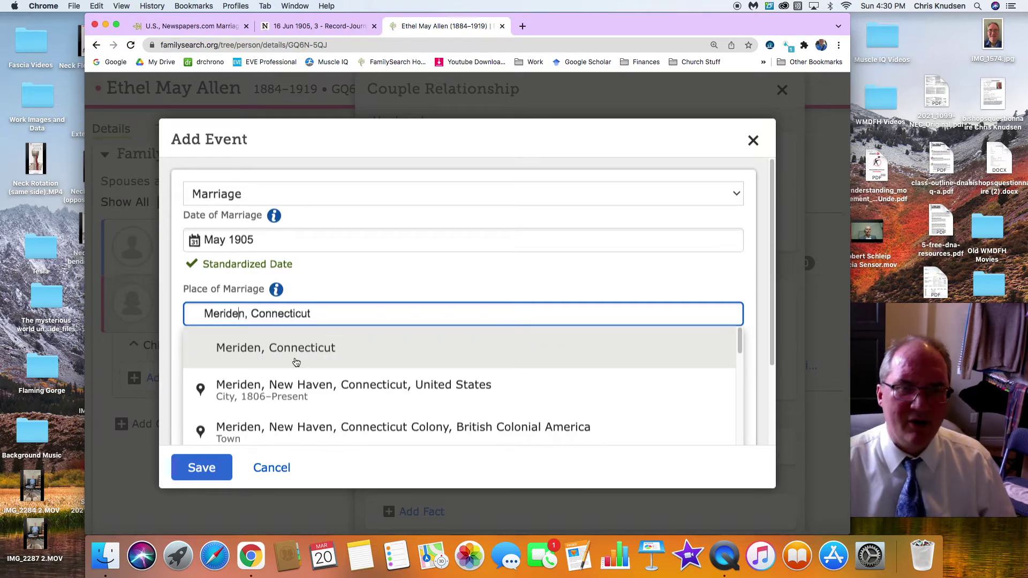
{"action": "left_click", "coordinate": [329, 399]}
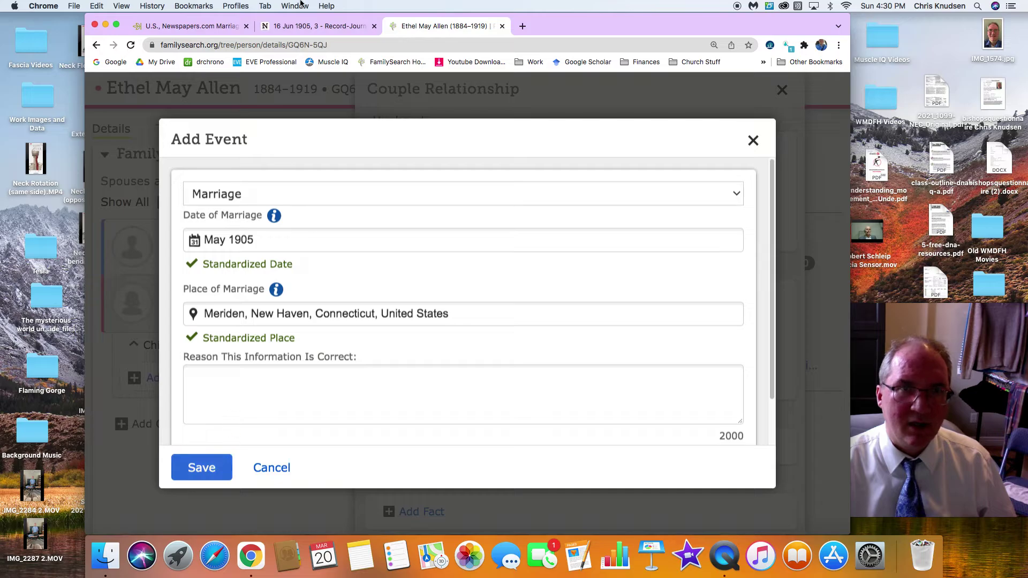
- Review the wedding article once more, close the newspaper page, and save the marriage event
{"action": "left_click", "coordinate": [305, 27]}
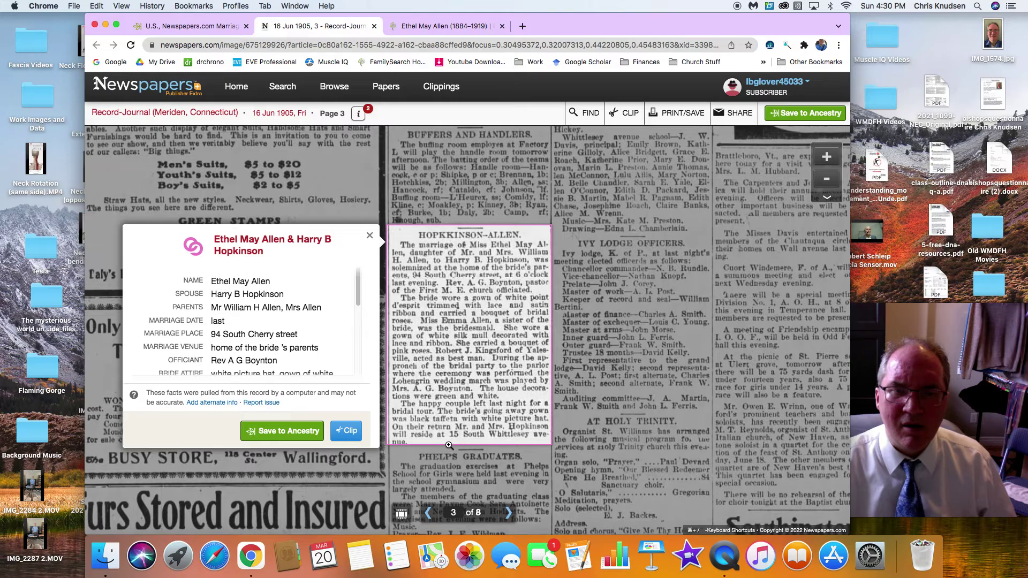
{"action": "left_click", "coordinate": [374, 26]}
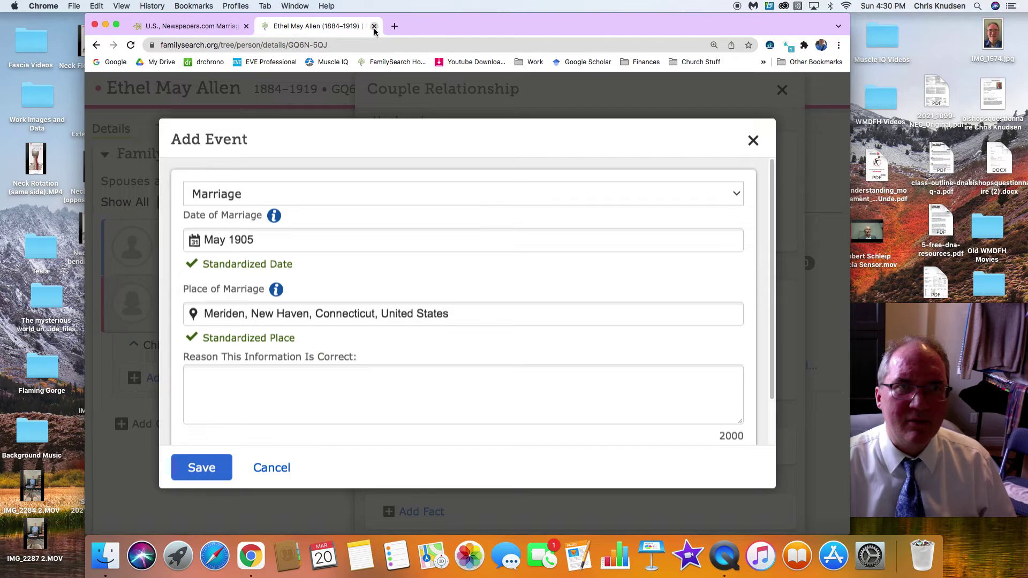
{"action": "left_click", "coordinate": [210, 467]}
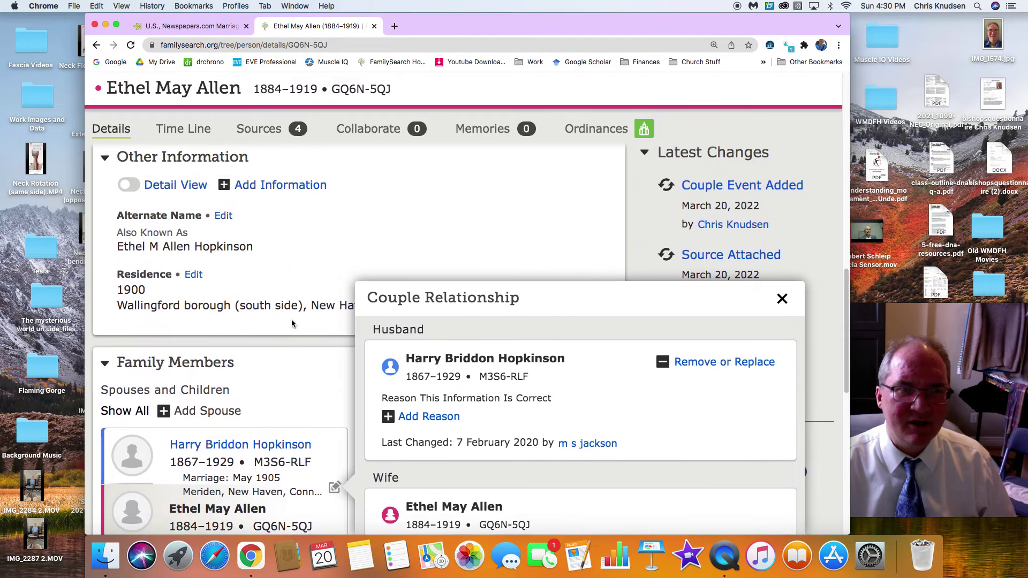
- Open the husband's person page from the wife's family members section
{"action": "left_click", "coordinate": [259, 449]}
{"action": "scroll", "coordinate": [314, 458], "scroll_direction": "down", "scroll_amount": 3}
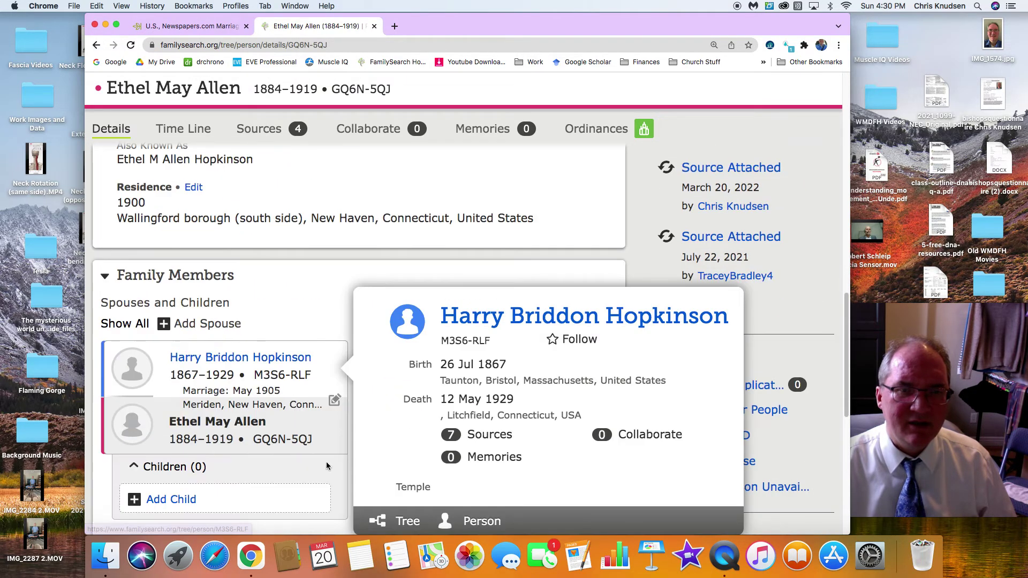
{"action": "left_click", "coordinate": [482, 521]}
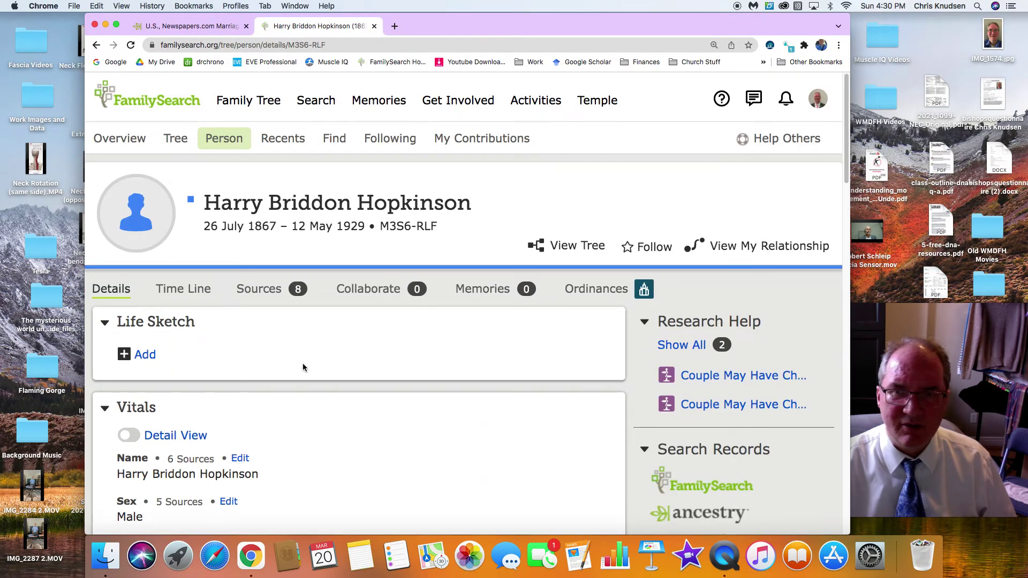
- Review the husband's marriages in his family members and copy his person ID from the second couple's entry
{"action": "scroll", "coordinate": [303, 368], "scroll_direction": "down", "scroll_amount": 10}
{"action": "scroll", "coordinate": [303, 367], "scroll_direction": "down", "scroll_amount": 12}
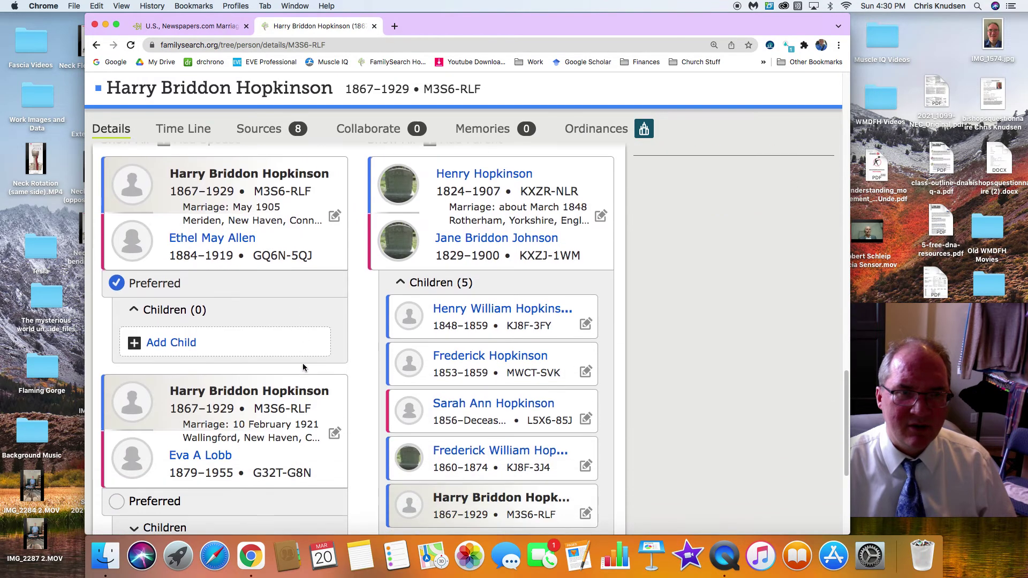
{"action": "scroll", "coordinate": [303, 367], "scroll_direction": "down", "scroll_amount": 3}
{"action": "scroll", "coordinate": [213, 343], "scroll_direction": "up", "scroll_amount": 2}
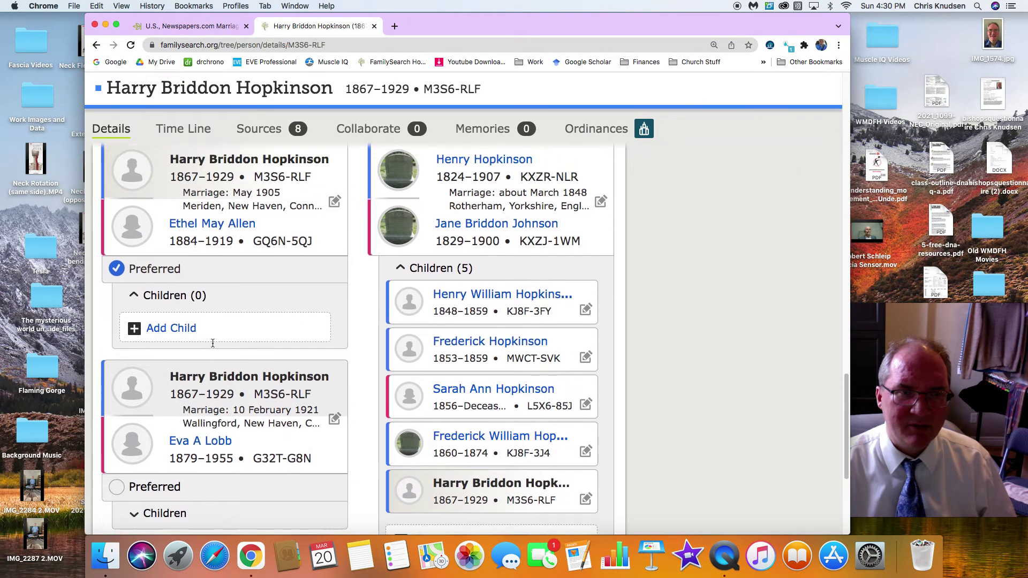
{"action": "scroll", "coordinate": [212, 344], "scroll_direction": "up", "scroll_amount": 4}
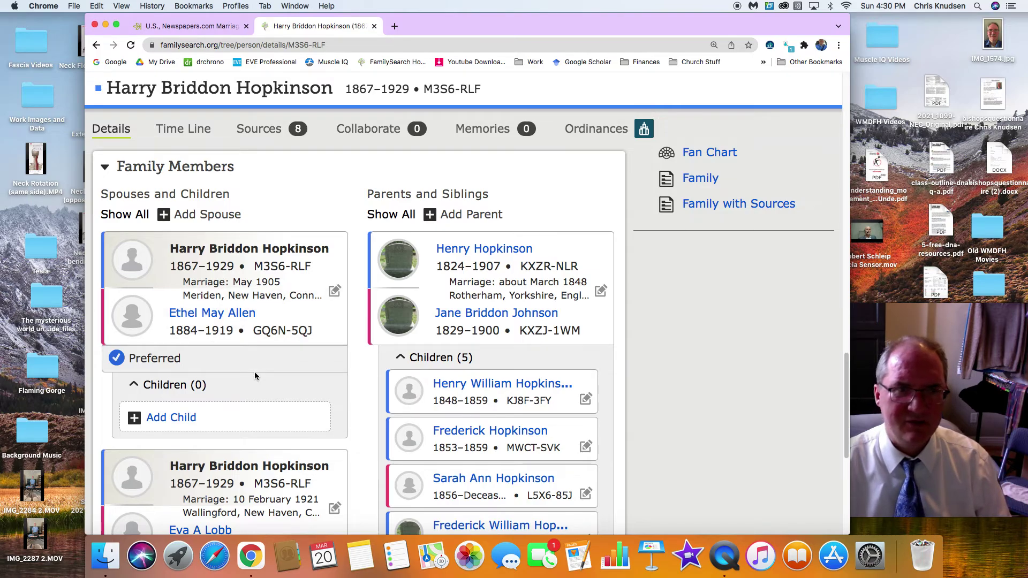
{"action": "scroll", "coordinate": [255, 375], "scroll_direction": "down", "scroll_amount": 2}
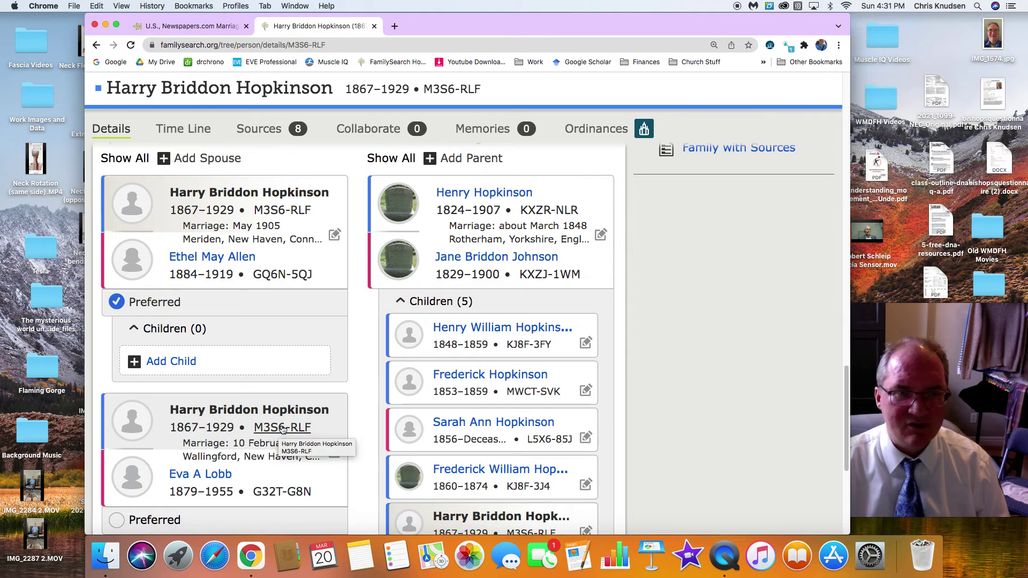
{"action": "mouse_move", "coordinate": [276, 427]}
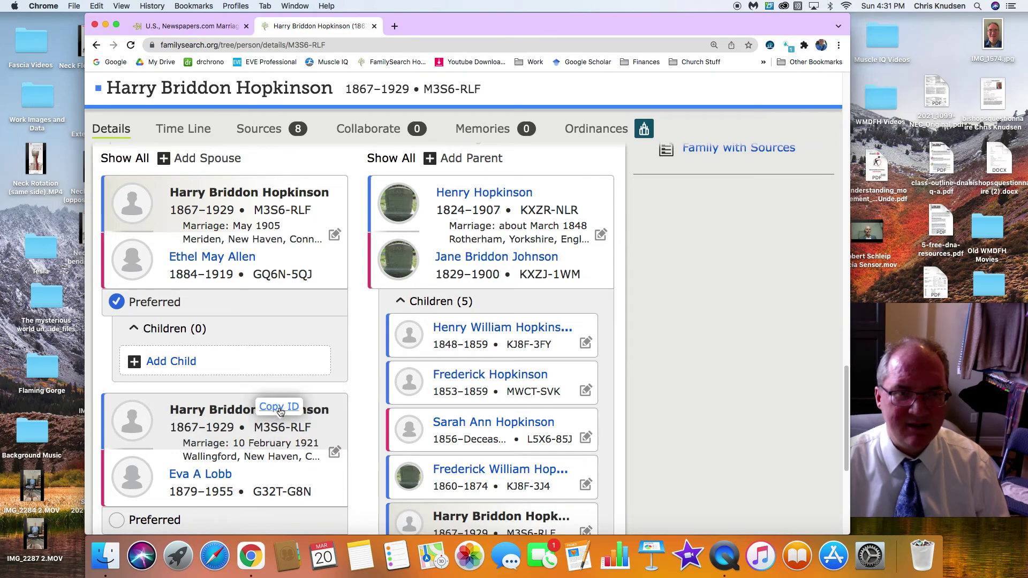
{"action": "left_click", "coordinate": [279, 408]}
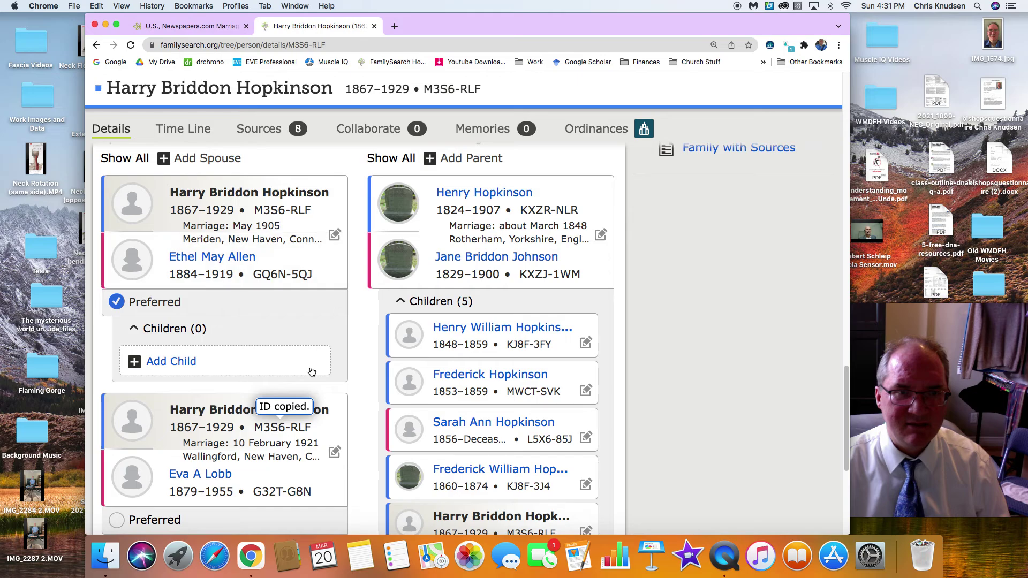